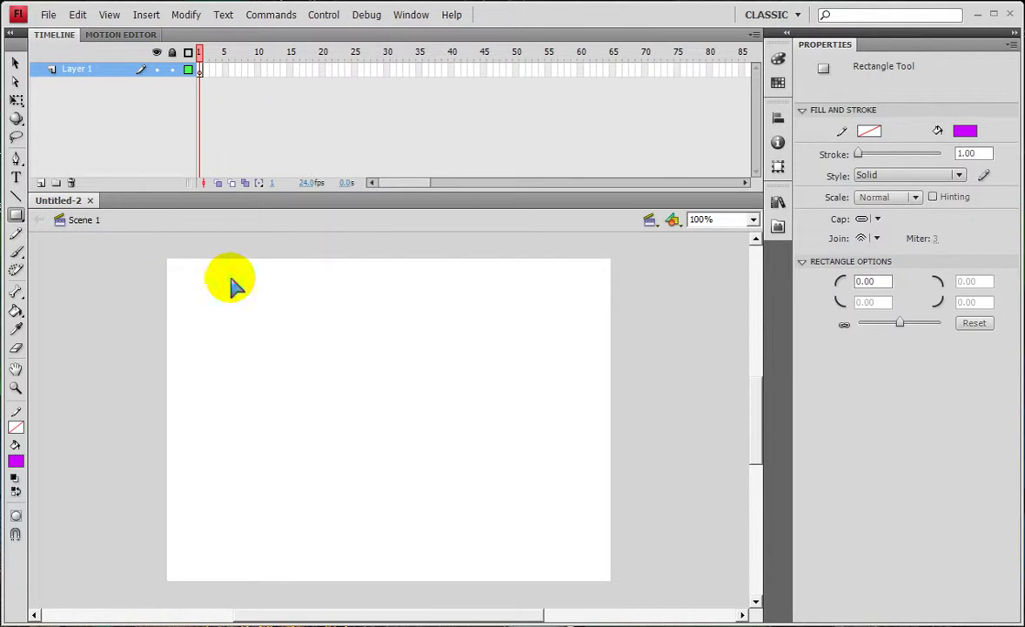
Step: Save the document in the 플래시 folder under the file name 플래시학습18일차_마스크
key("ctrl+s")
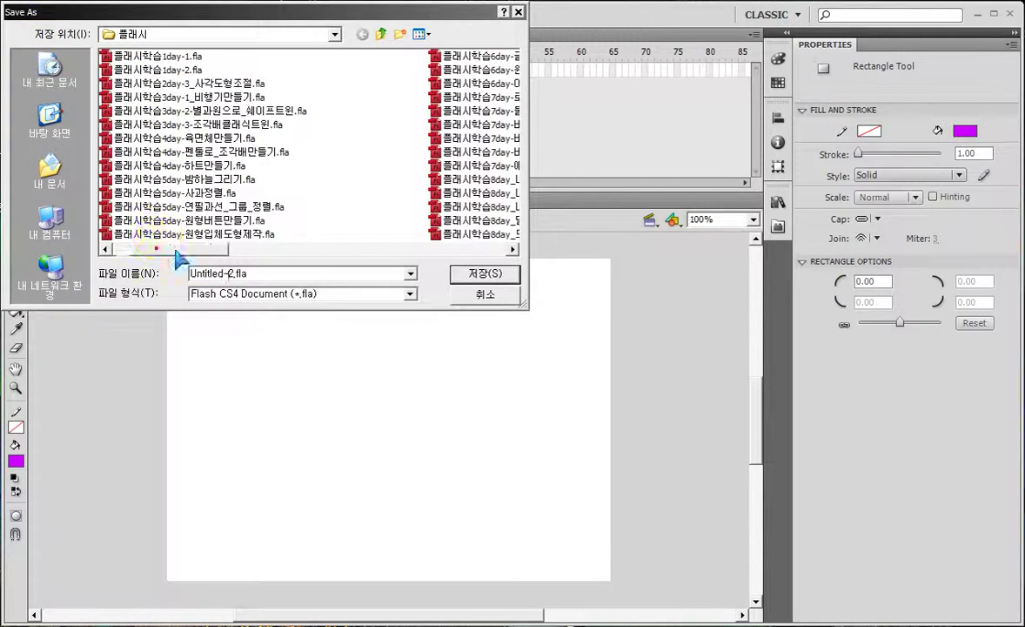
left_click_drag(158, 248, 423, 252)
left_click(157, 192)
double_click(268, 275)
left_click_drag(244, 275, 451, 294)
type("8일차_마스크")
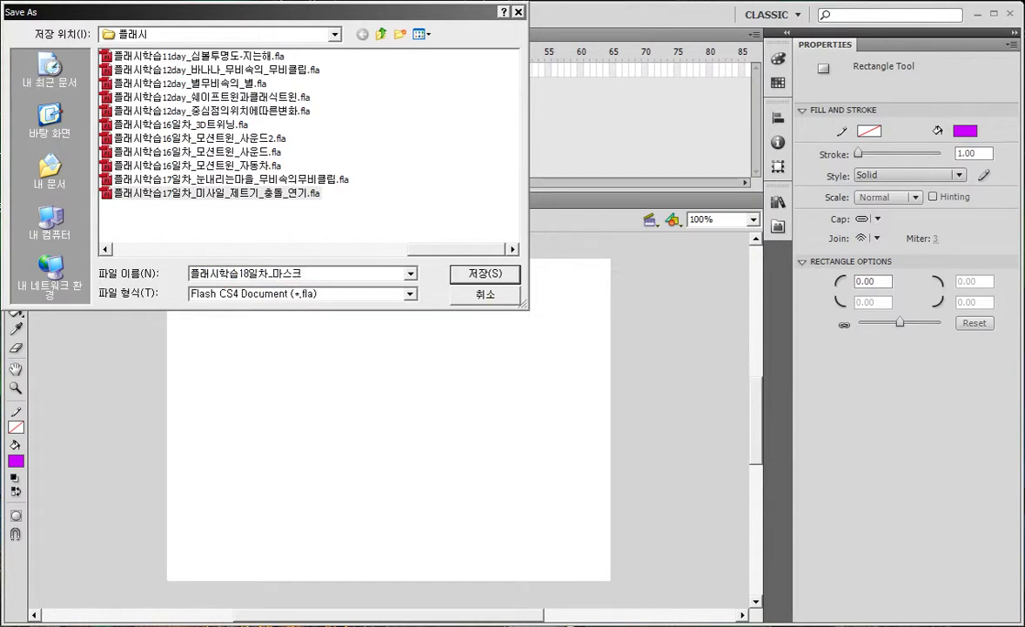
left_click(461, 273)
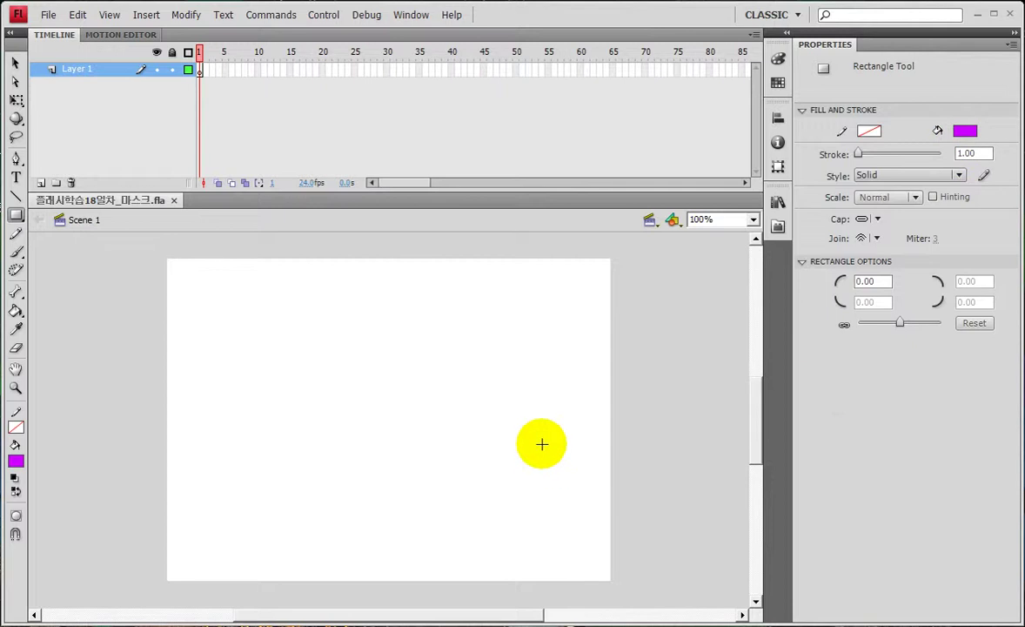
Step: Set the stage background to dark navy #000033 and the fill colour to light blue
key("v")
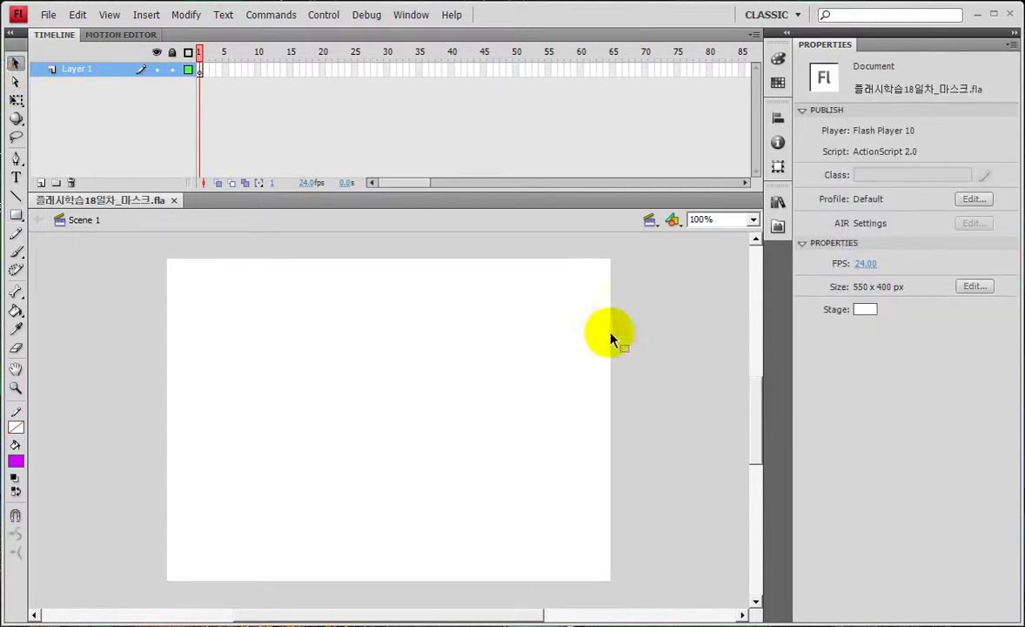
left_click_drag(806, 293, 902, 336)
left_click(865, 309)
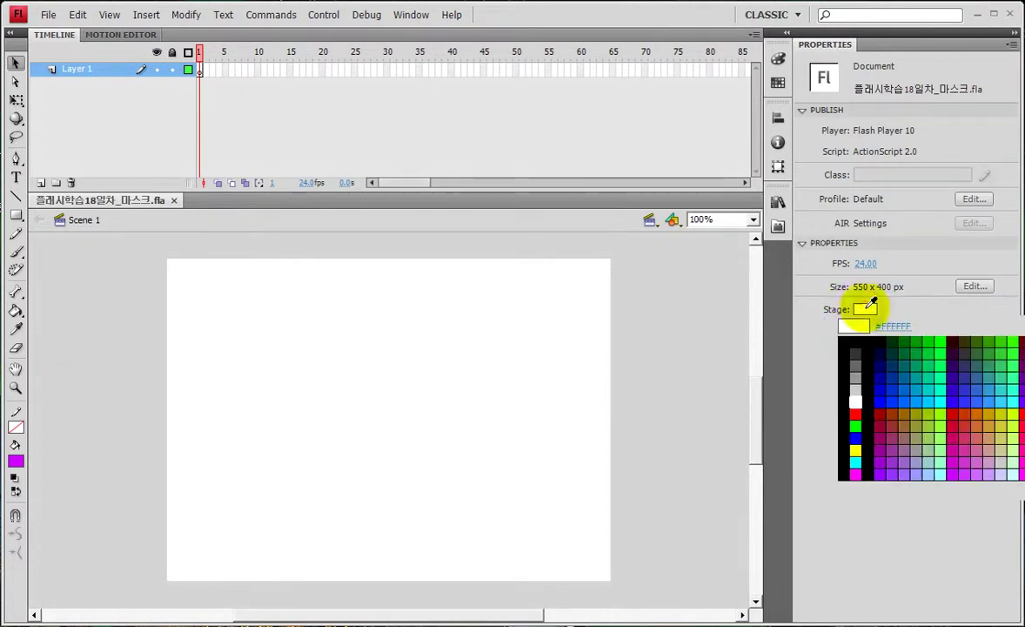
left_click(878, 354)
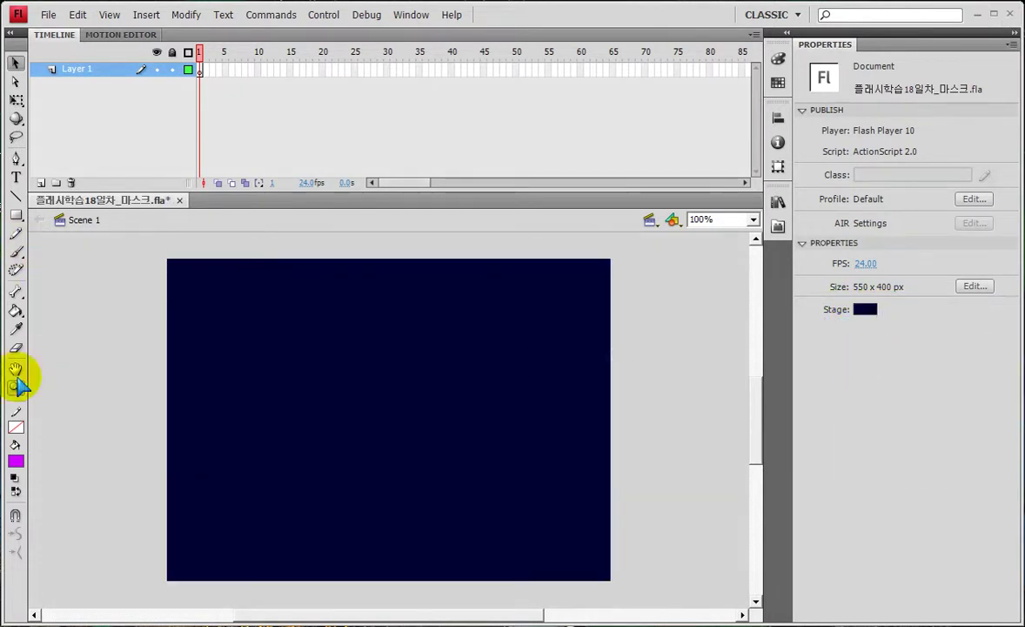
left_click(16, 460)
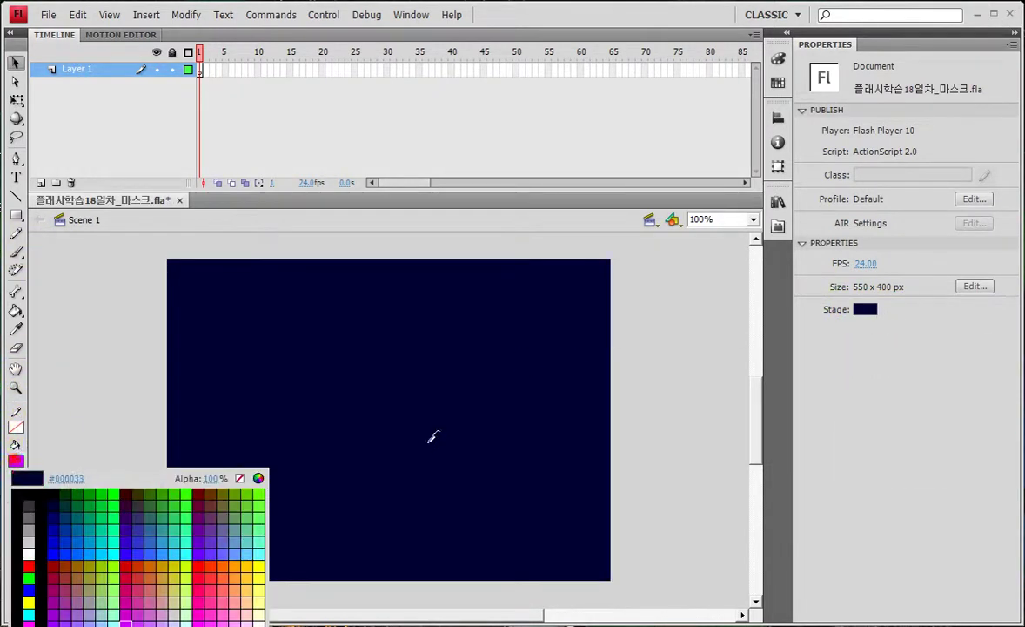
left_click(238, 554)
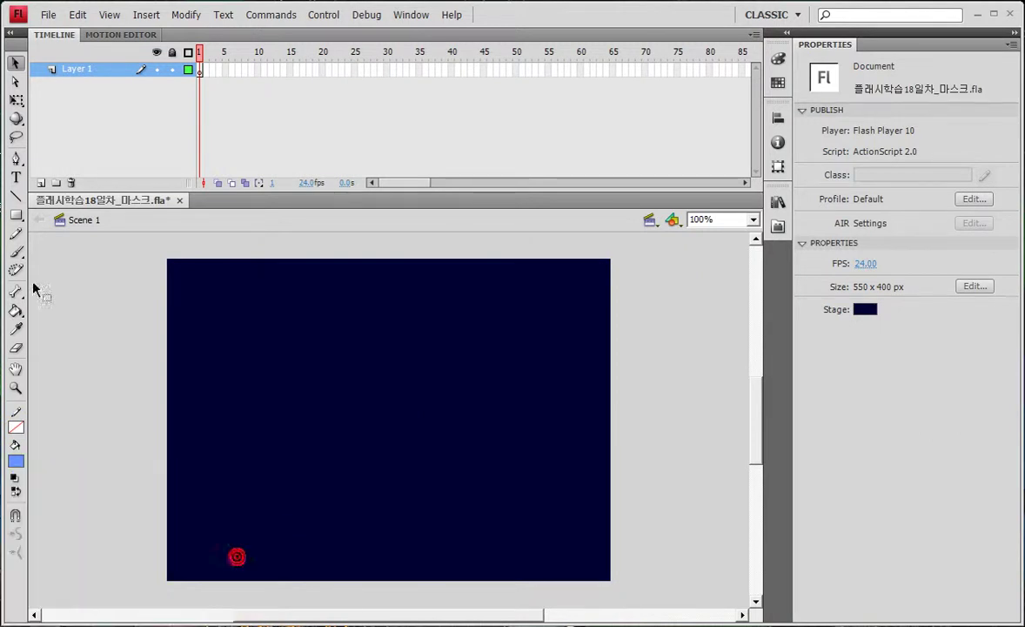
left_click(16, 215)
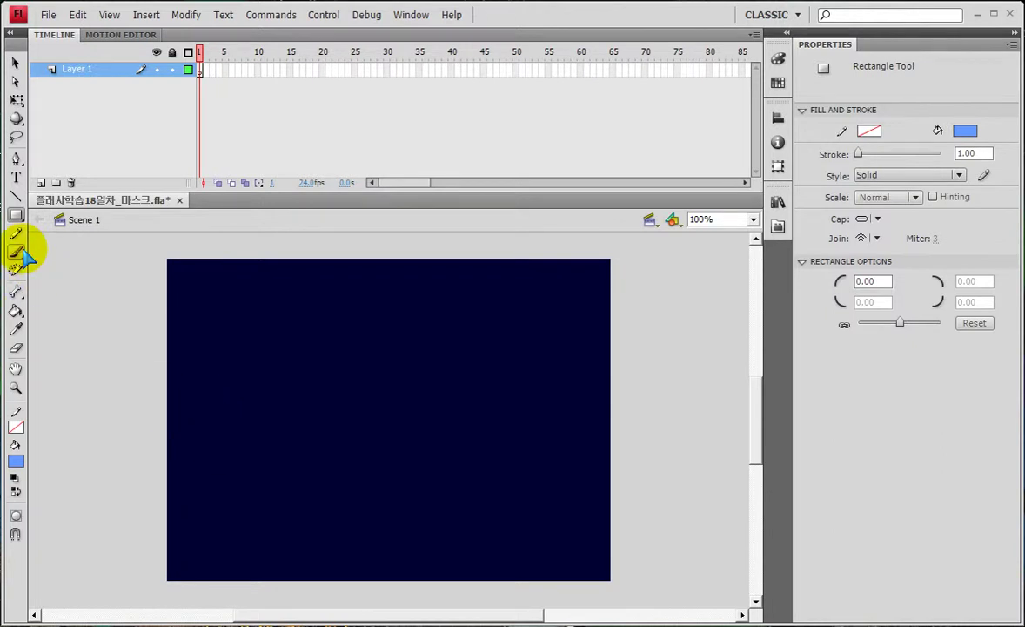
left_click(16, 177)
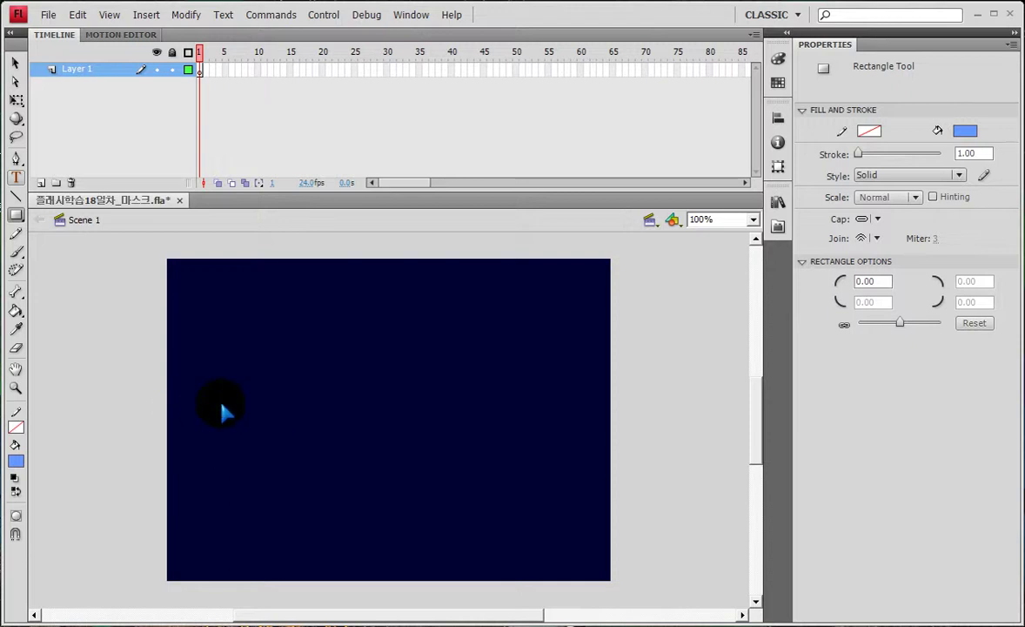
left_click(15, 178)
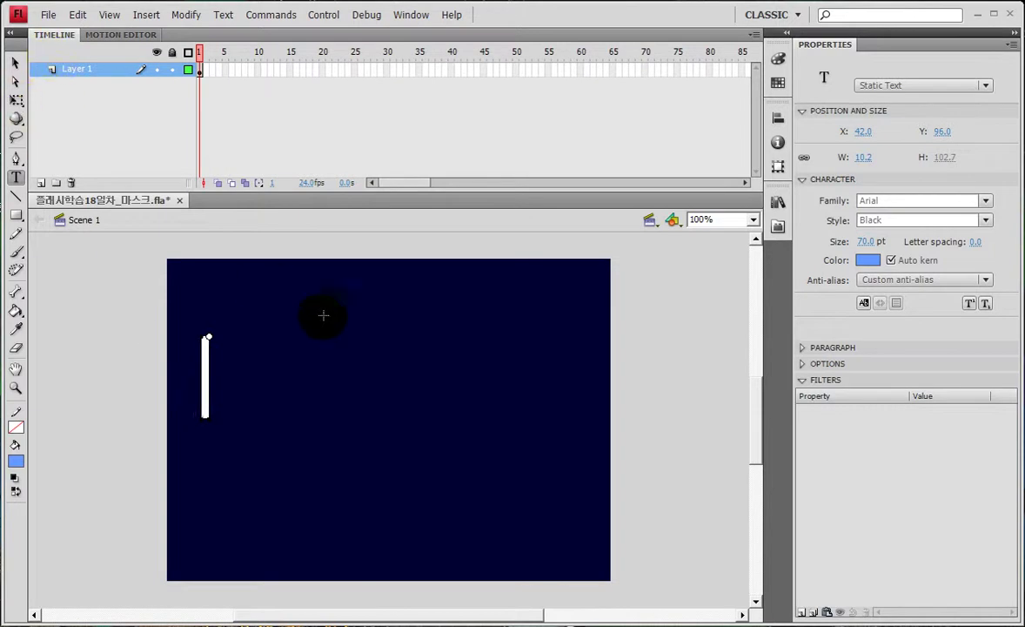
left_click(862, 131)
left_click(16, 64)
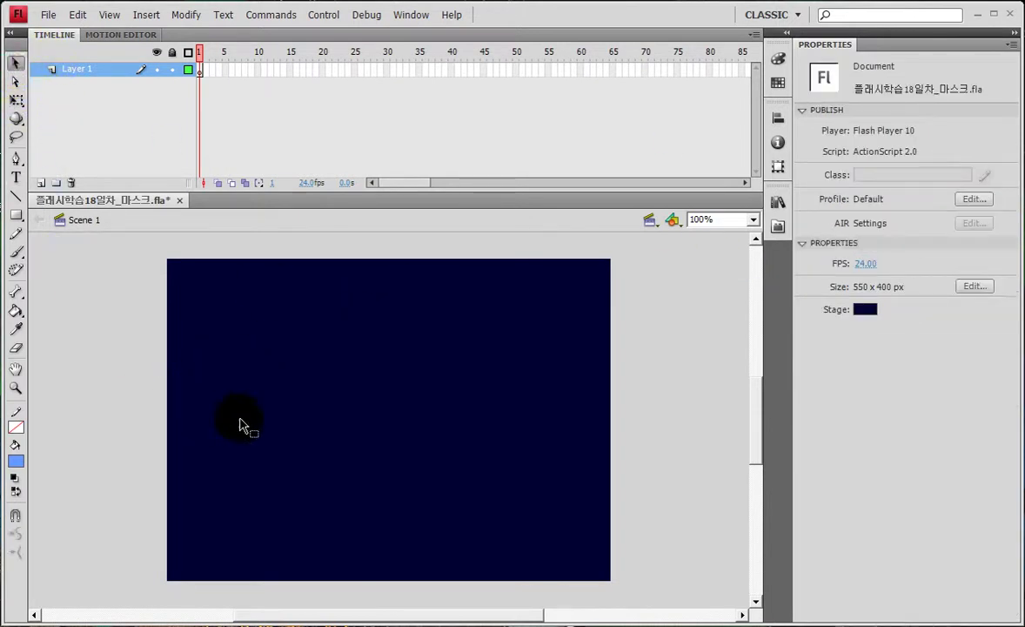
Step: Add the static text "방문을 환영합니다." in light blue 70 pt Arial Black, starting near the stage's left edge
left_click(16, 177)
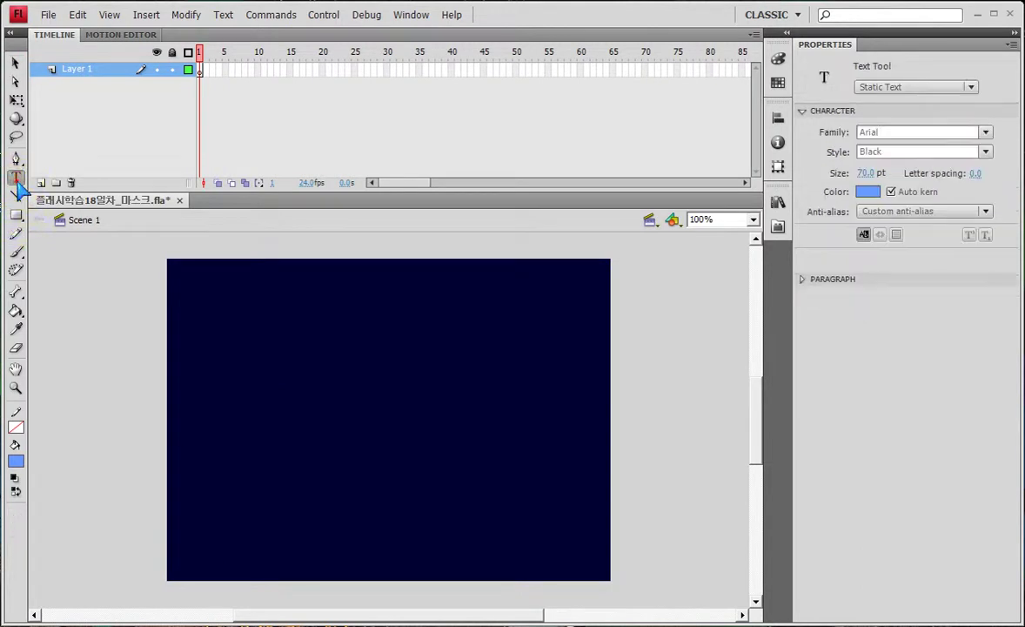
left_click(182, 433)
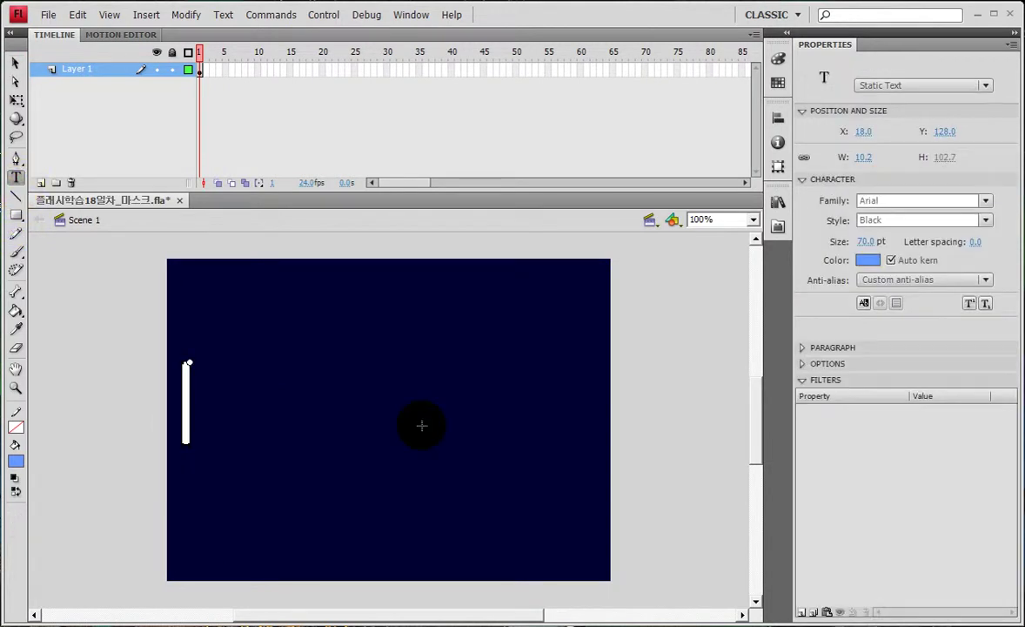
type("qkdans")
key("BackSpace")
key("BackSpace")
key("BackSpace")
key("BackSpace")
key("BackSpace")
key("BackSpace")
type("방문을 환영")
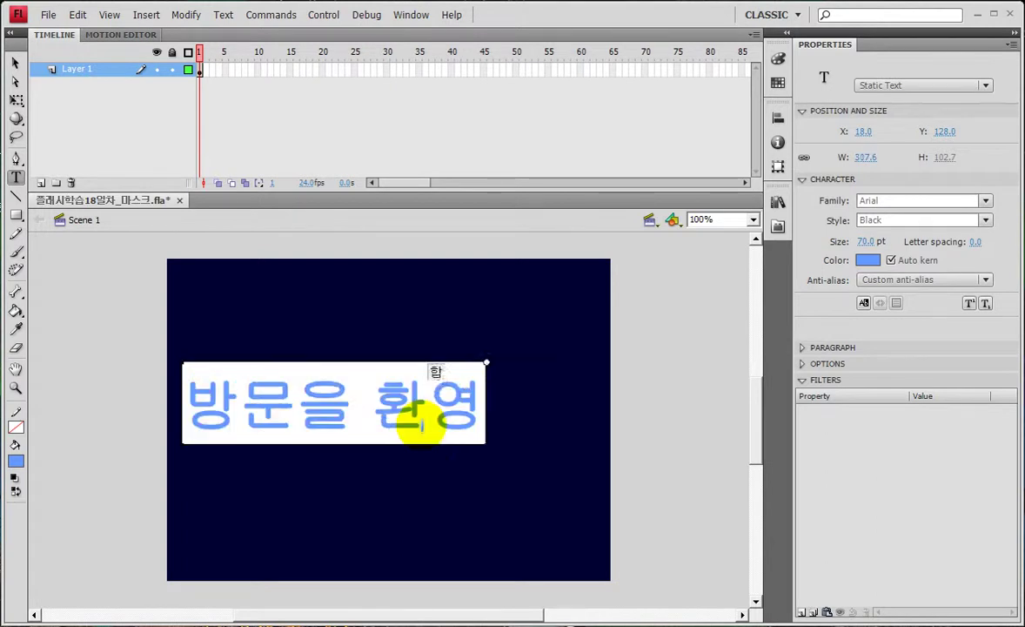
type("합니다.")
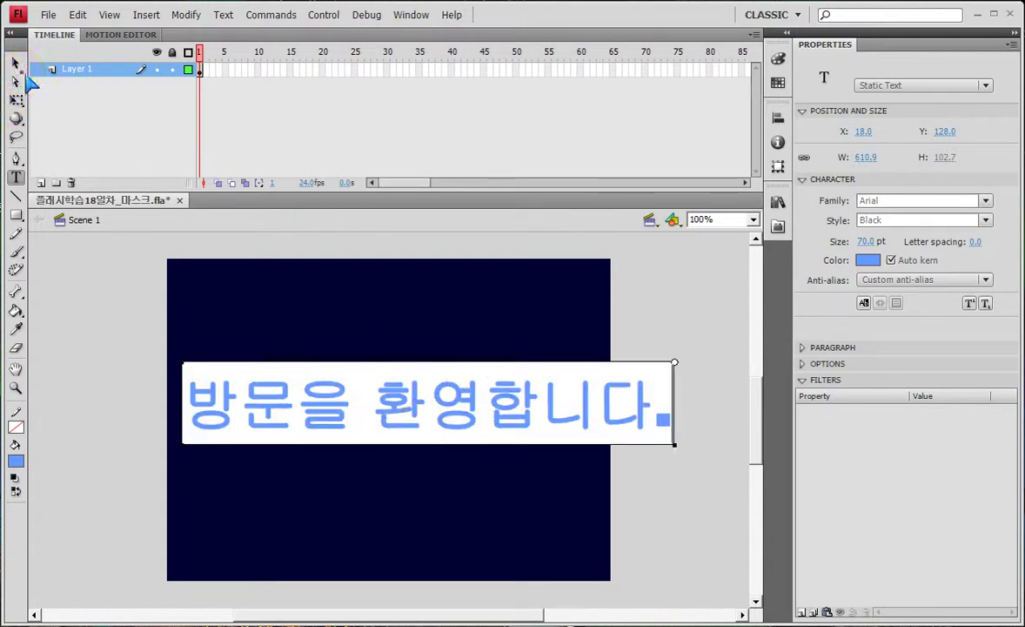
left_click(14, 63)
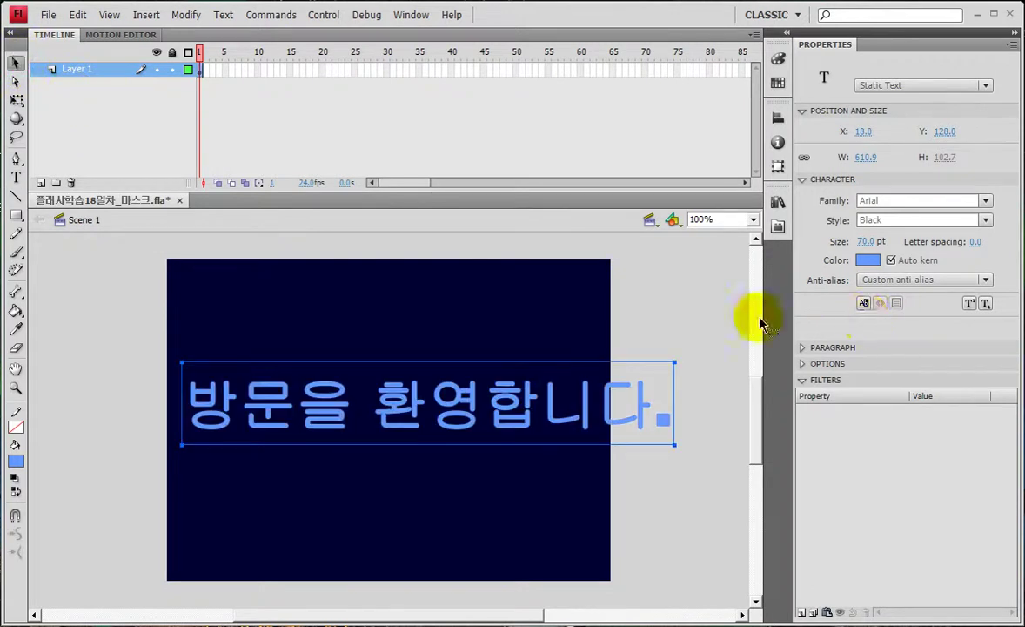
Step: Deselect the text and open the document properties for the stage size
left_click(659, 304)
left_click(975, 286)
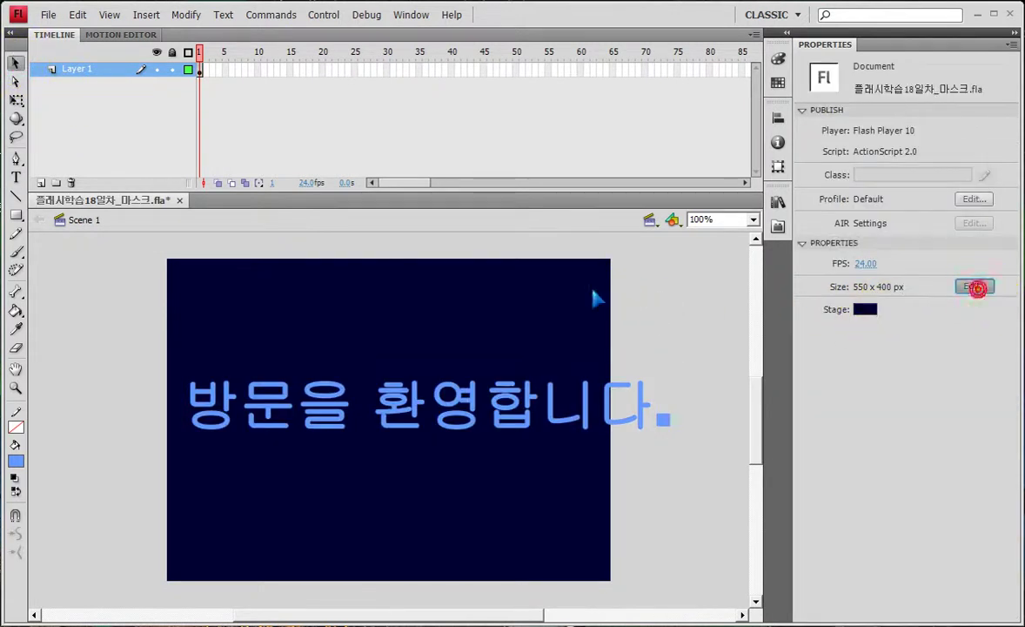
left_click(974, 286)
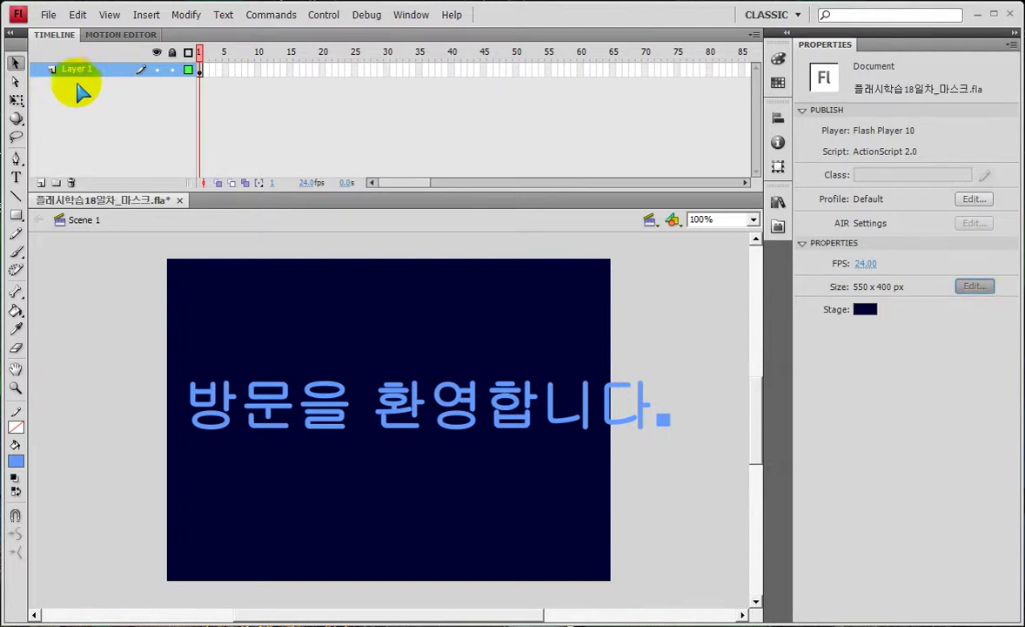
left_click(17, 69)
left_click(978, 283)
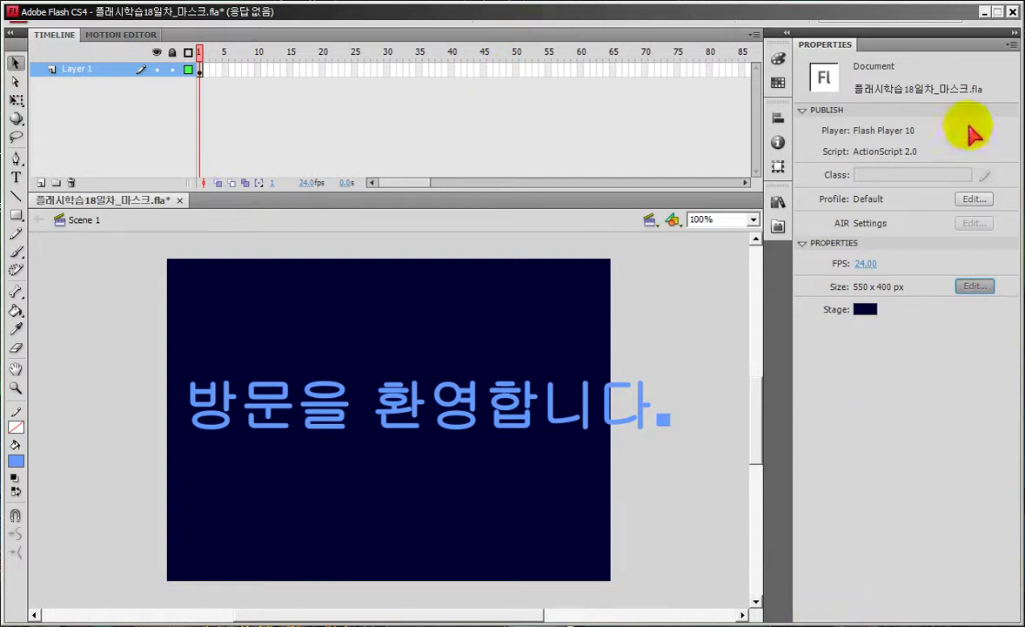
left_click(879, 284)
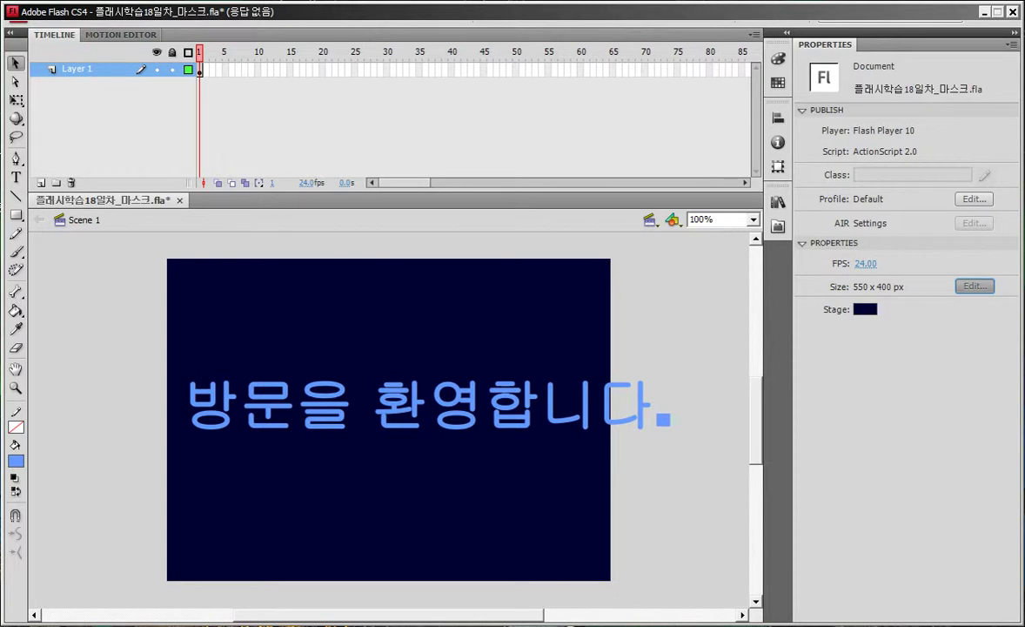
right_click(159, 623)
key("Escape")
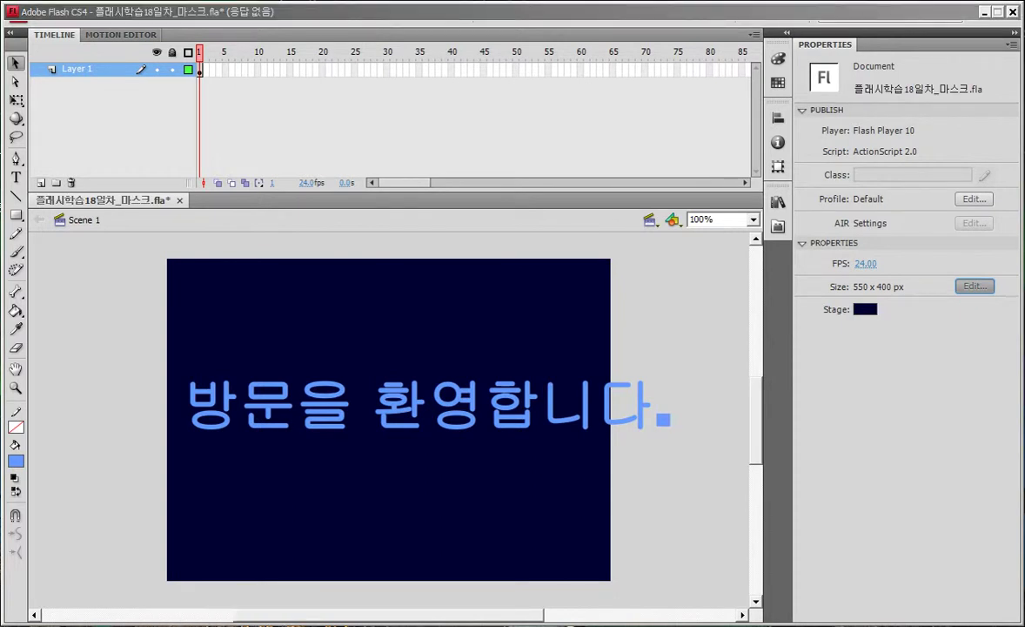
right_click(251, 623)
key("Escape")
right_click(348, 623)
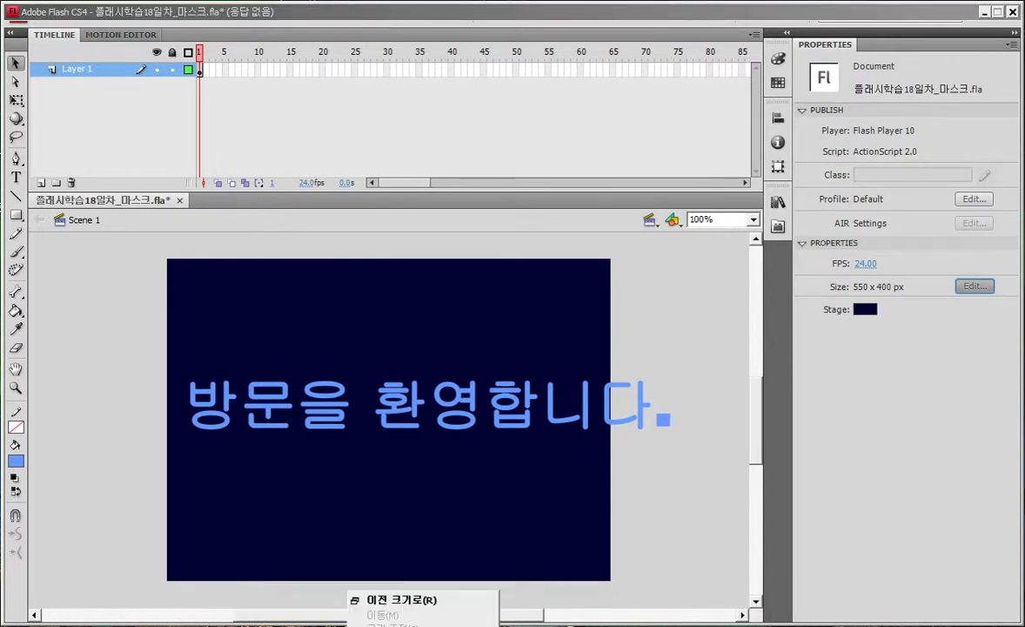
key("Escape")
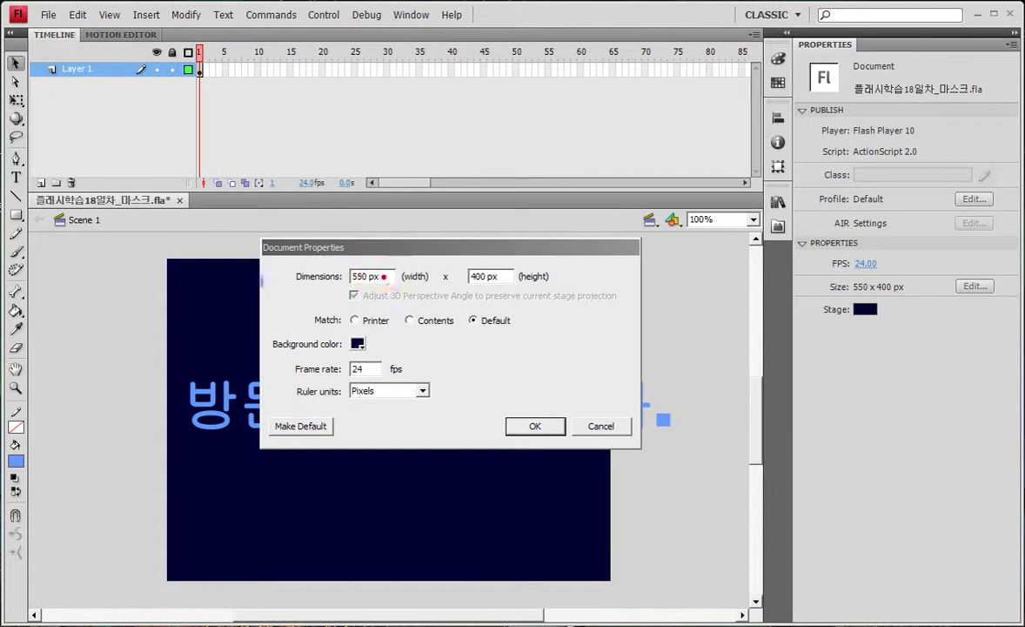
Step: Set the stage dimensions to 700 px wide and 200 px high
left_click_drag(383, 273, 274, 283)
type("700")
left_click_drag(470, 276, 500, 276)
type("2")
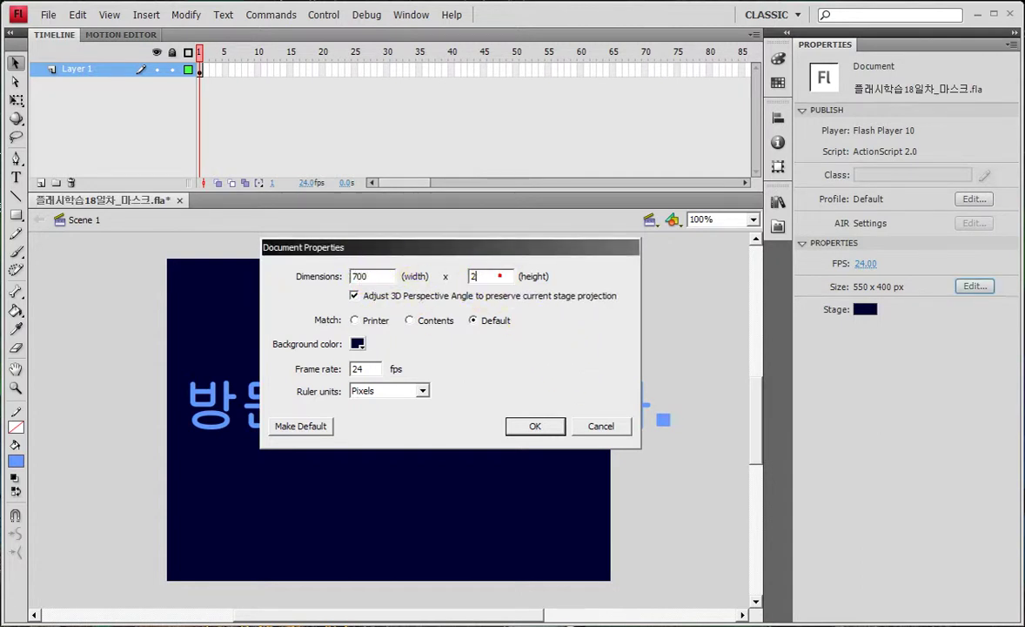
type("00")
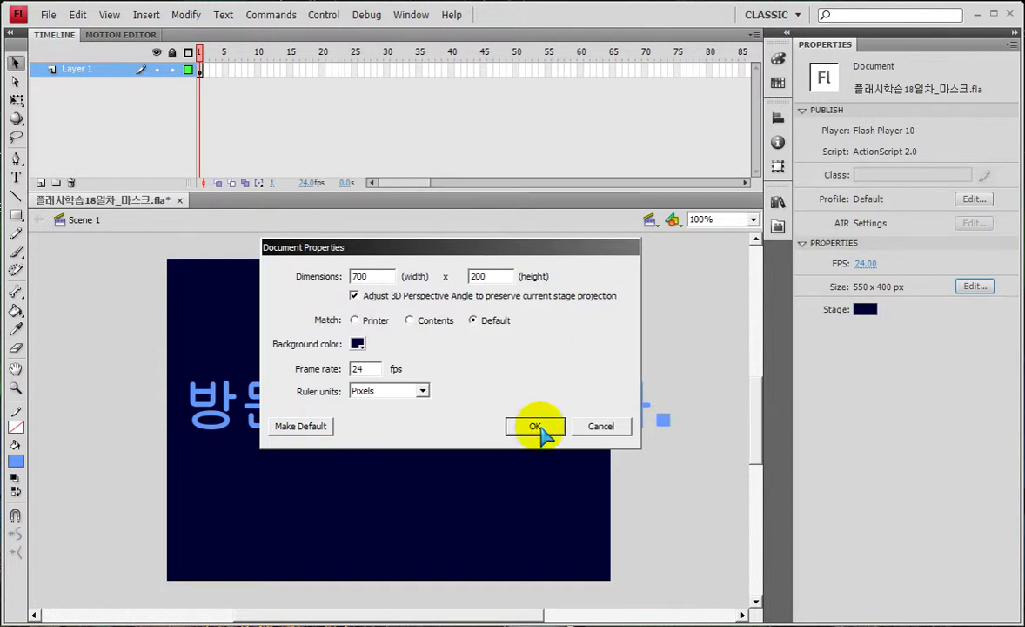
left_click(535, 428)
Step: Centre the welcome text horizontally and vertically on the stage
mouse_move(416, 364)
left_mouse_down()
mouse_move(363, 370)
mouse_move(423, 354)
left_mouse_up()
left_click(766, 107)
left_click(627, 145)
left_click(689, 146)
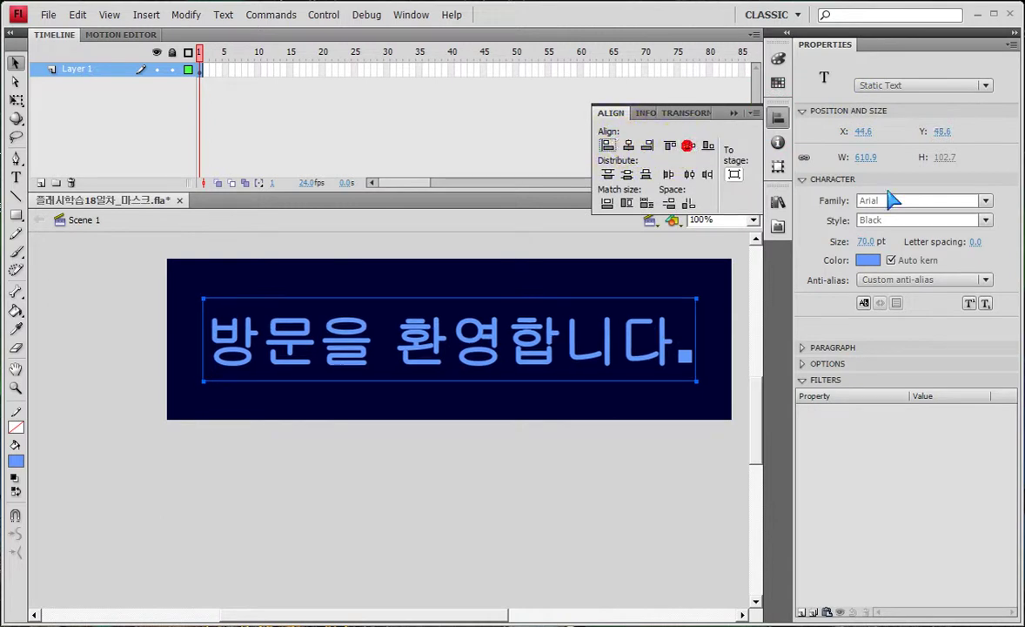
Step: Change the welcome text's font family to 맑은 고딕 and its style to Bold
left_click(985, 201)
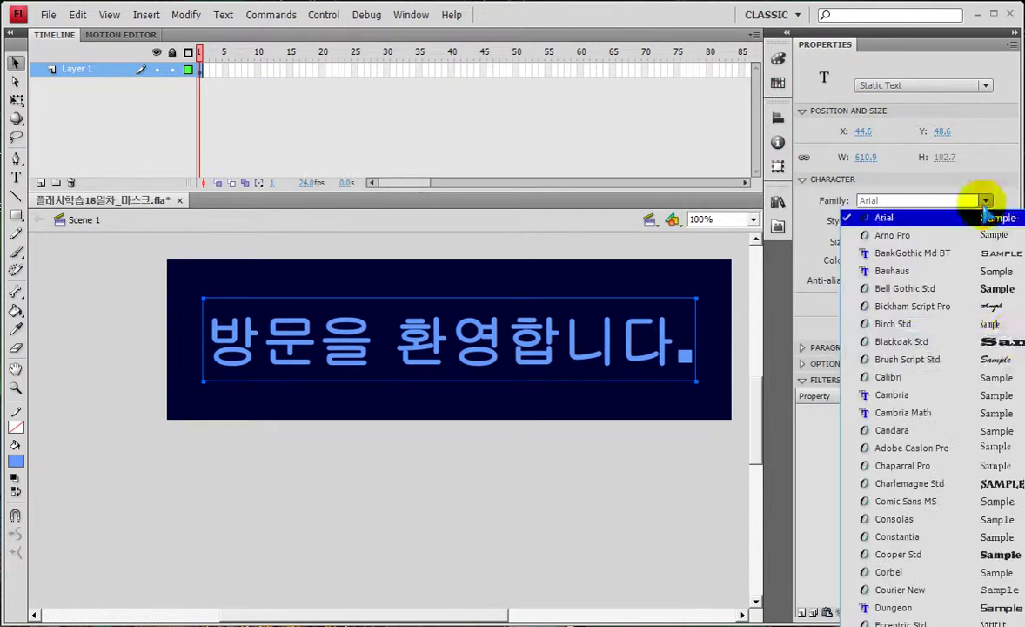
scroll(931, 339, "down", 10)
scroll(932, 339, "down", 15)
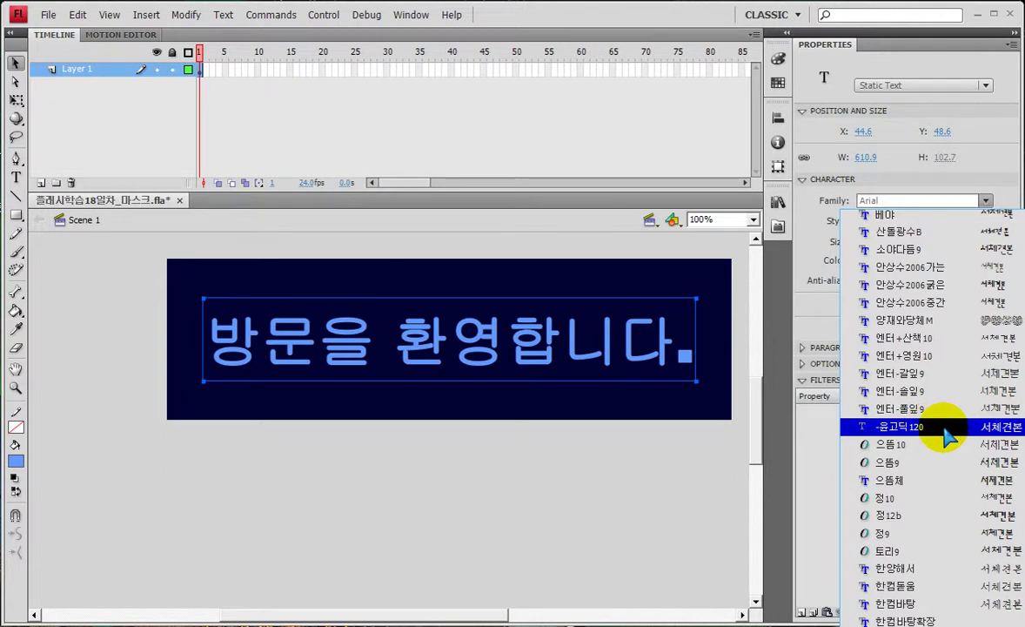
scroll(947, 439, "up", 3)
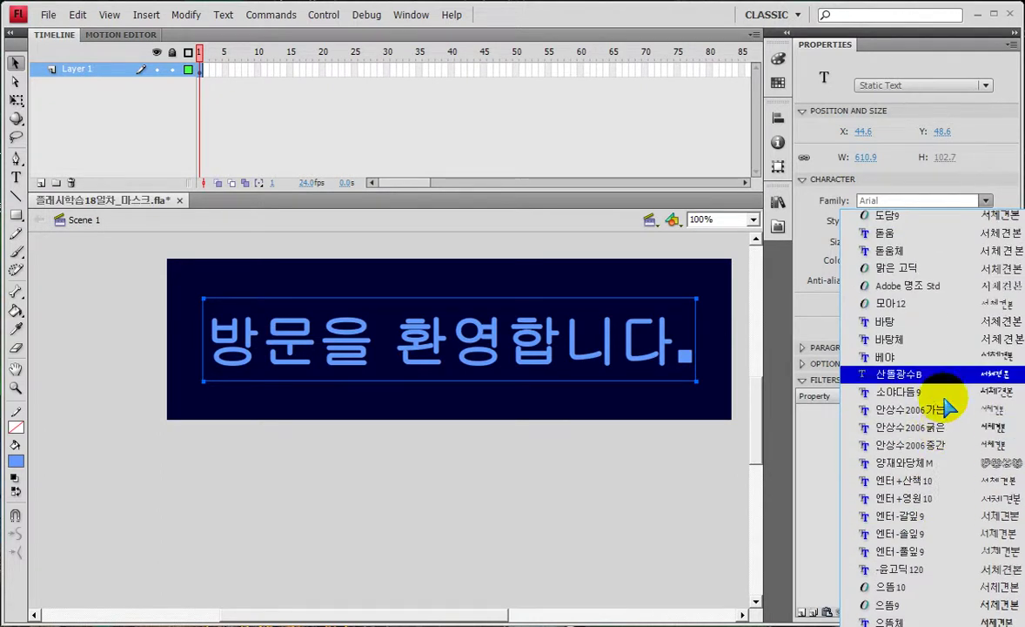
left_click(956, 271)
left_click(957, 221)
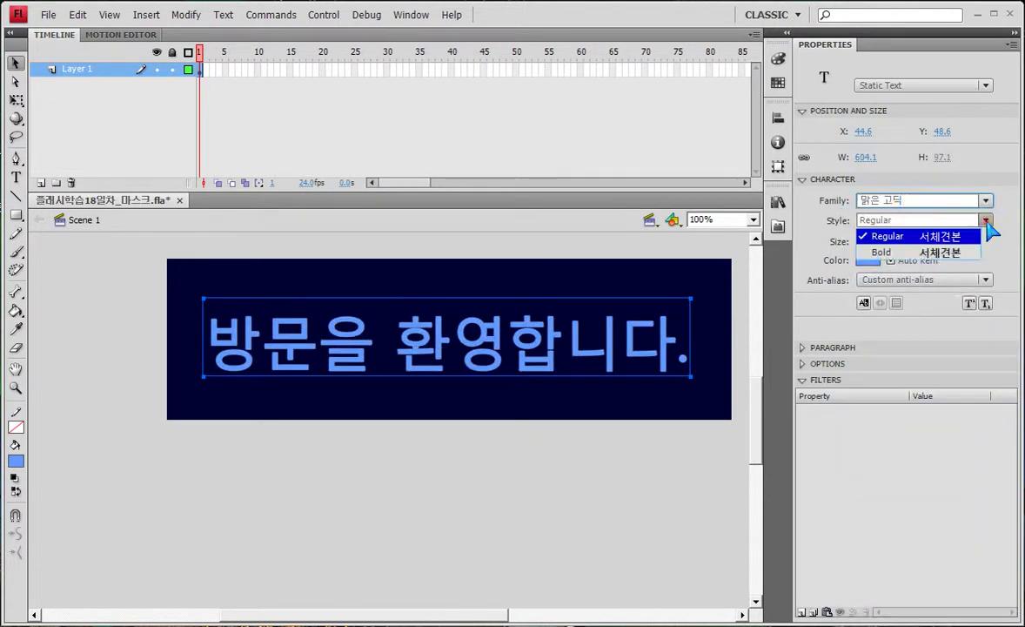
left_click(907, 253)
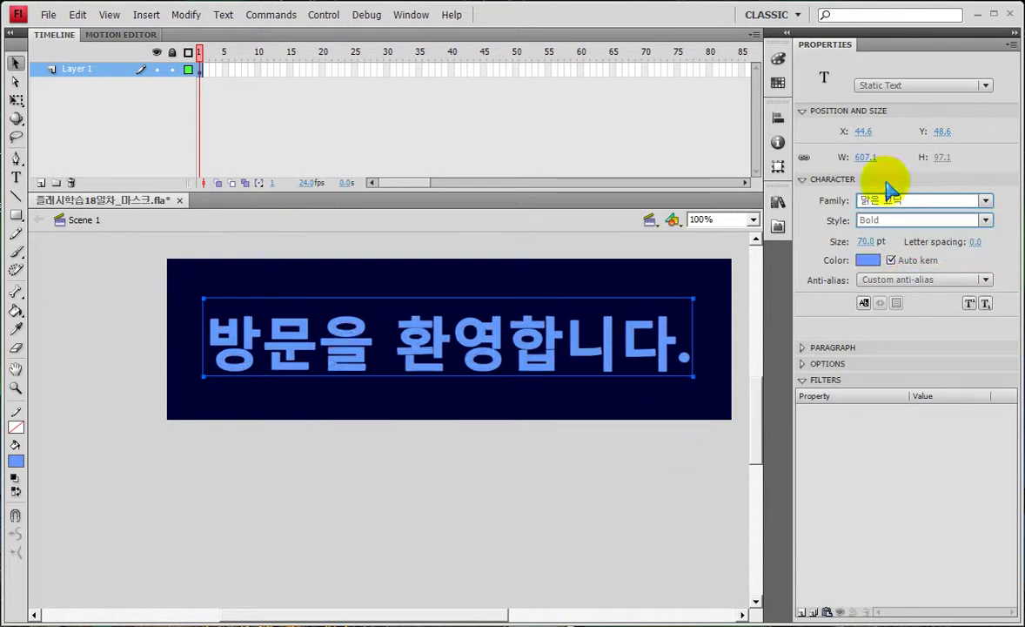
left_click(868, 260)
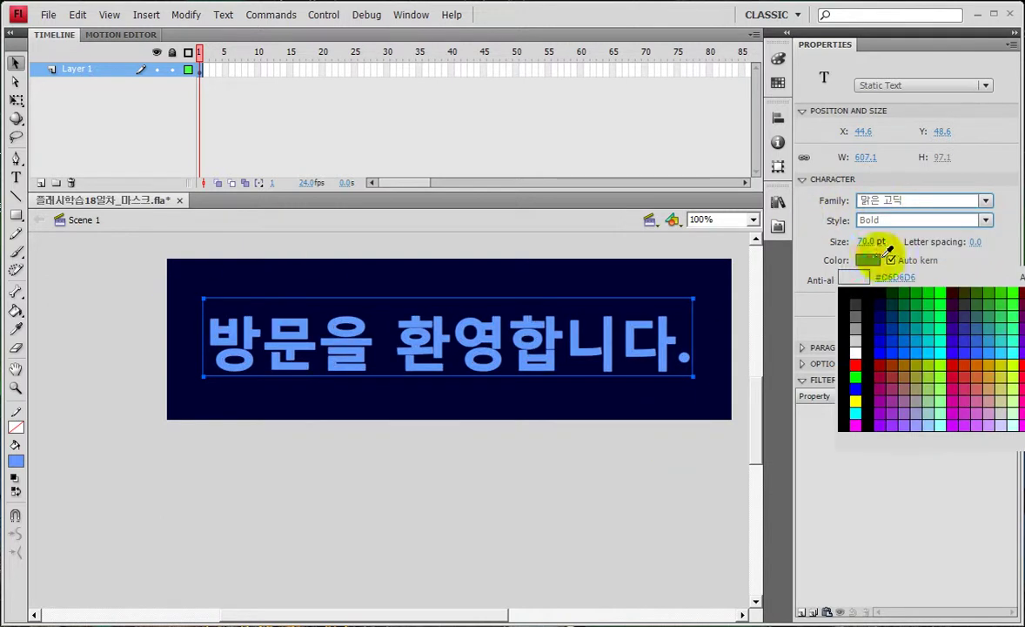
key("Escape")
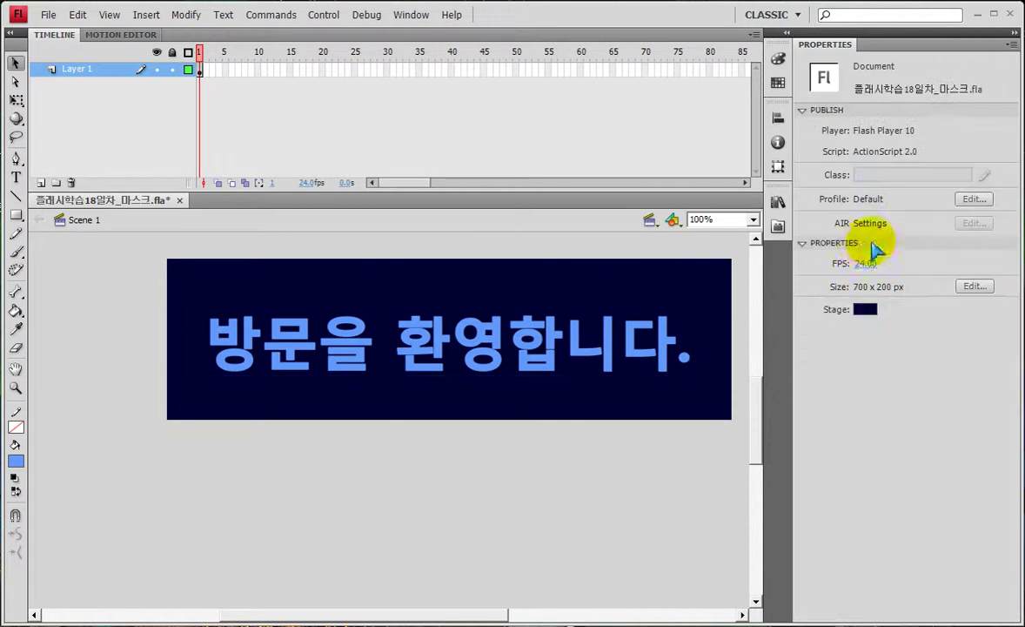
left_click(566, 341)
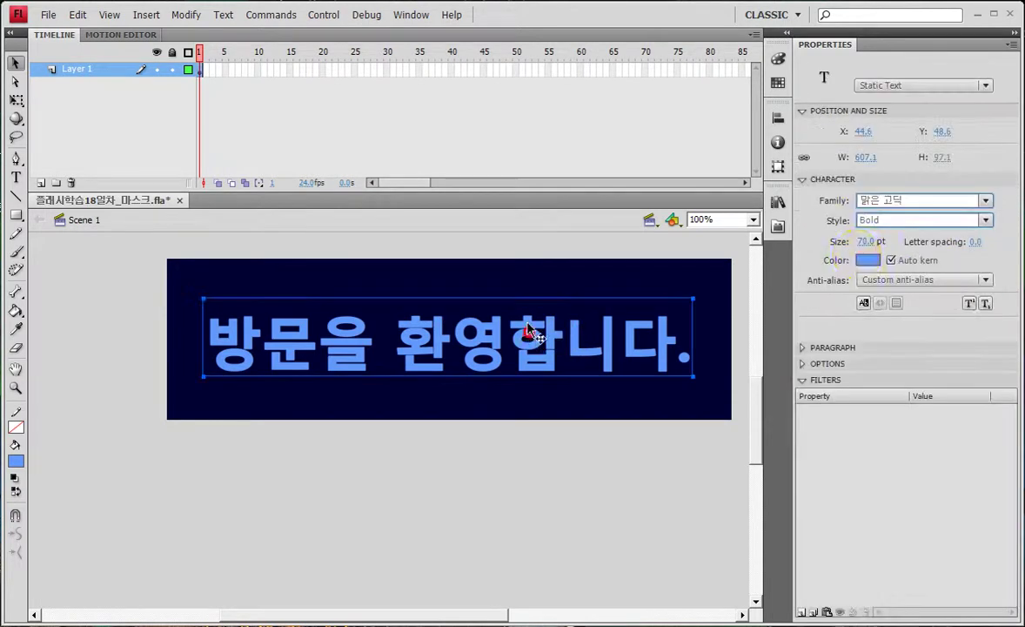
Step: Enlarge the welcome text to 81 pt and re-centre it on the stage
mouse_move(869, 241)
left_mouse_down()
mouse_move(881, 244)
mouse_move(866, 241)
left_mouse_up()
left_click(866, 241)
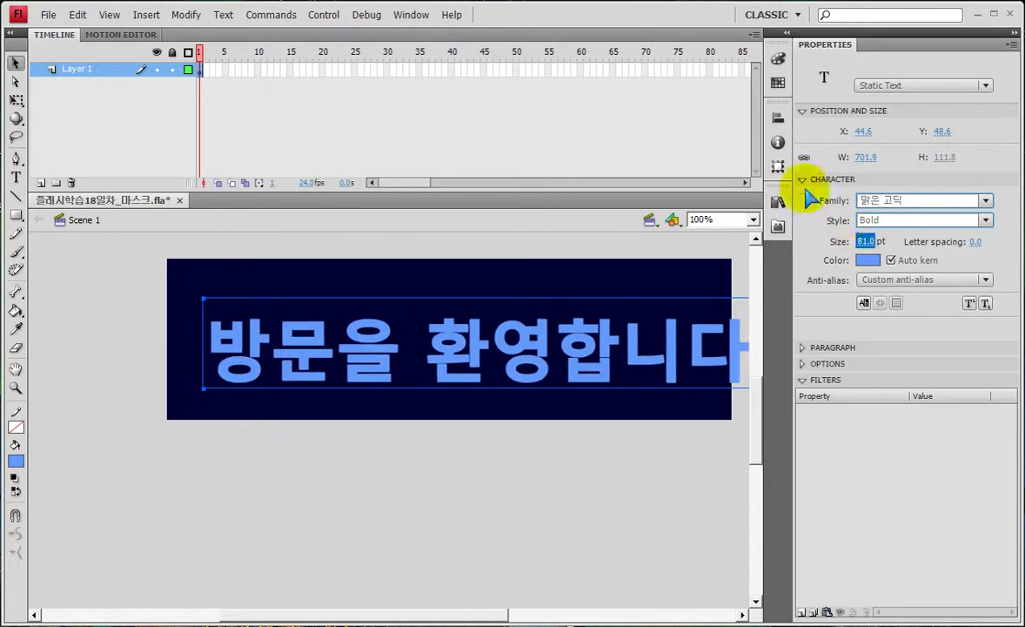
left_click(778, 117)
left_click(608, 144)
left_click(689, 145)
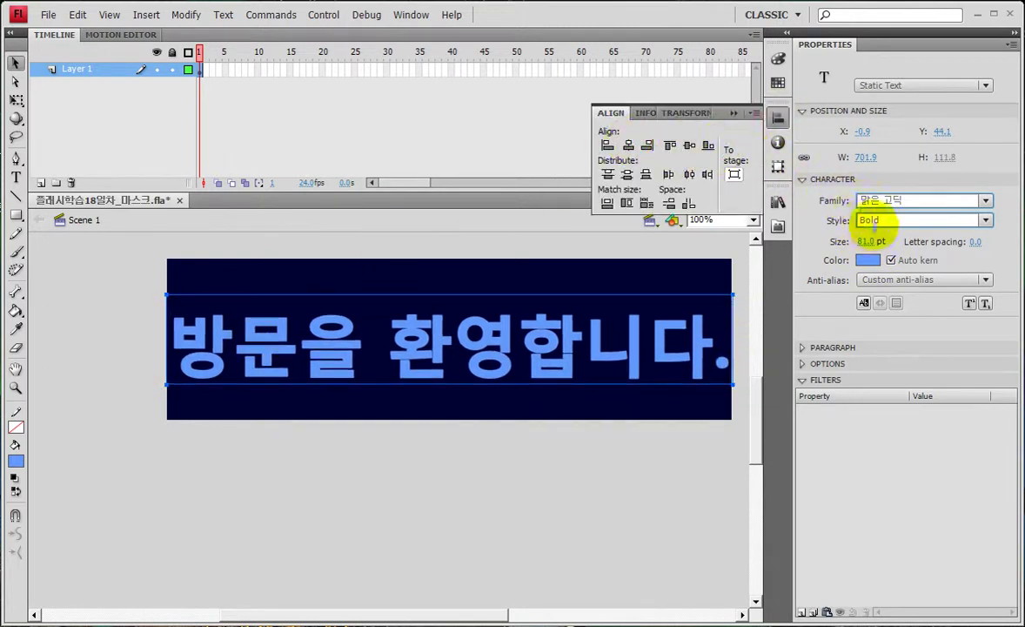
Step: Set the welcome text size to 77 pt and centre it horizontally and vertically on the stage
left_click(870, 242)
type("77")
key("Return")
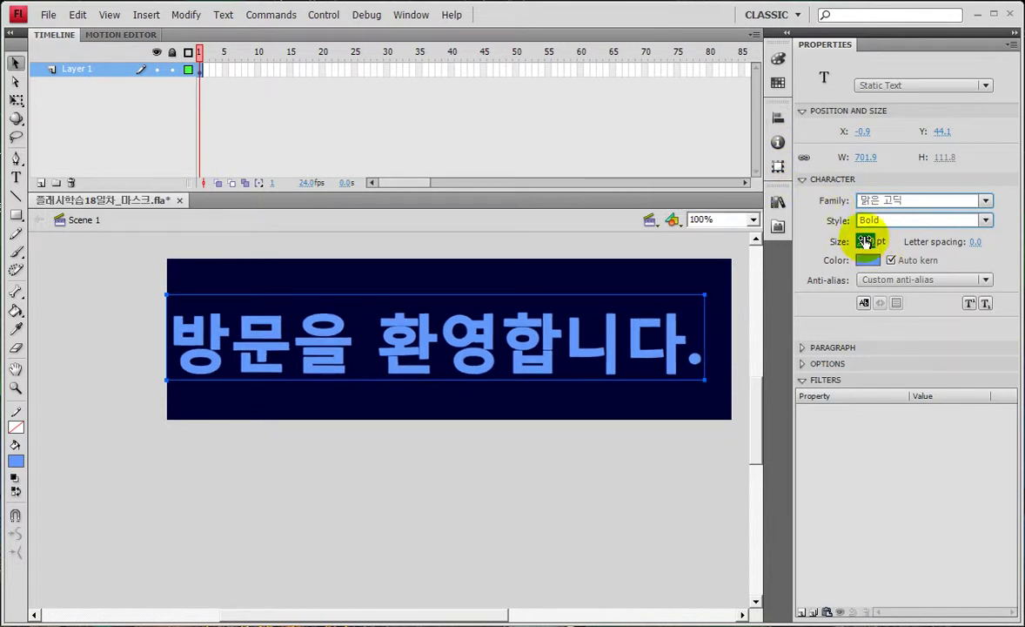
left_click(777, 118)
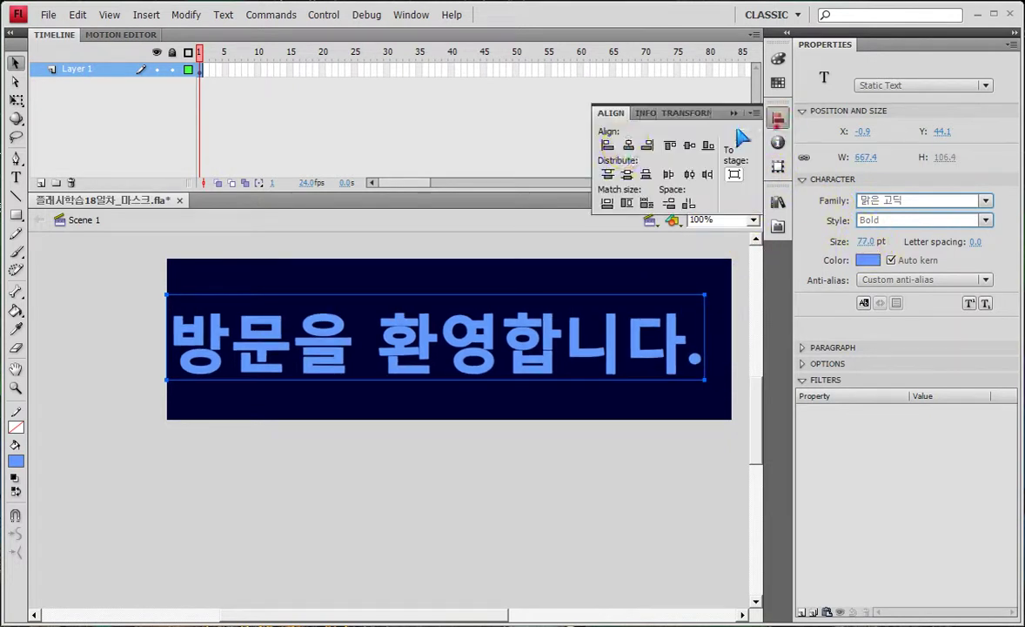
left_click(629, 145)
left_click(689, 145)
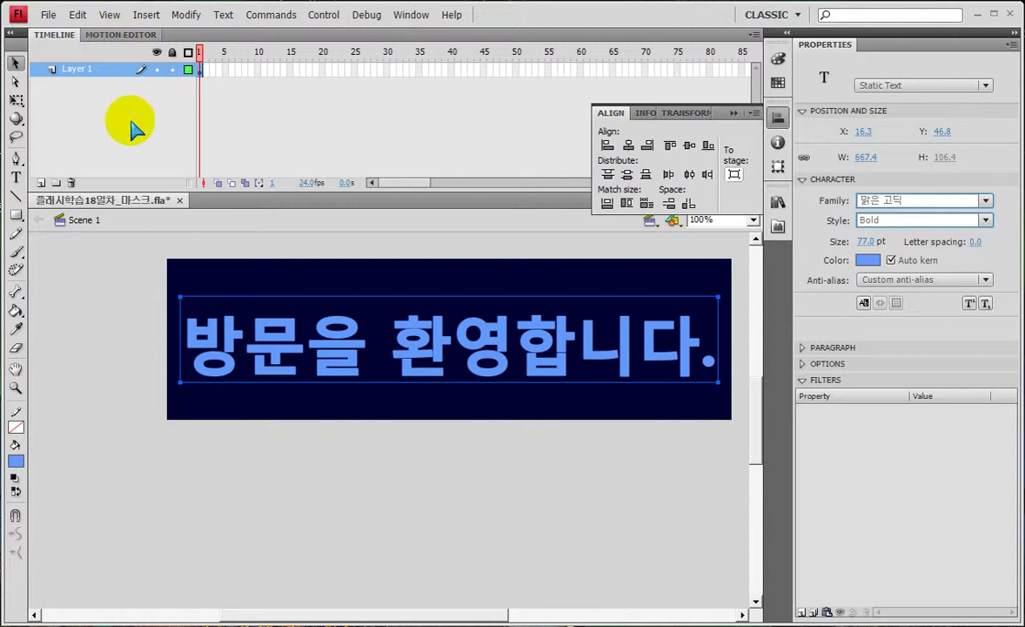
Step: Add a new layer above the text layer, lock Layer 1 and select frame 1 of the new layer
left_click(40, 184)
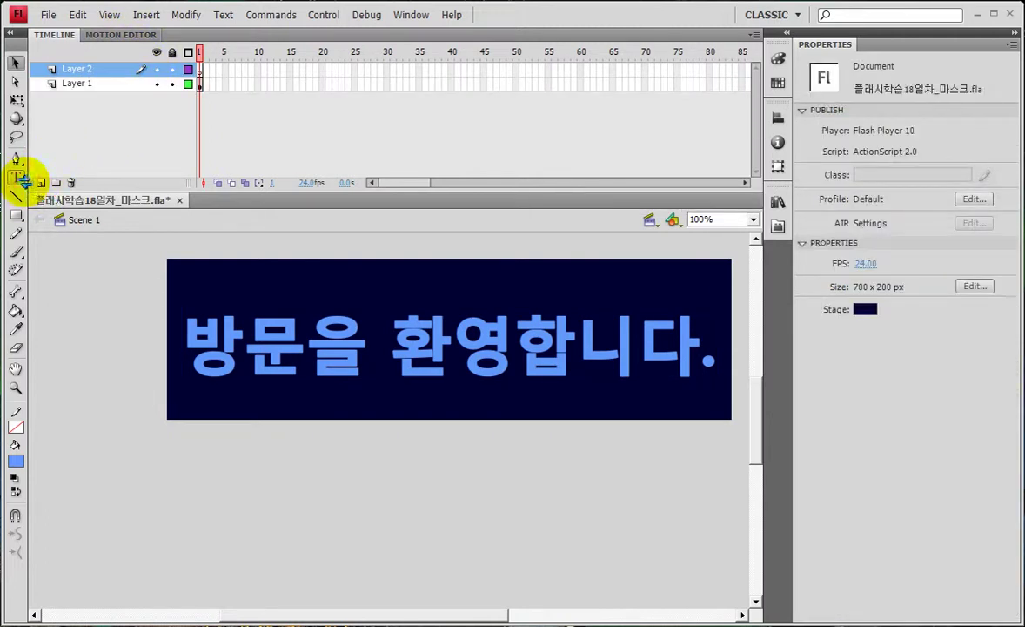
left_click(172, 83)
left_click(199, 70)
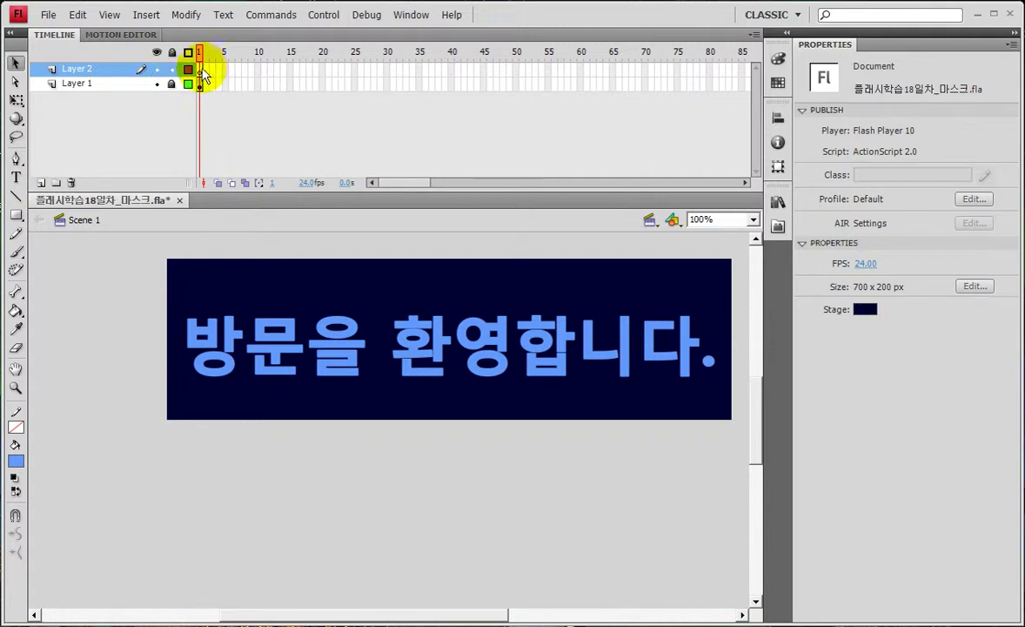
left_click(173, 217)
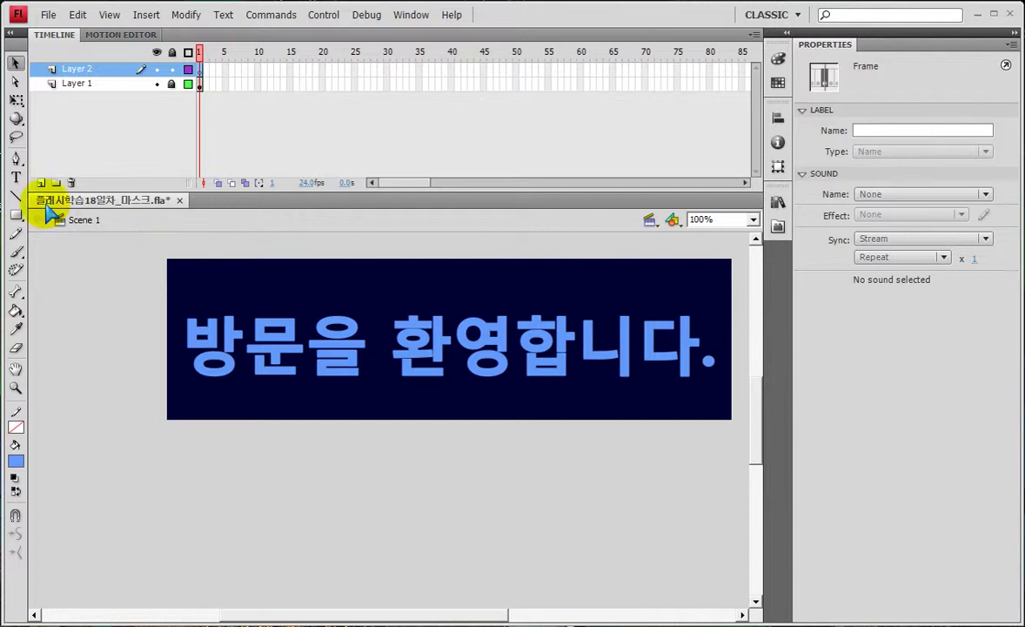
Step: Draw a red rectangle without stroke, about 41 x 94 px, just outside the stage's left edge on Layer 2
left_click(16, 216)
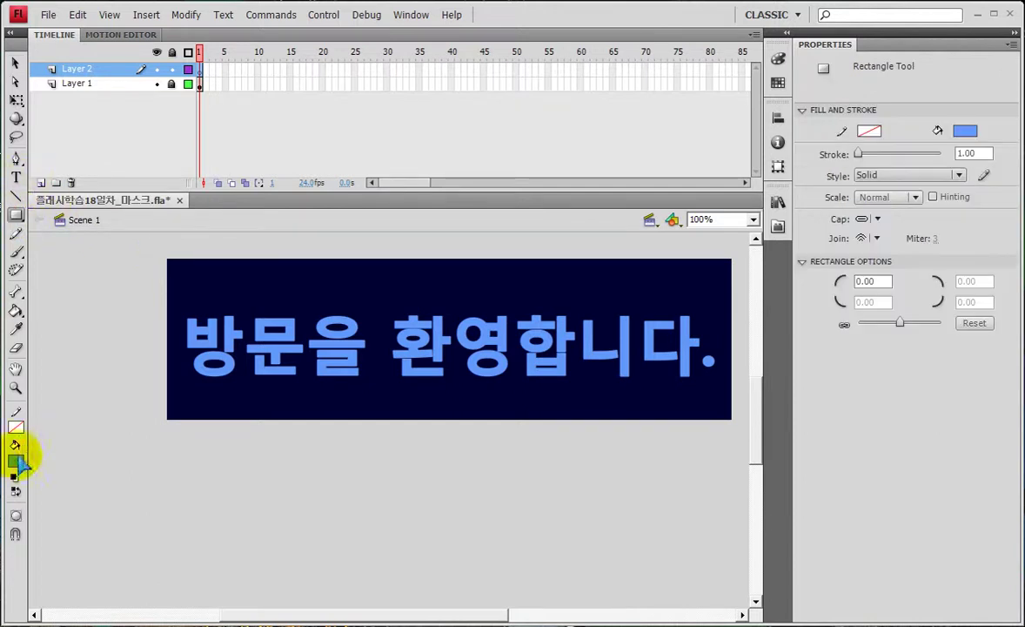
left_click(16, 460)
left_click(196, 566)
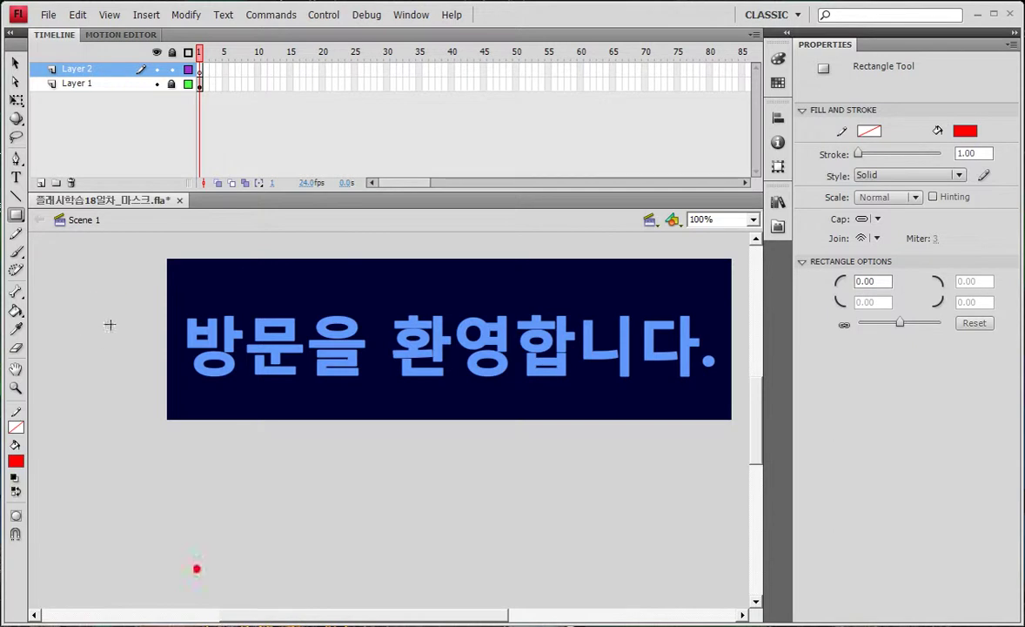
left_click_drag(104, 311, 137, 384)
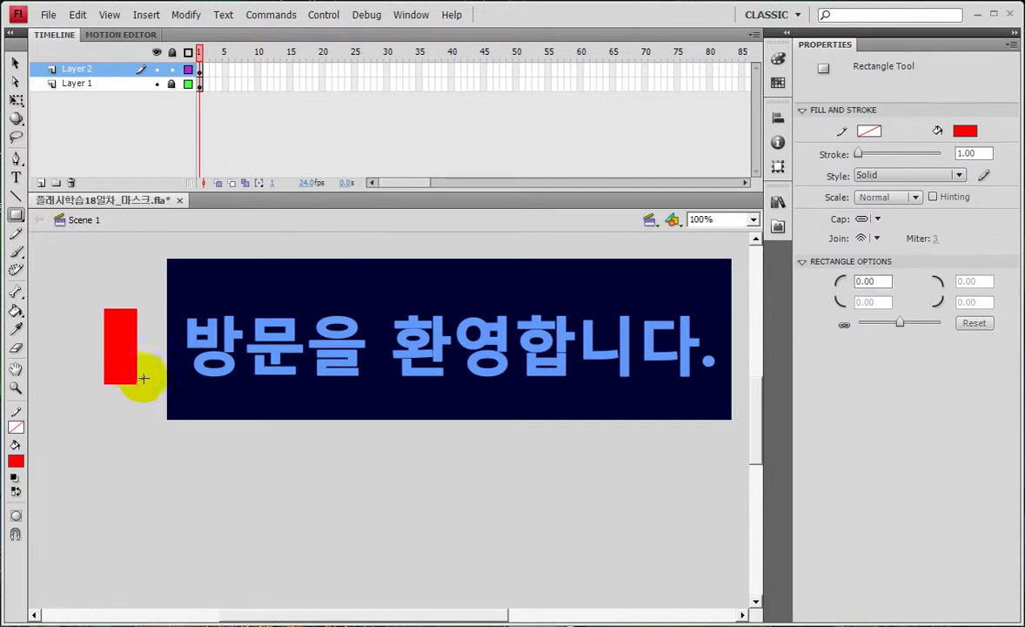
left_click(14, 63)
left_click(16, 100)
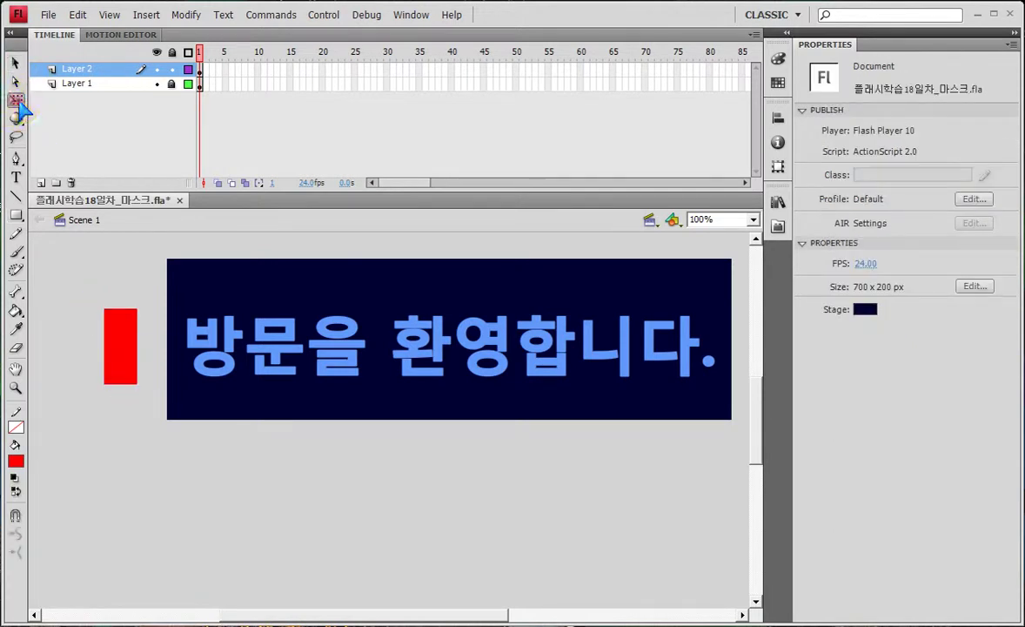
left_click(114, 330)
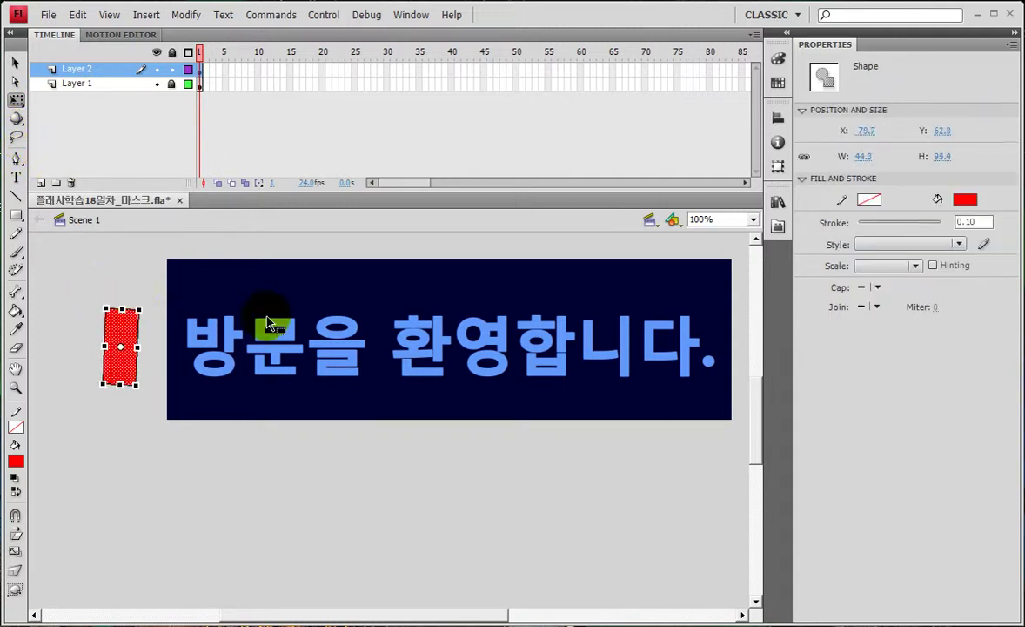
key("x")
left_click_drag(128, 306, 121, 316)
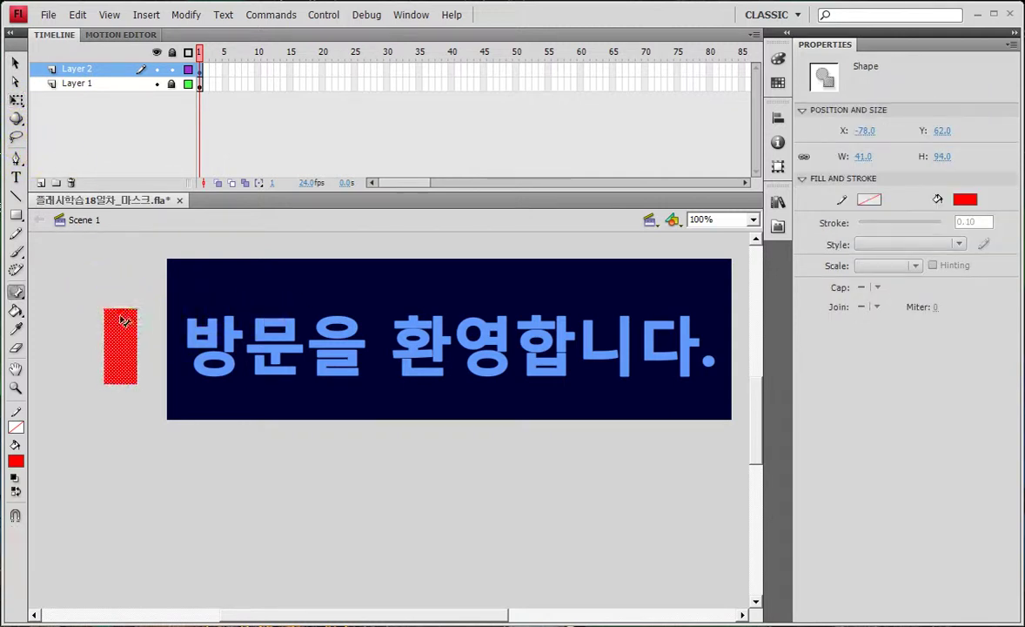
Step: Skew the red rectangle's upper edge to the right to form a slanted bar about 73 px wide
left_click(17, 100)
left_click(129, 311)
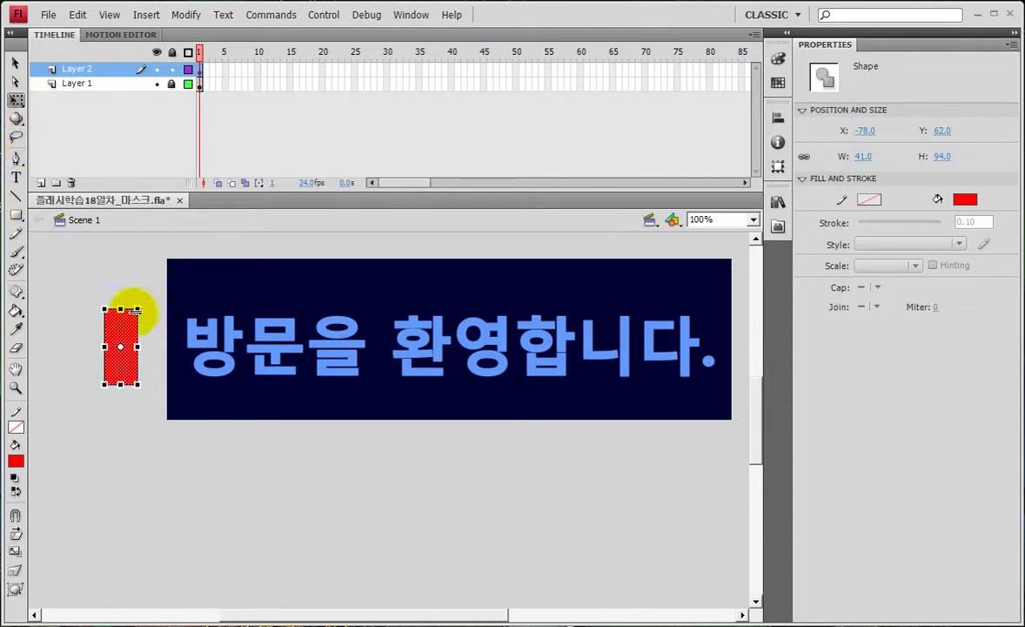
left_click_drag(128, 308, 155, 308)
left_click(15, 62)
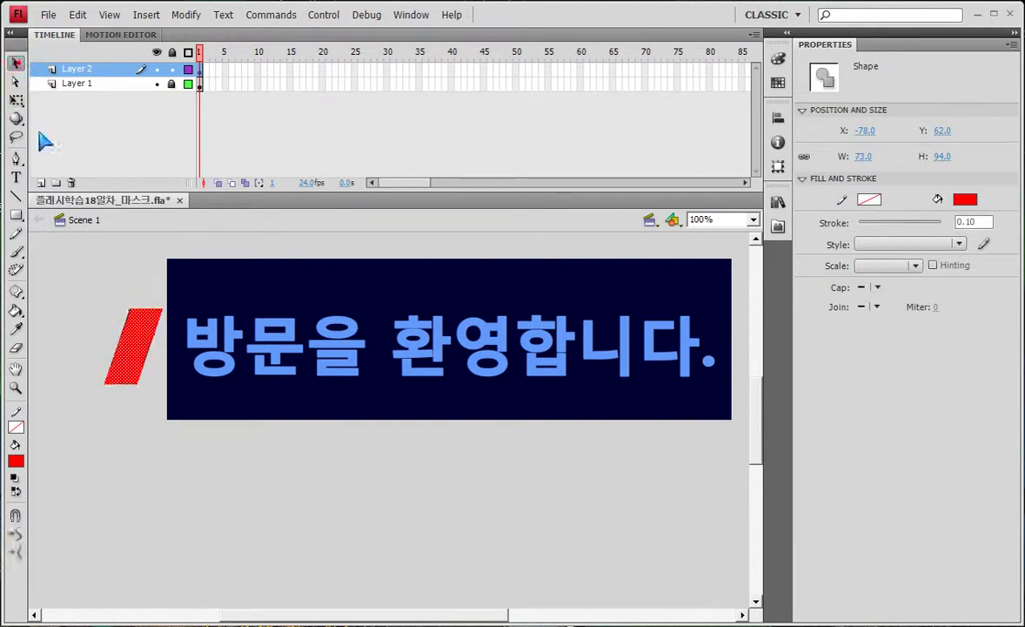
left_click(73, 254)
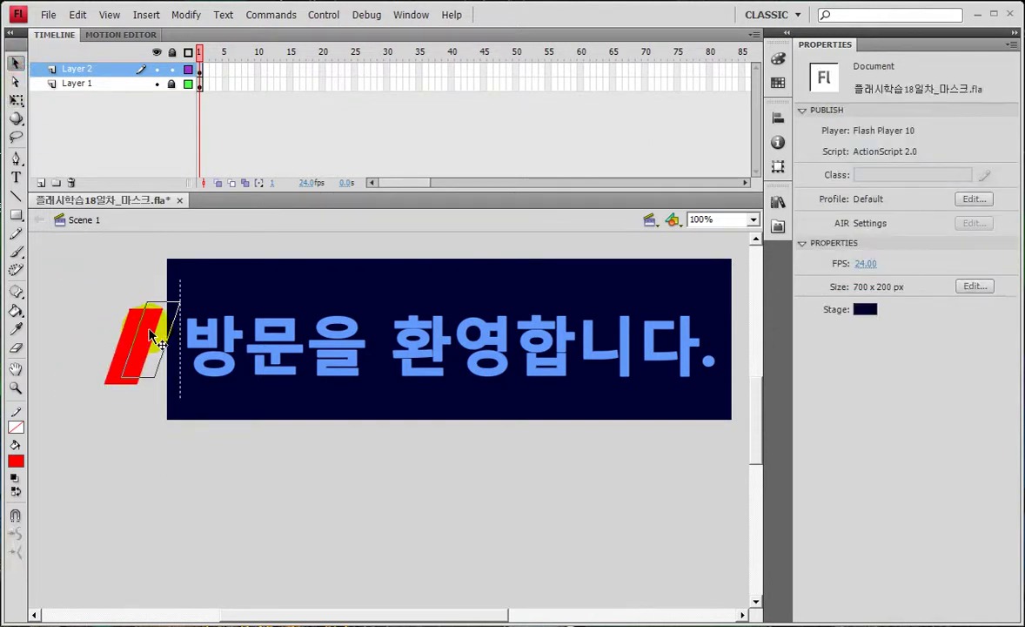
Step: Move the slanted bar to about X -59, Y 53 beside the text and convert it to a movie clip symbol
left_click_drag(150, 332, 148, 332)
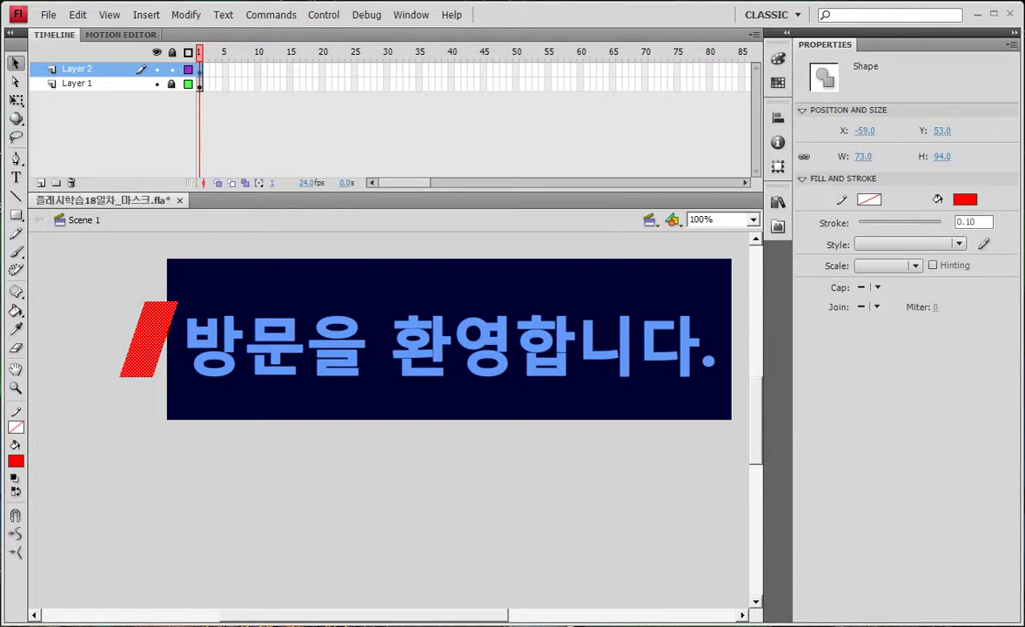
key("F8")
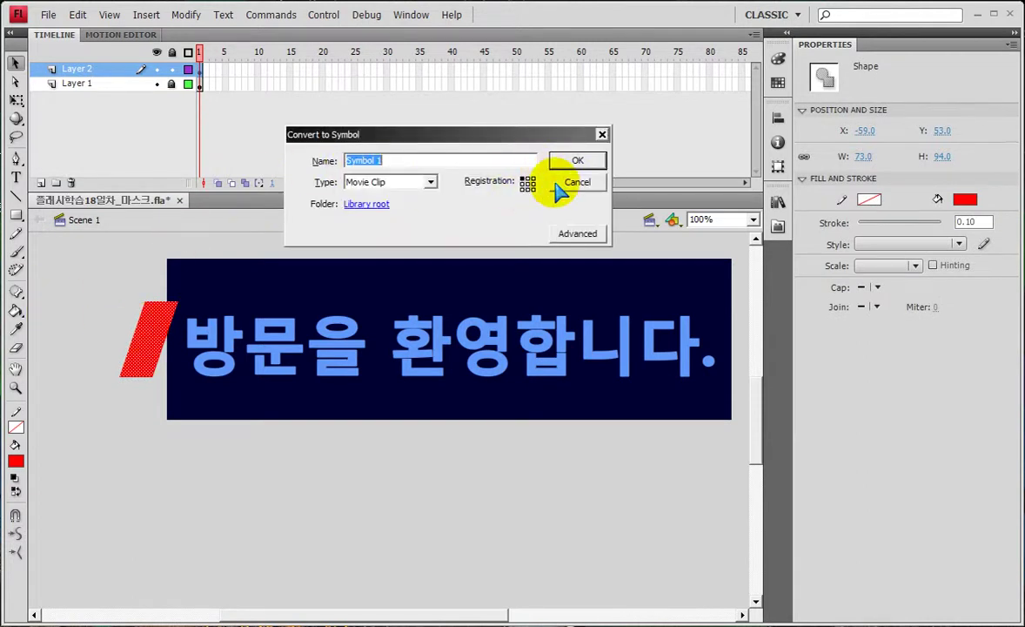
left_click(575, 162)
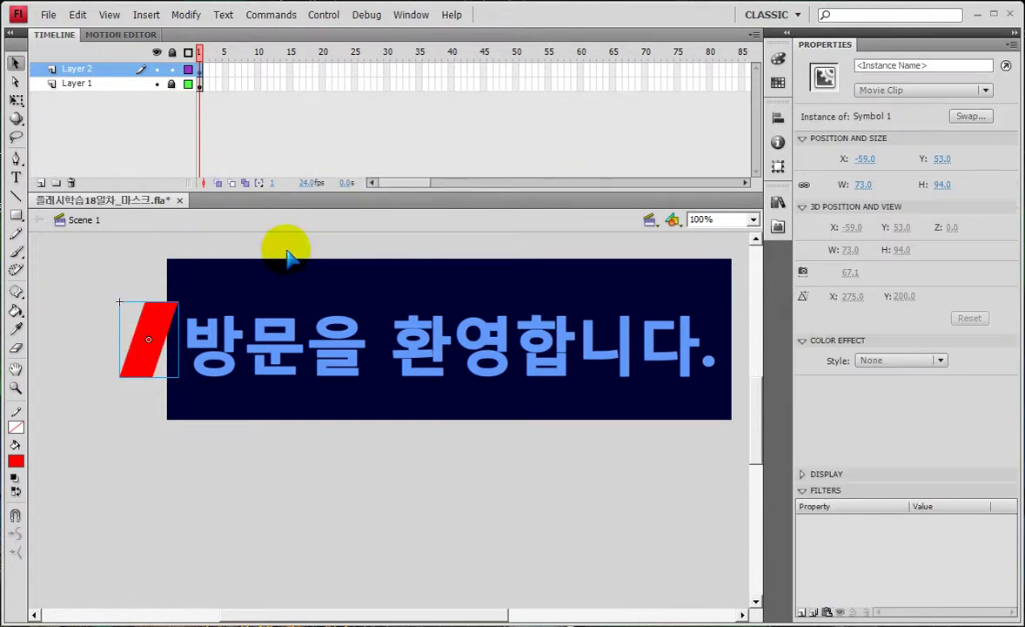
left_click(16, 100)
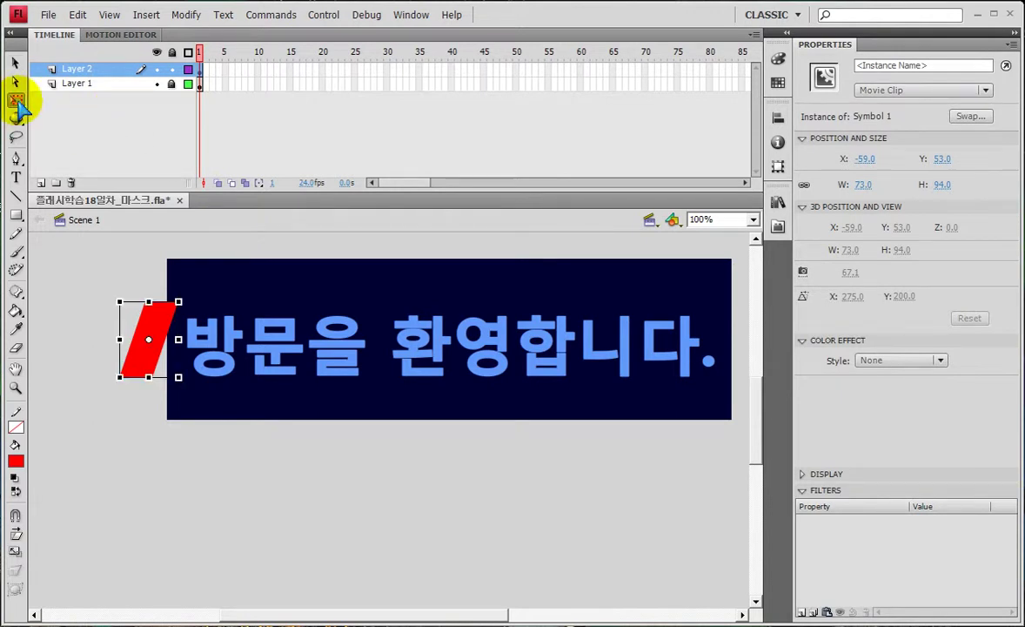
left_click(63, 287)
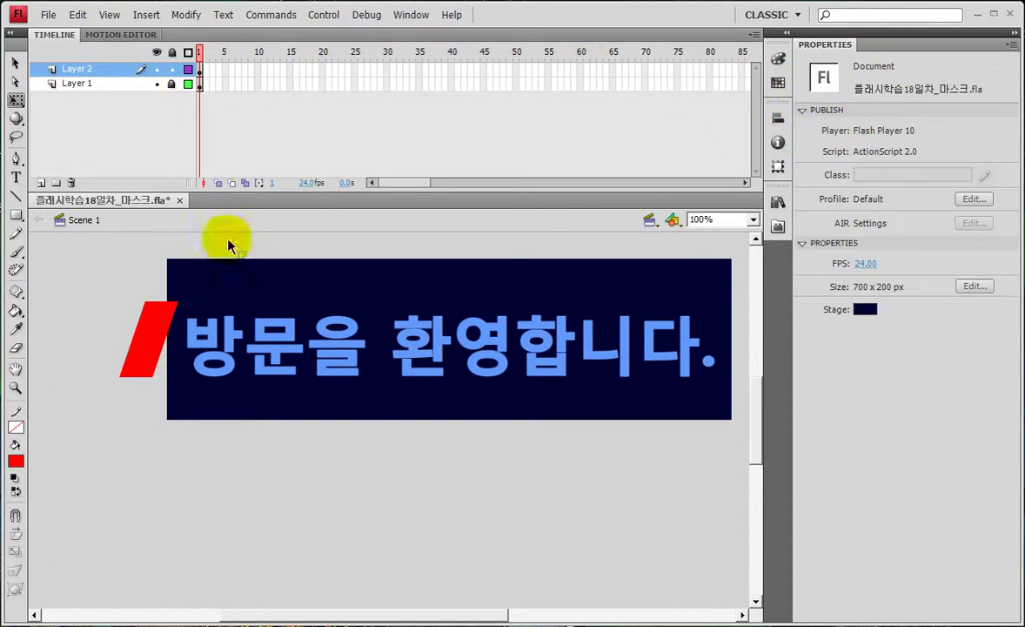
left_click(162, 320)
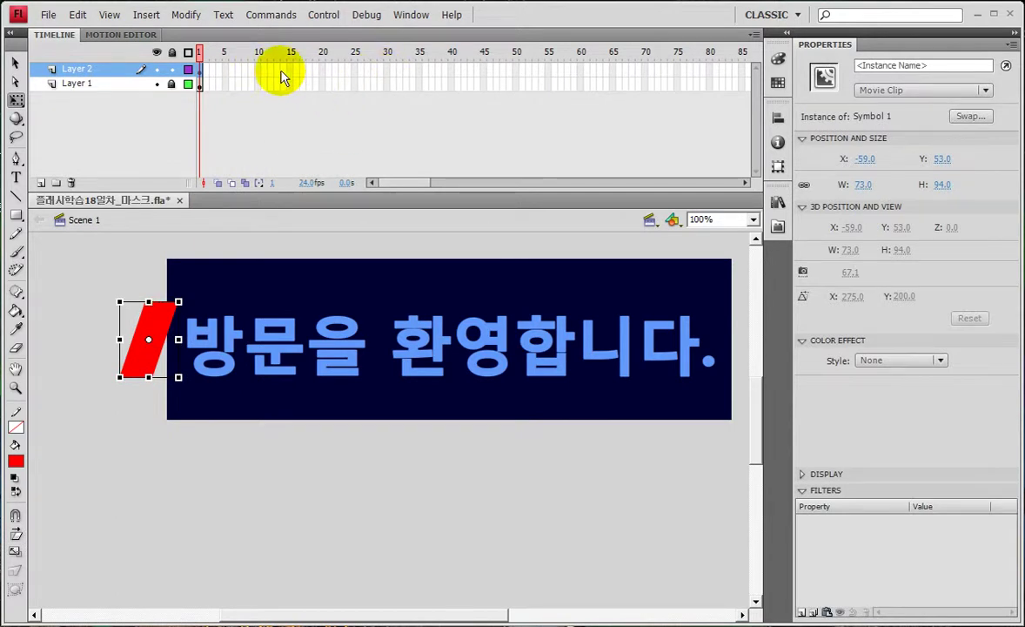
Step: Insert keyframes at frames 30 and 60 on Layer 2 and extend Layer 1 to frame 60
left_click(388, 70)
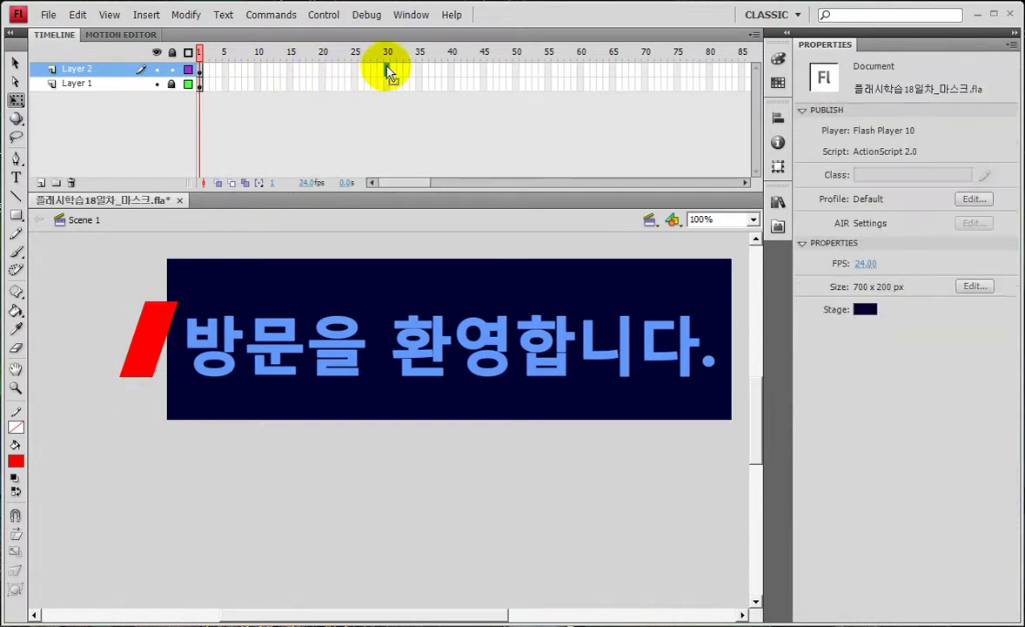
key("F6")
left_click(582, 71)
key("F6")
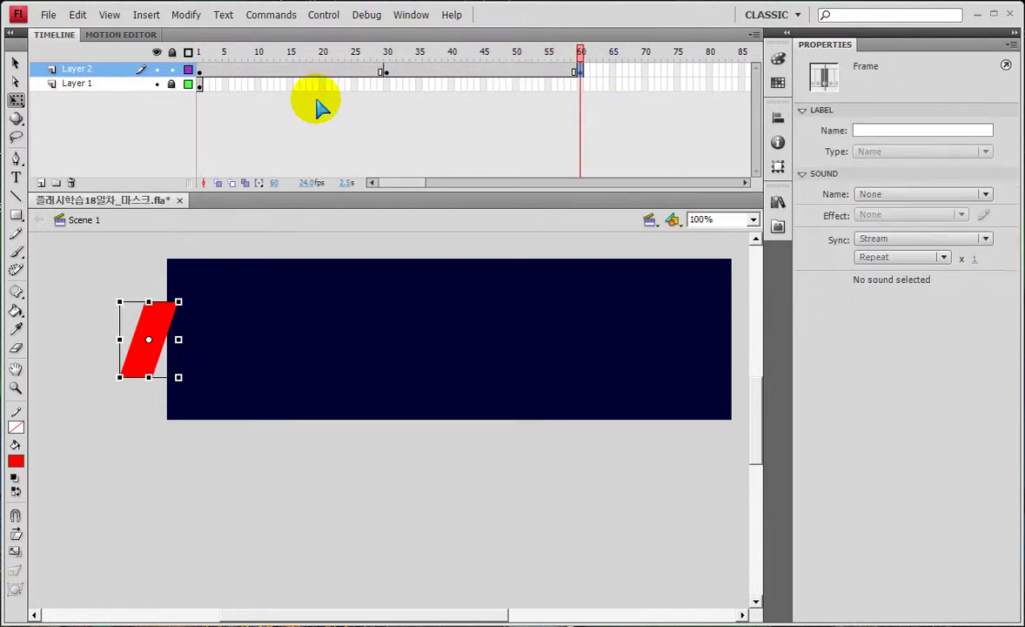
left_click(388, 73)
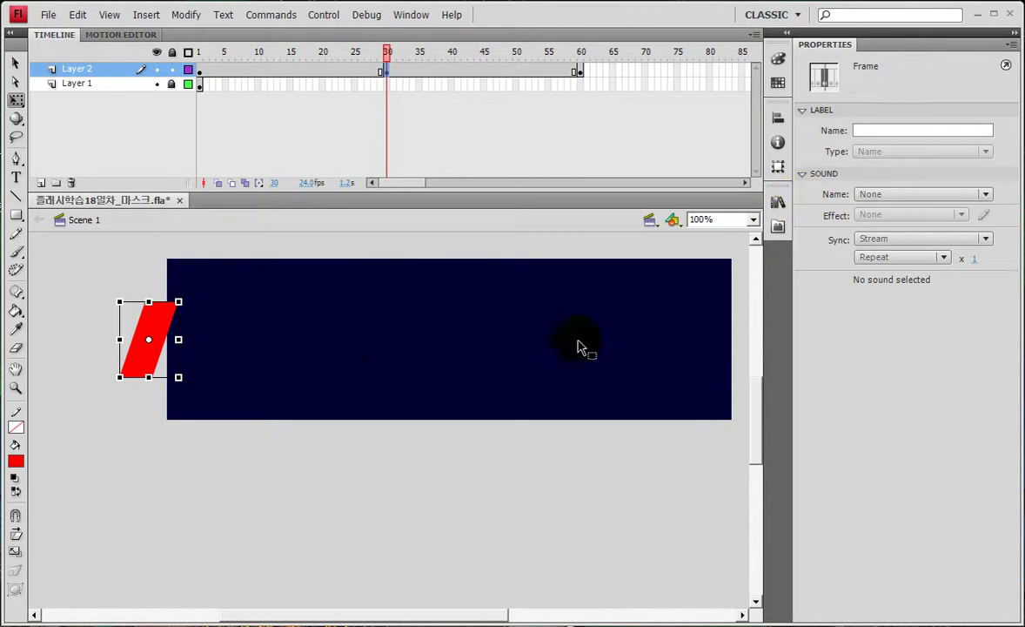
left_click(579, 85)
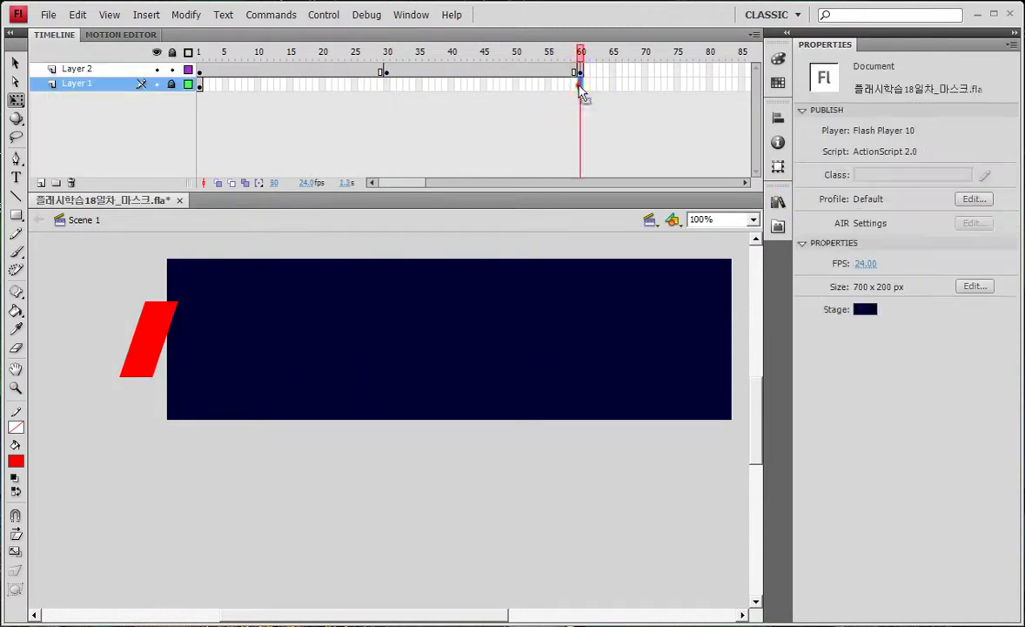
key("F5")
Step: At frame 30 of Layer 2, move the red bar horizontally past the text to the stage's right edge
left_click(384, 74)
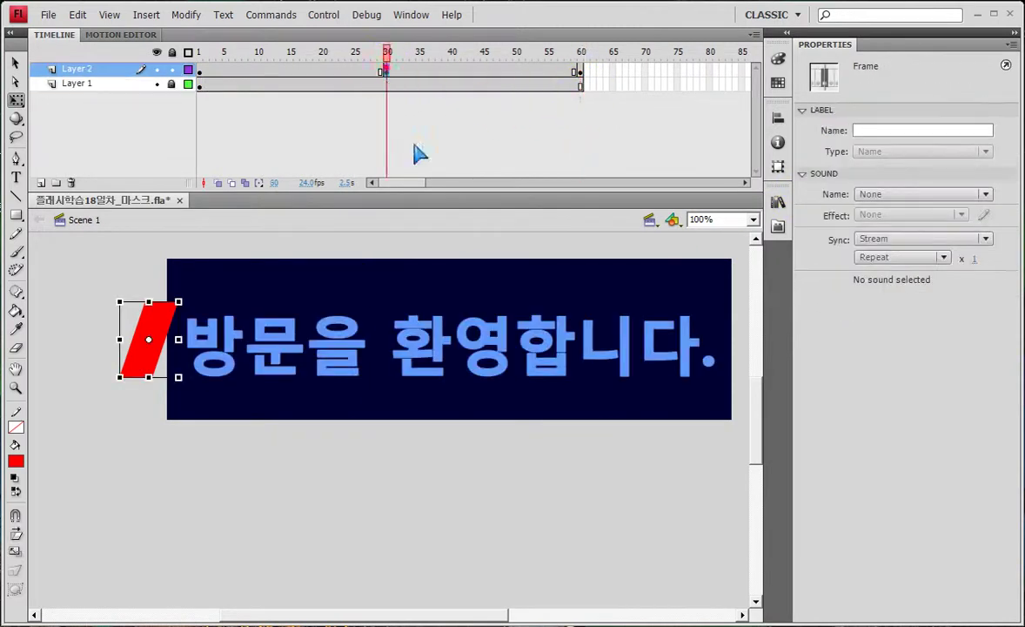
key("ctrl+minus")
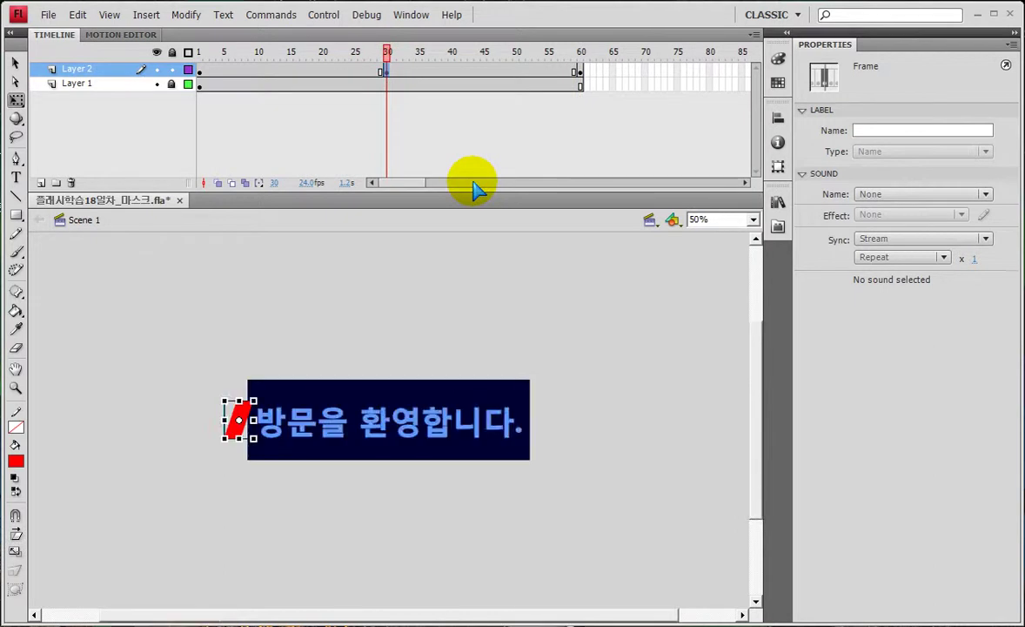
key("shift+Right")
key("shift+Right")
key("shift+Right")
key("shift+Right")
key("shift+Right")
key("shift+Right")
key("shift+Right")
key("shift+Right")
key("shift+Right")
key("shift+Right")
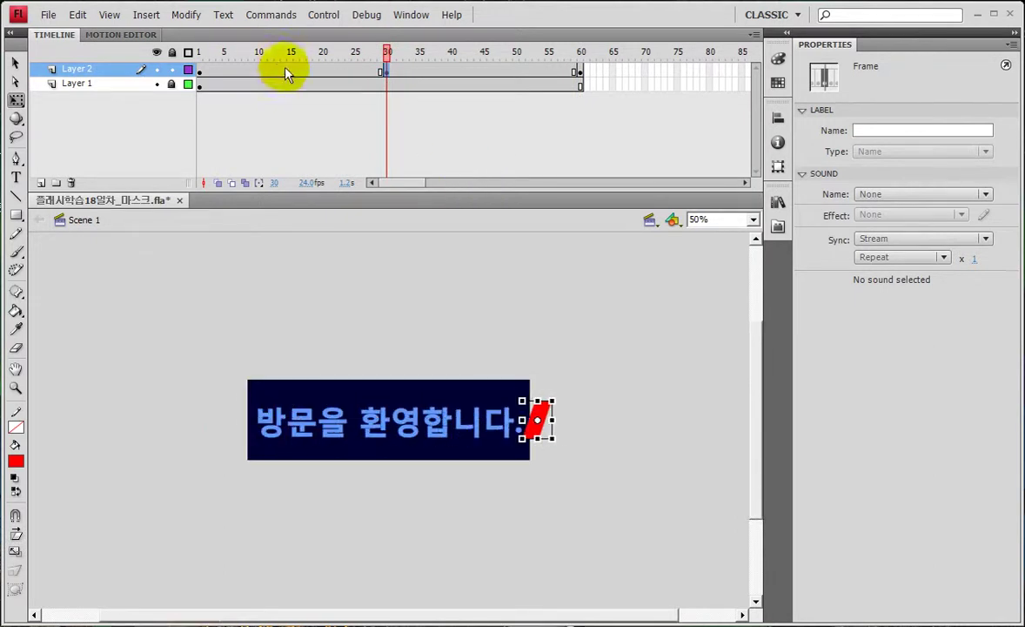
Step: Create classic tweens across both keyframe spans of Layer 2 and test the movie
left_click_drag(287, 78, 452, 73)
right_click(452, 73)
left_click(515, 103)
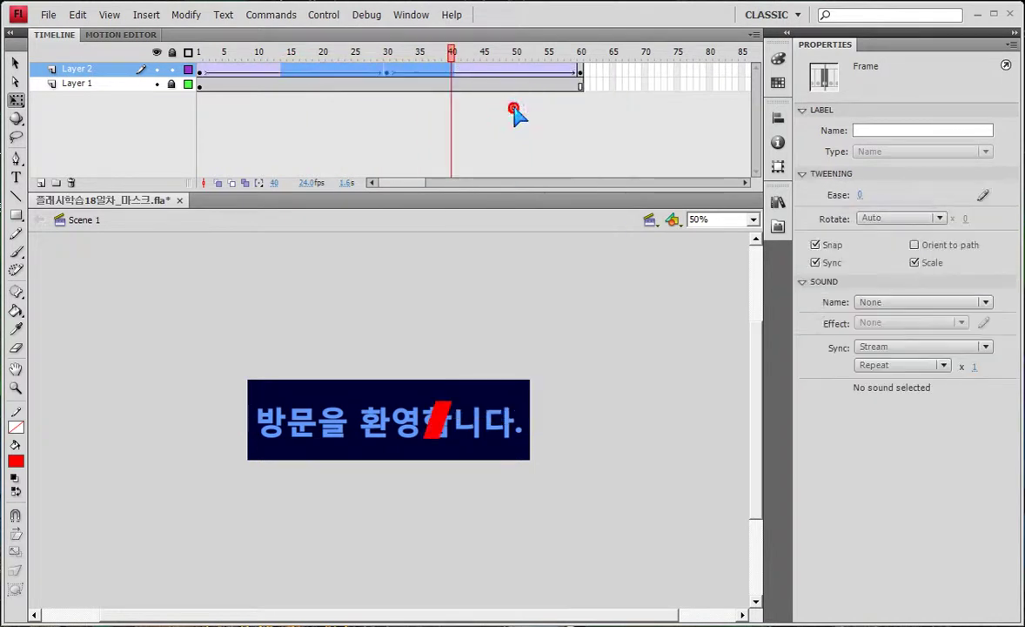
key("ctrl+Return")
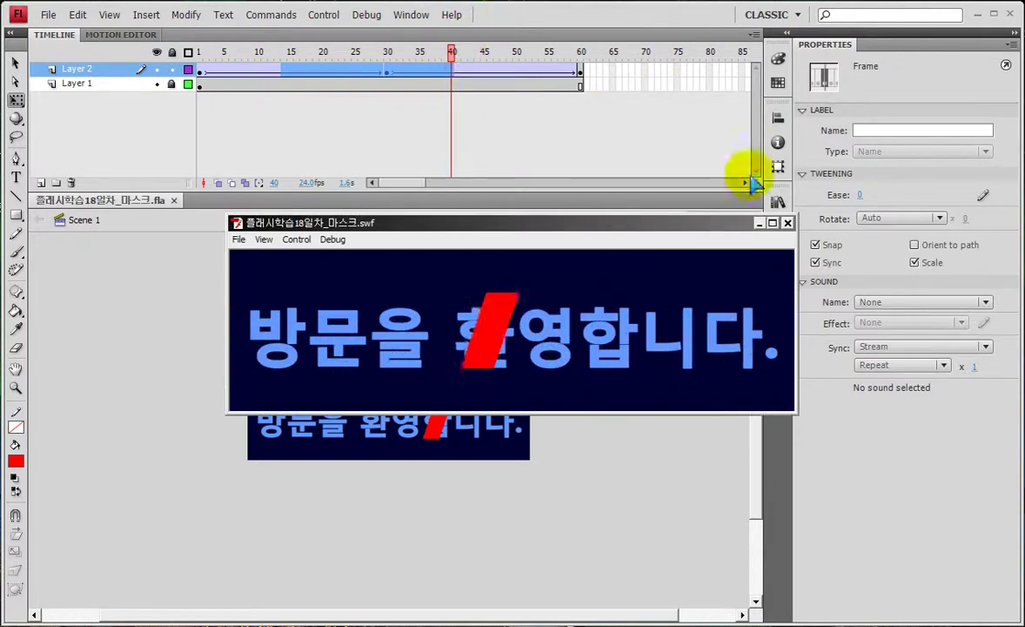
left_click(788, 222)
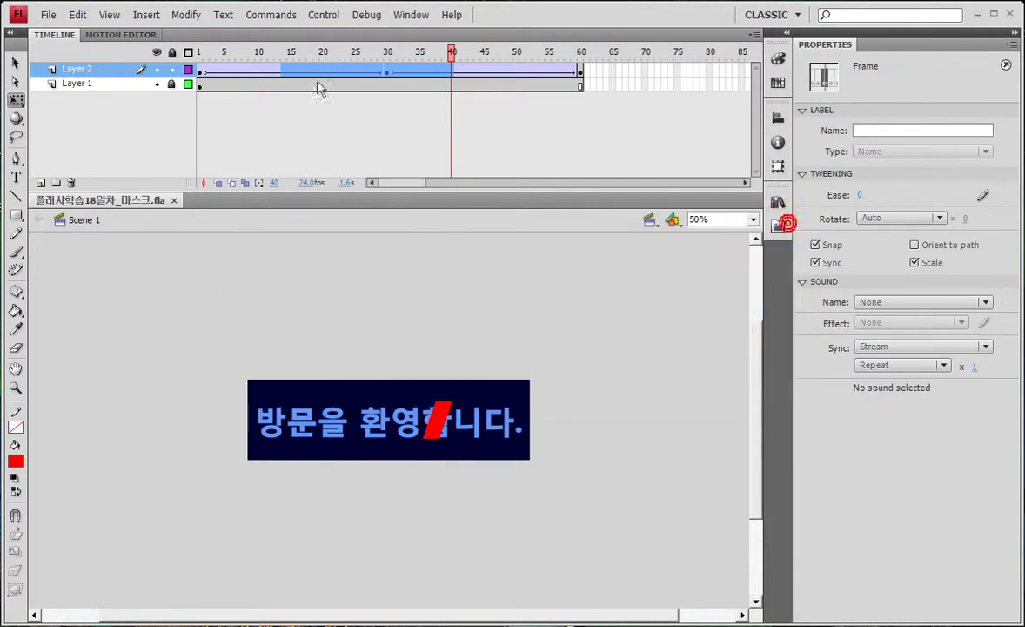
Step: Unlock Layer 1 and nudge the welcome text slightly down at frame 1
left_click(199, 85)
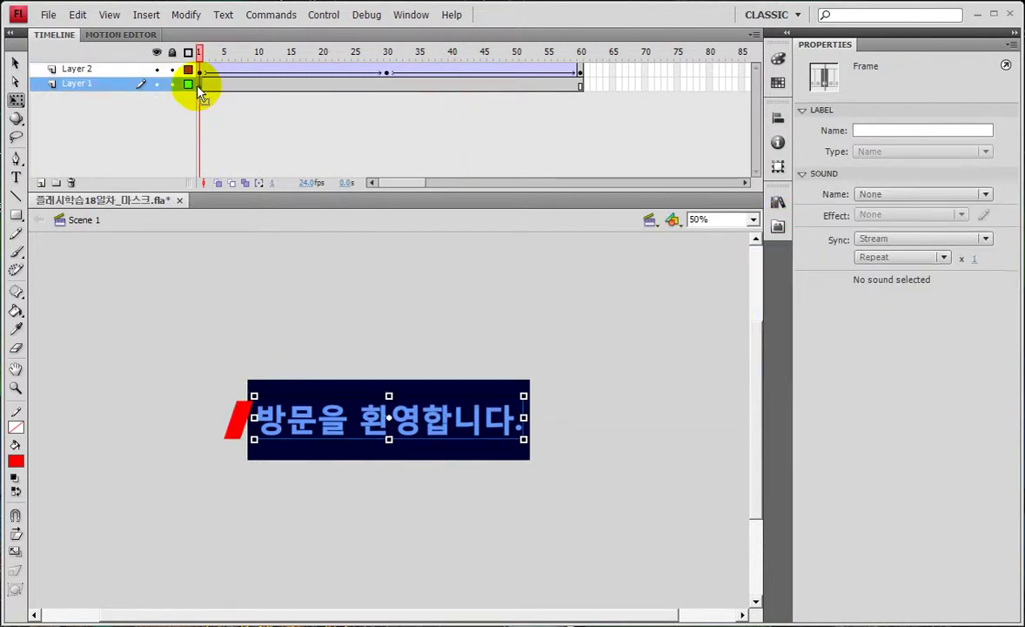
key("Down")
key("Down")
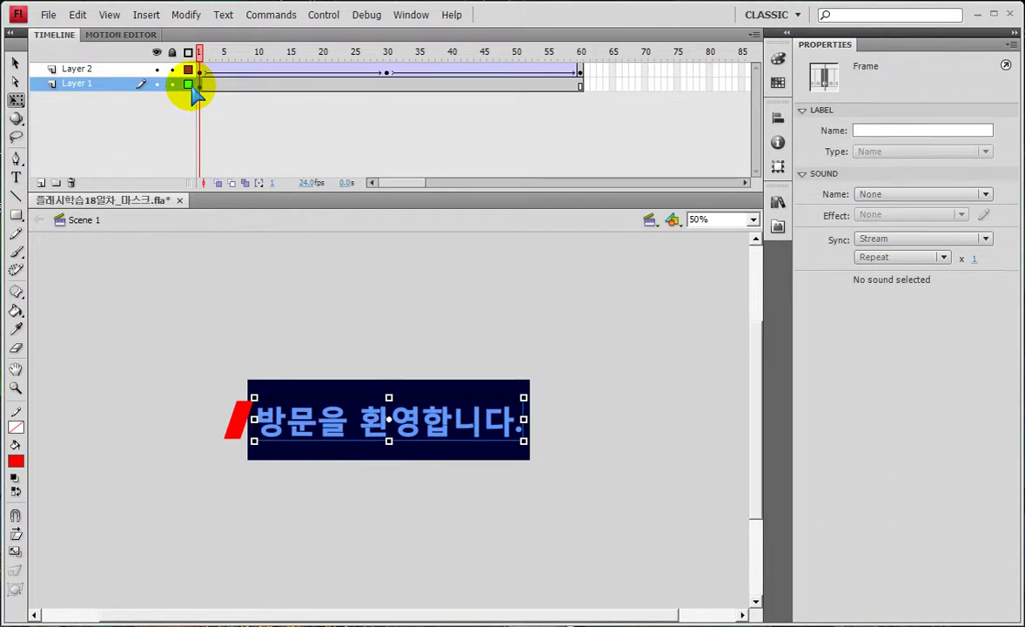
Step: Nudge the welcome text on Layer 1 up to Y 40.8 and test the movie before and after the move
key("ctrl+Return")
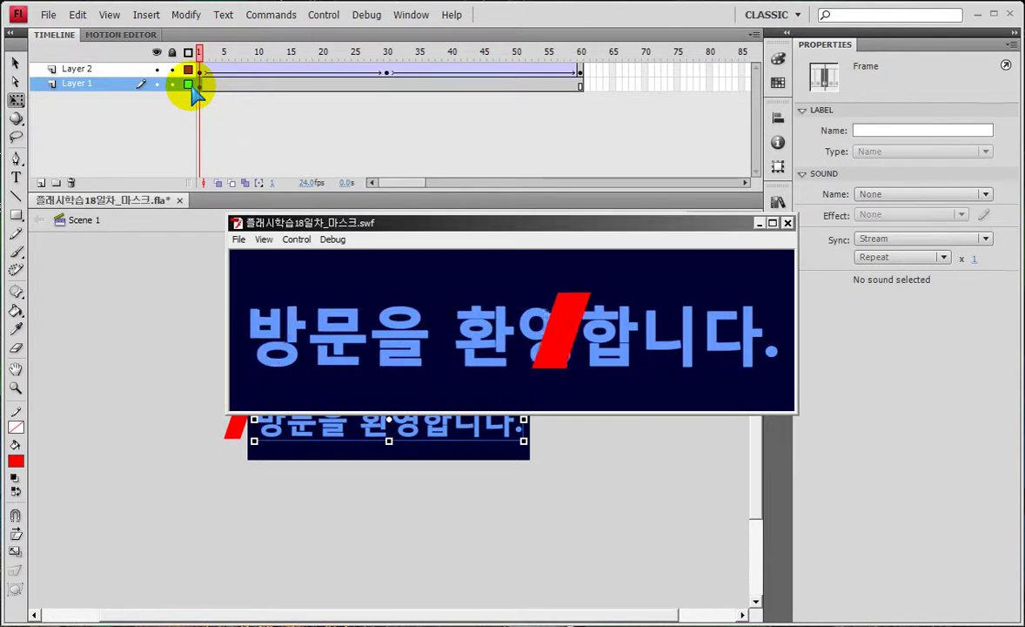
left_click(787, 223)
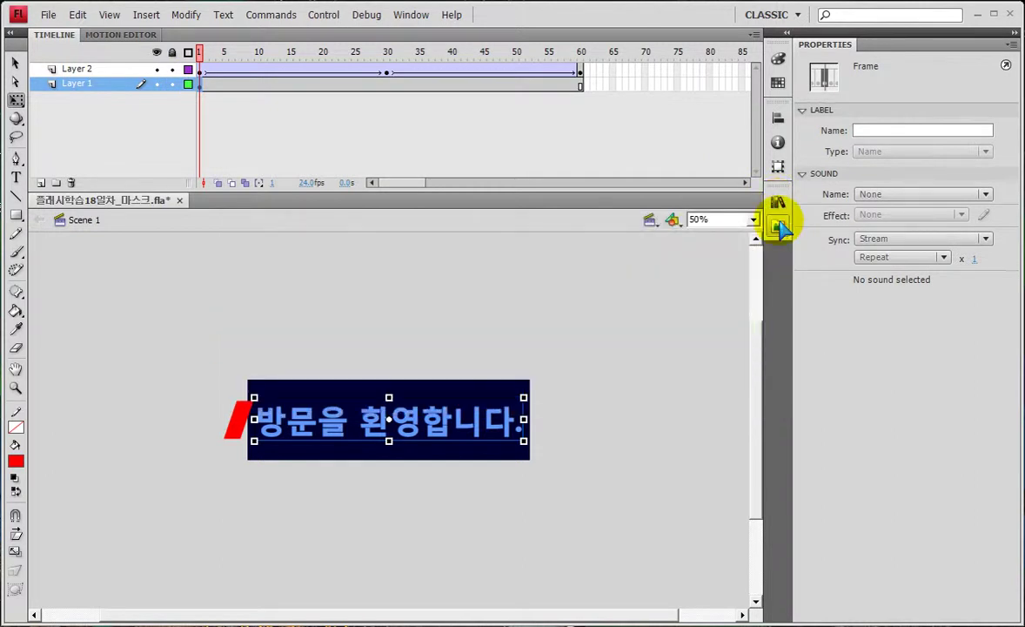
left_click_drag(354, 348, 426, 443)
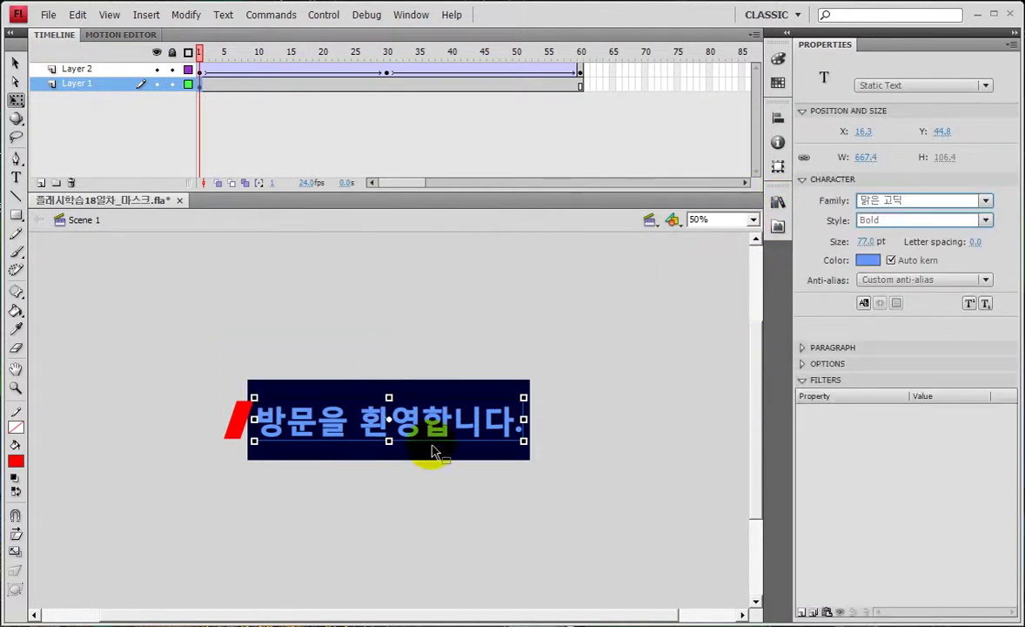
key("Up")
key("Up")
key("Up")
key("Up")
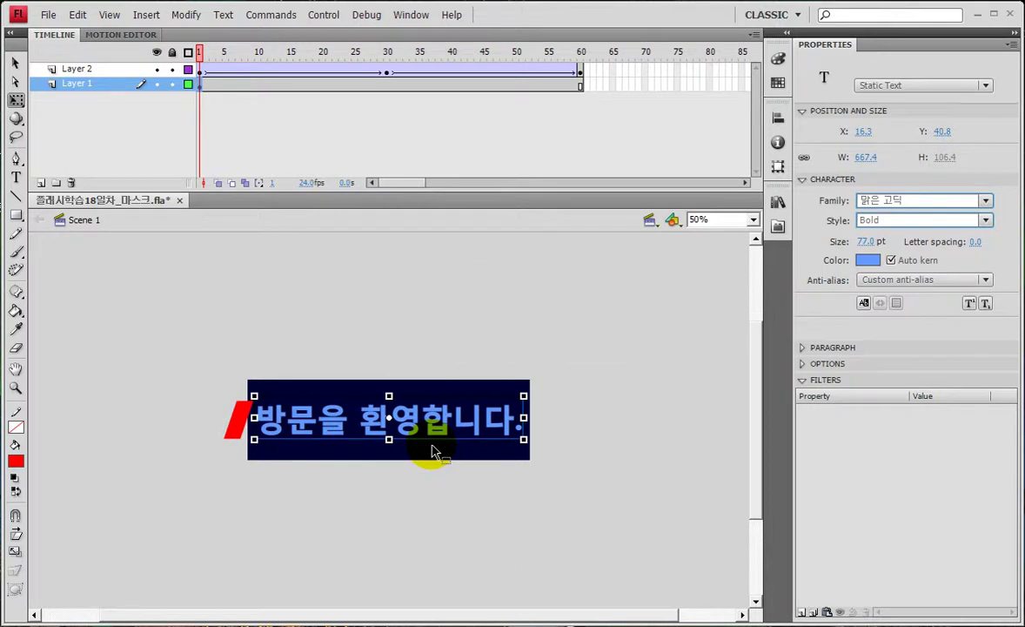
key("ctrl+Return")
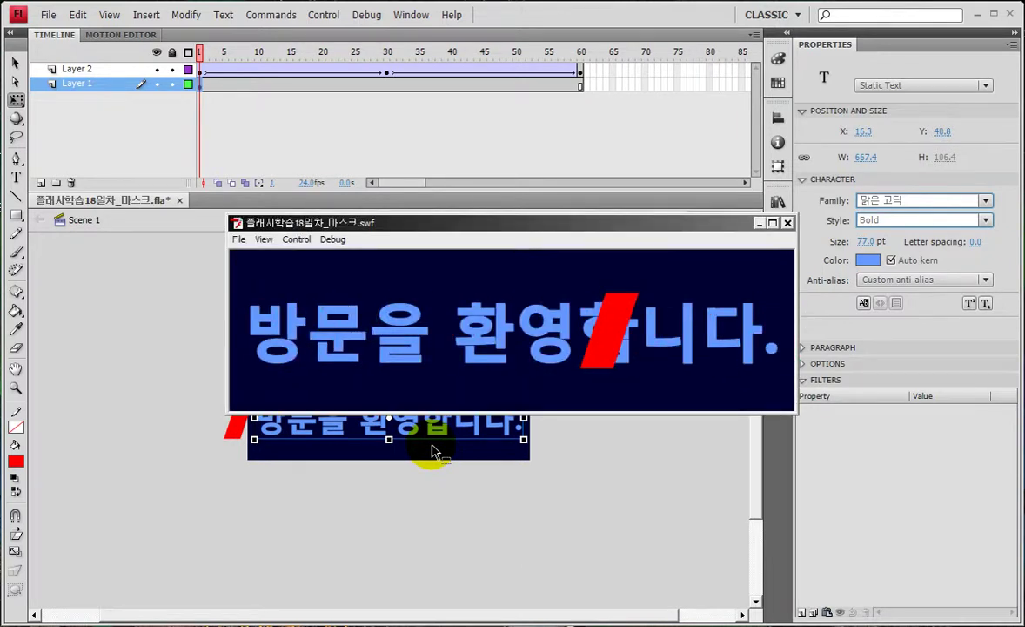
left_click(787, 223)
Step: Turn Layer 2 into a mask over Layer 1 and test the masked movie
right_click(86, 67)
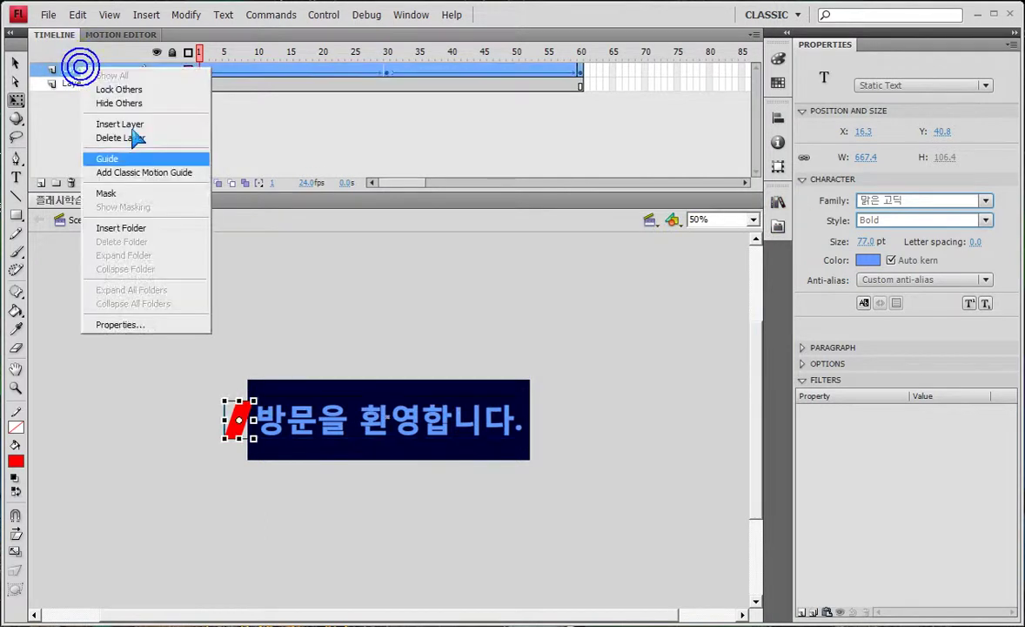
left_click(128, 189)
key("ctrl+Return")
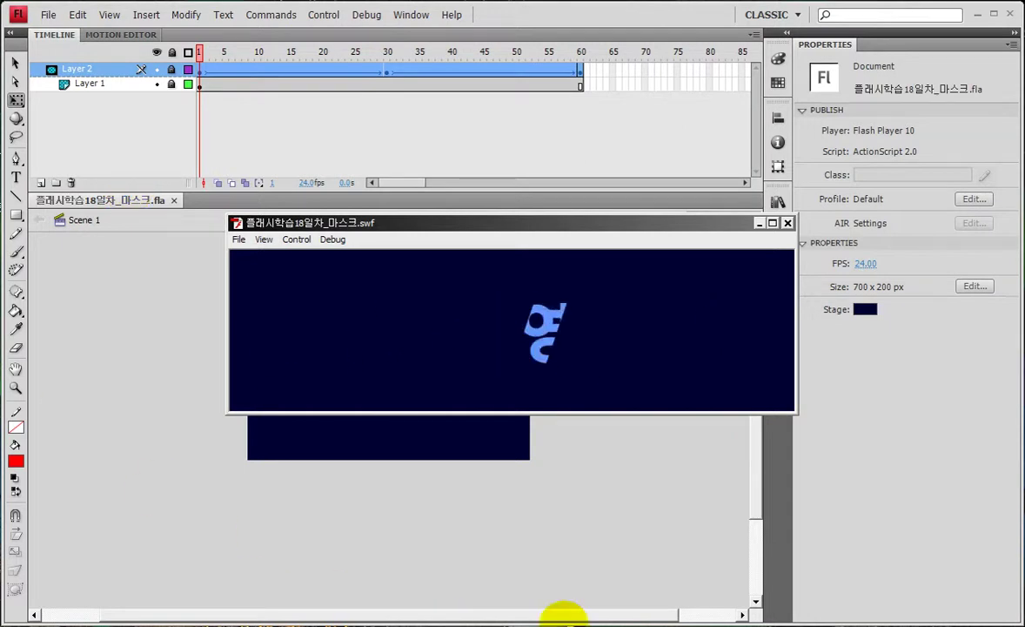
left_click(728, 415)
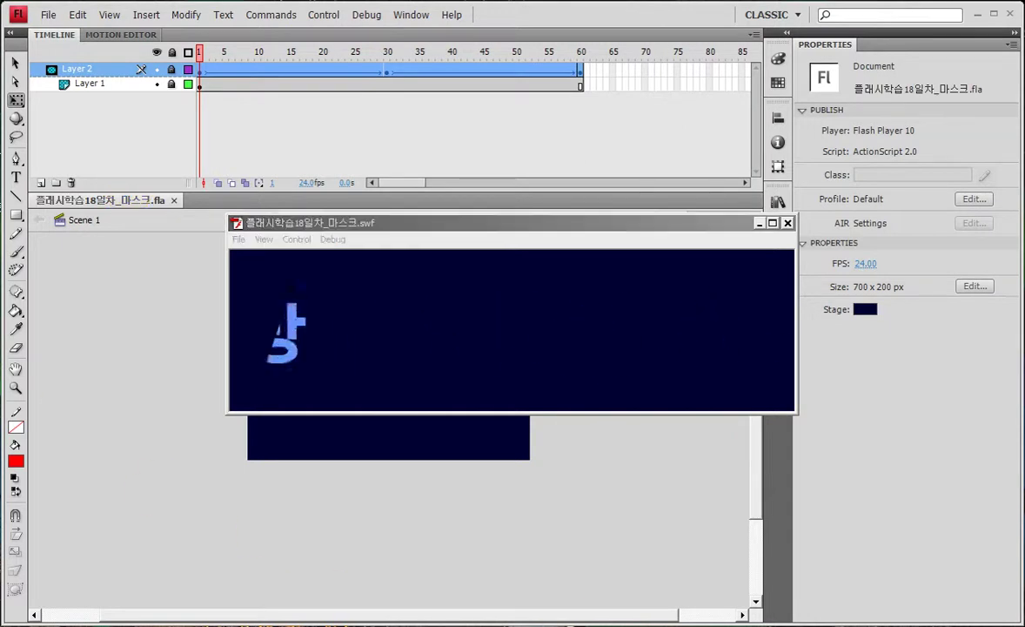
left_click(813, 537)
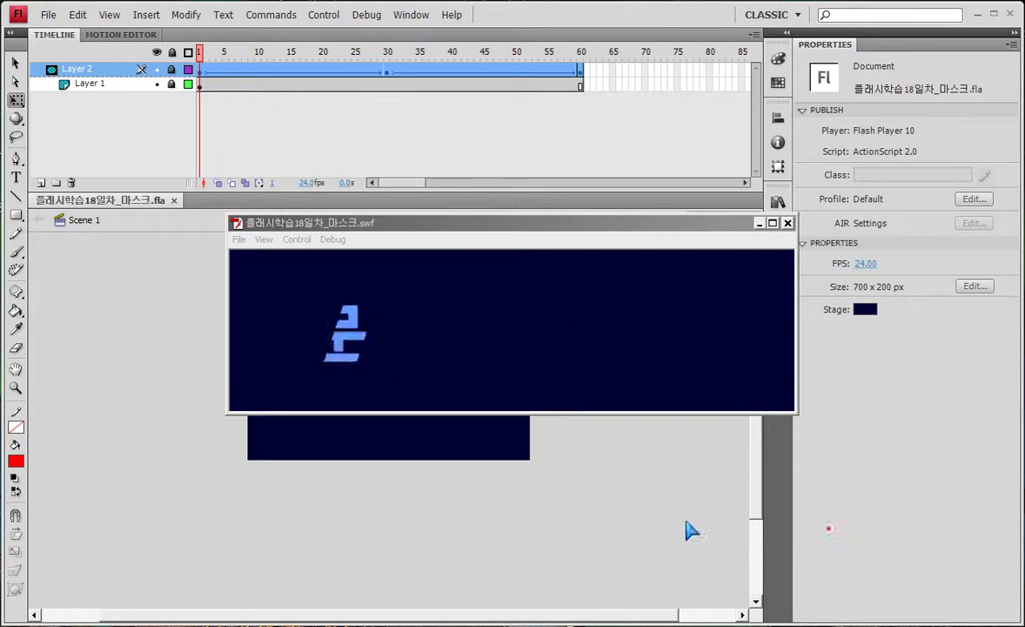
left_click(592, 503)
left_click(789, 224)
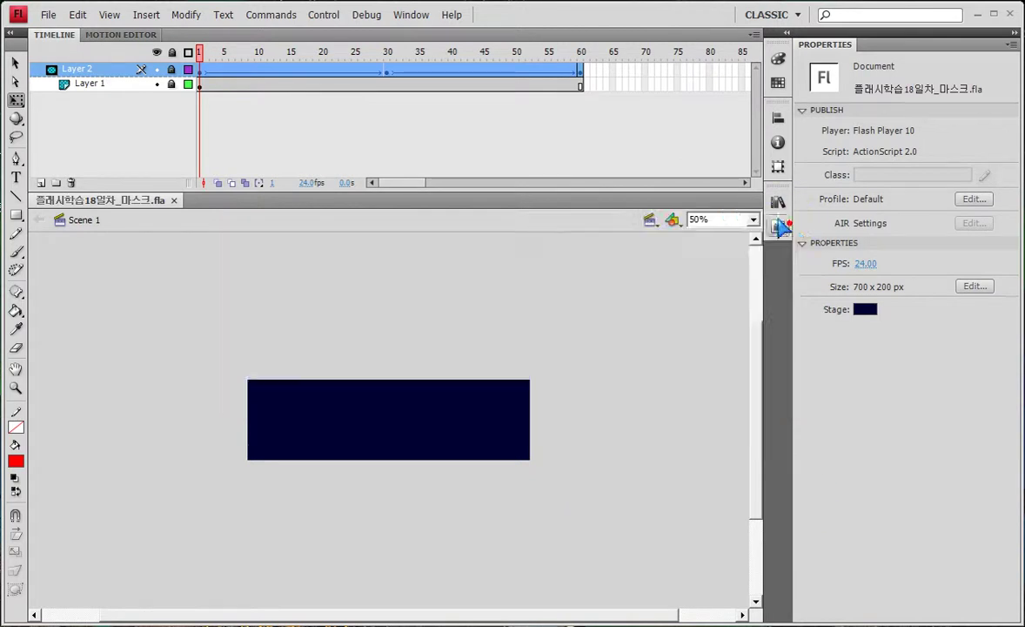
Step: Hide the mask Layer 2, unlock Layer 1 and select the welcome text on the stage
left_click_drag(49, 70, 117, 85)
left_click(155, 70)
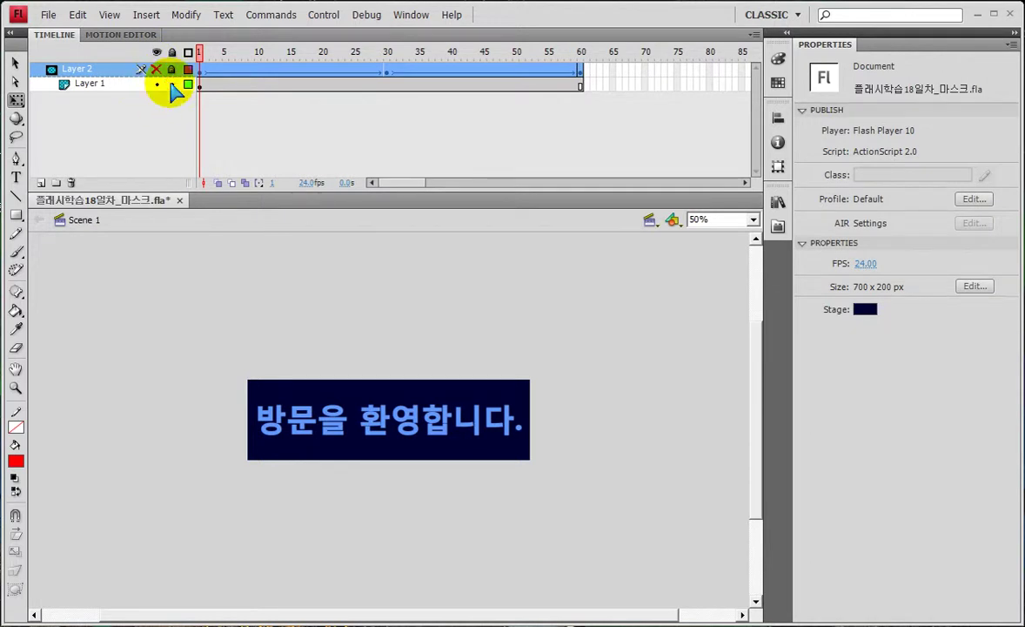
left_click_drag(304, 358, 454, 524)
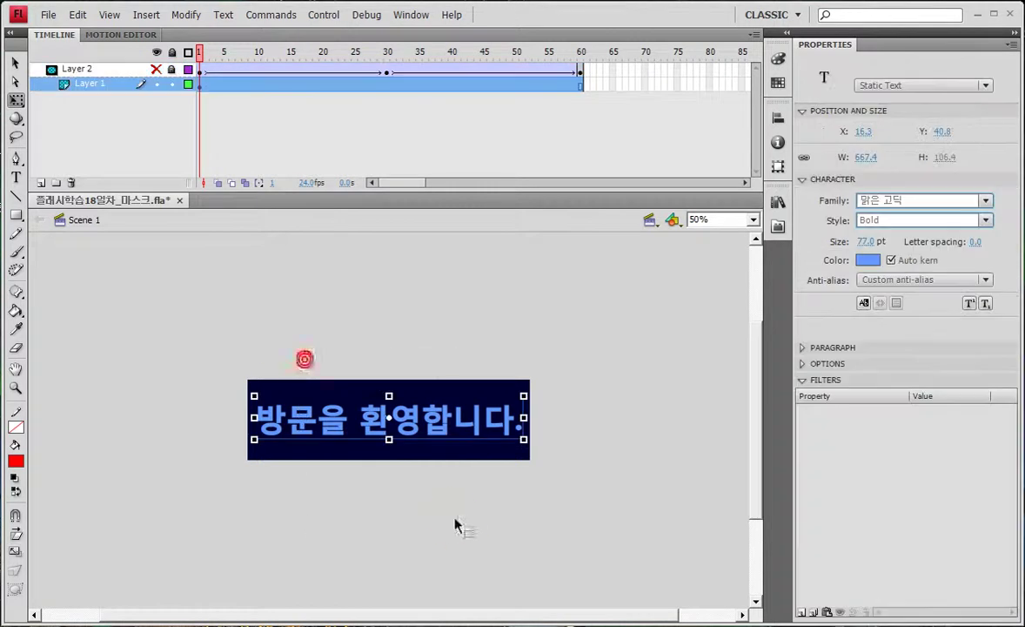
Step: Set the colour of the welcome text on Layer 1 to bright blue #0066FF
left_click(16, 64)
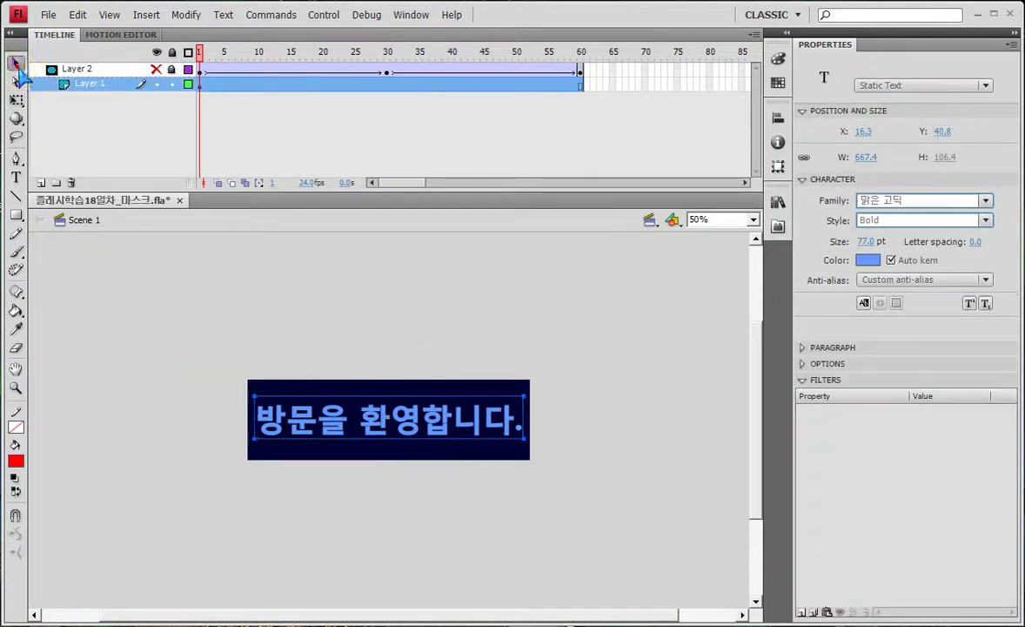
left_click(255, 382)
left_click(868, 259)
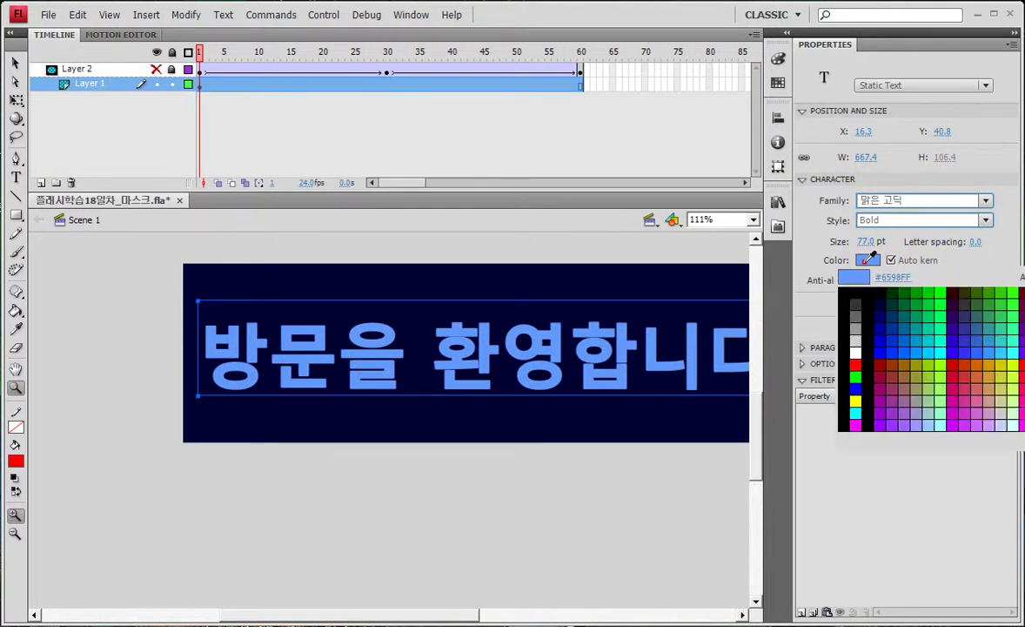
left_click(912, 347)
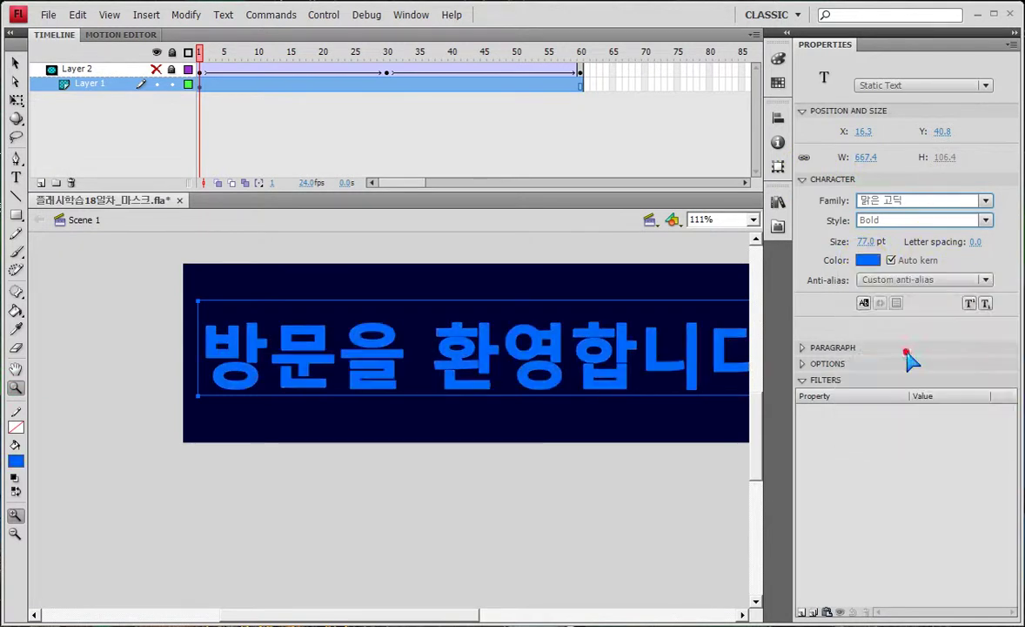
Step: Try several darker and lighter blues on the welcome text and return its colour to #0066FF
left_click(867, 259)
left_click(904, 345)
left_click(869, 259)
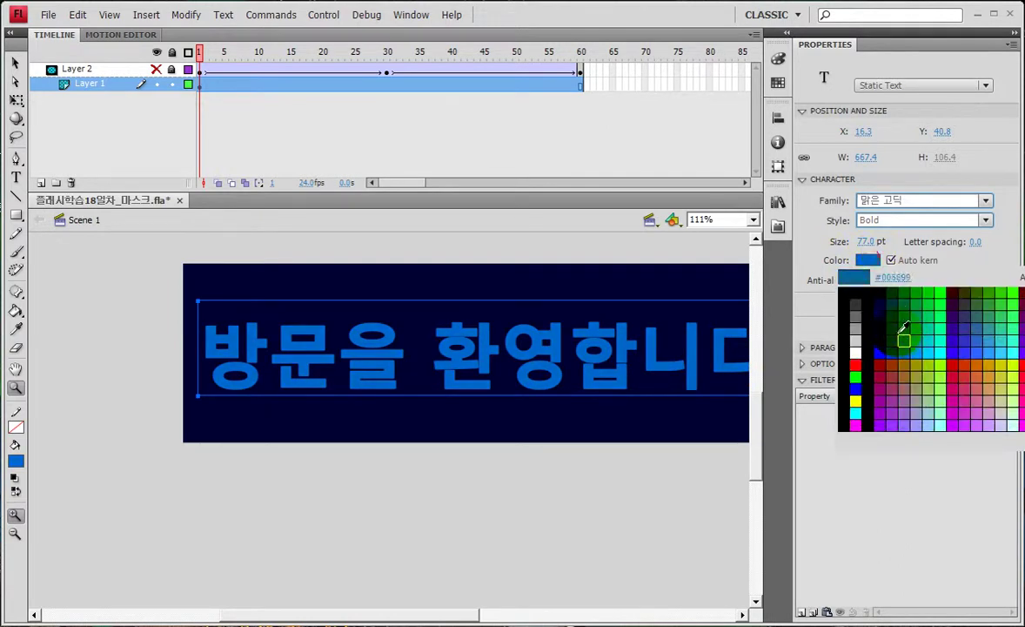
left_click(898, 332)
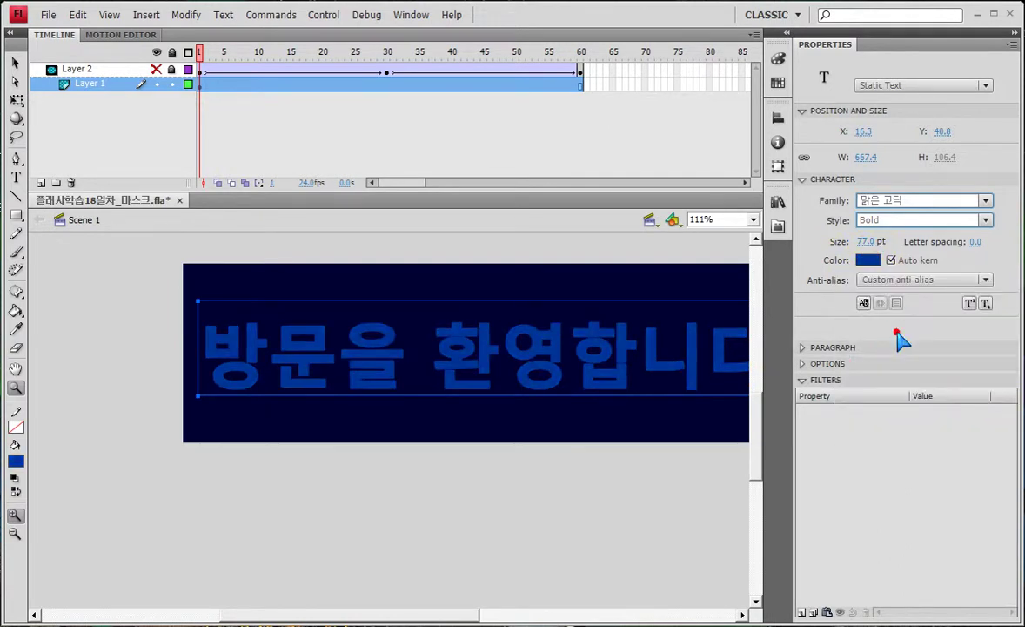
left_click(867, 261)
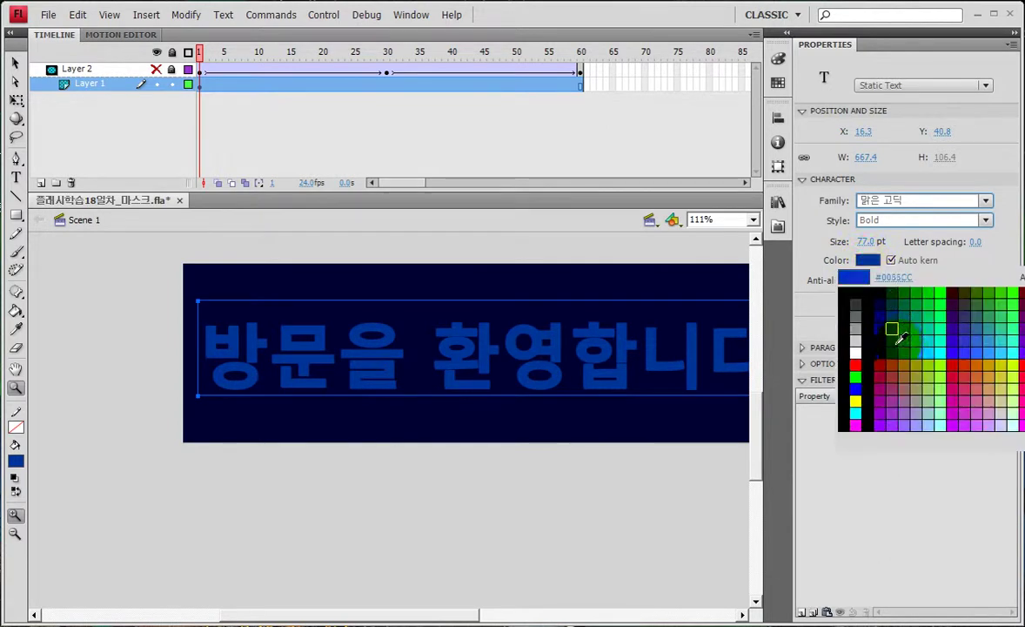
left_click(892, 331)
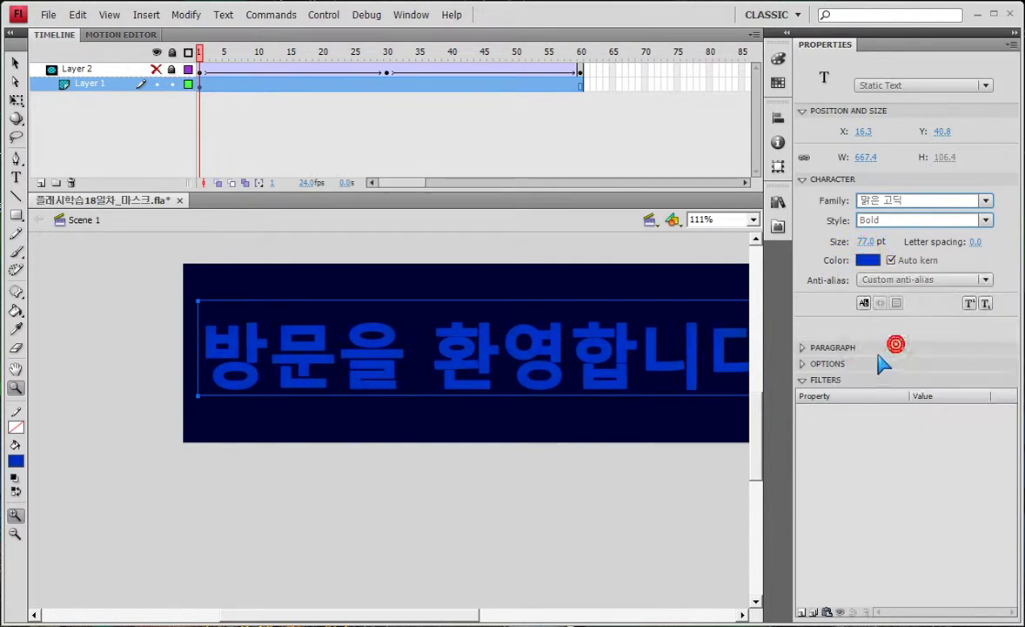
left_click(867, 260)
left_click(920, 340)
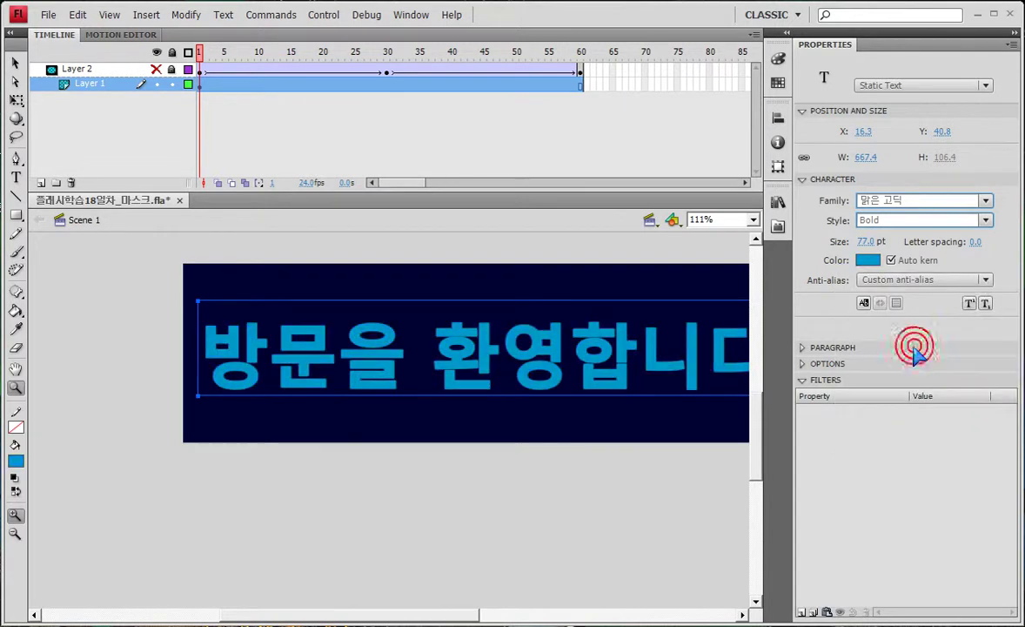
left_click(868, 261)
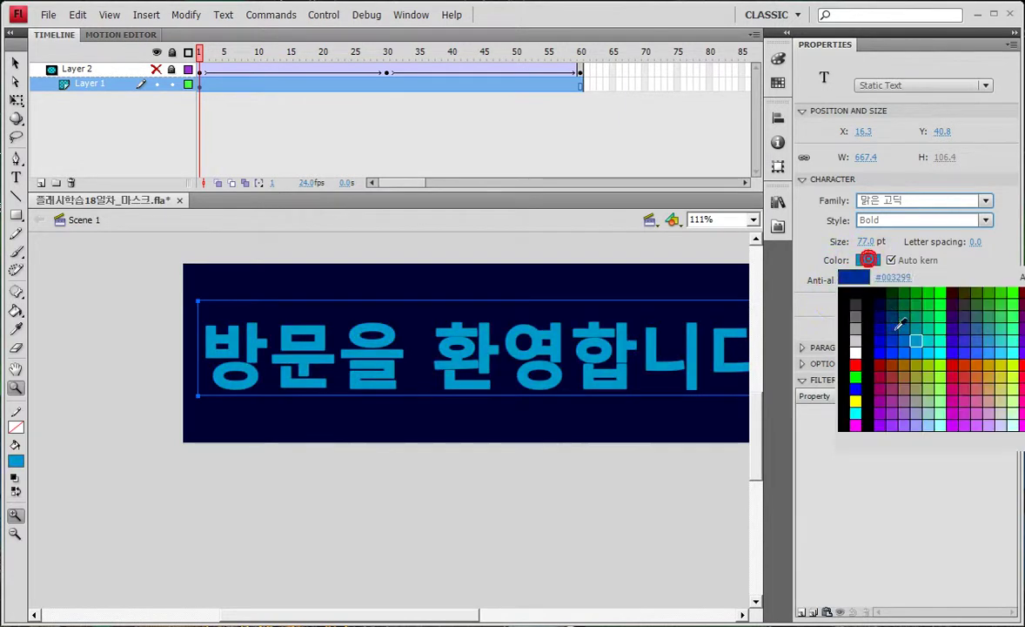
left_click(912, 338)
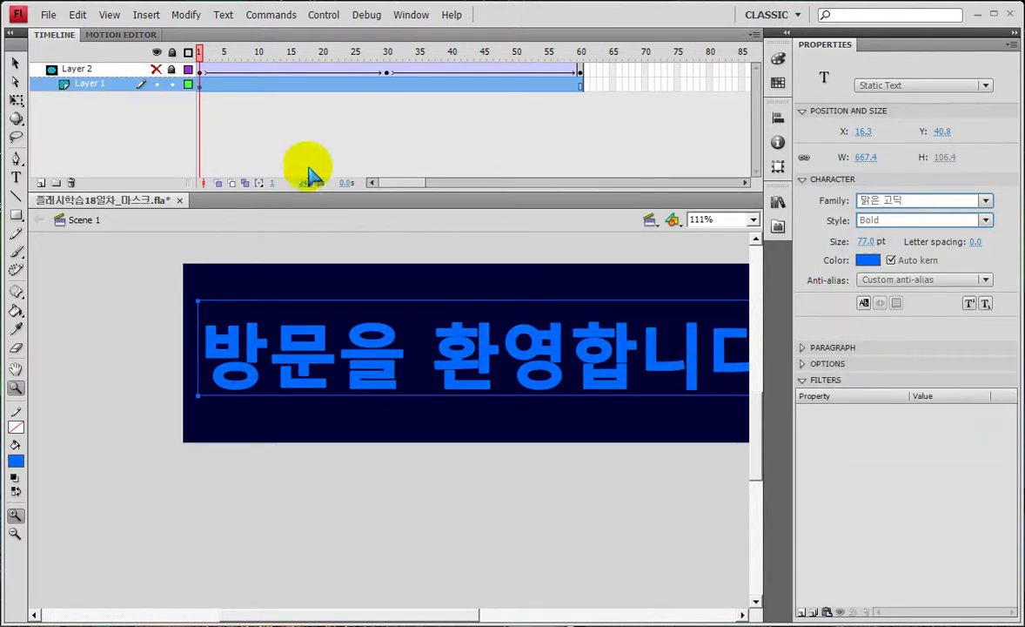
left_click(787, 33)
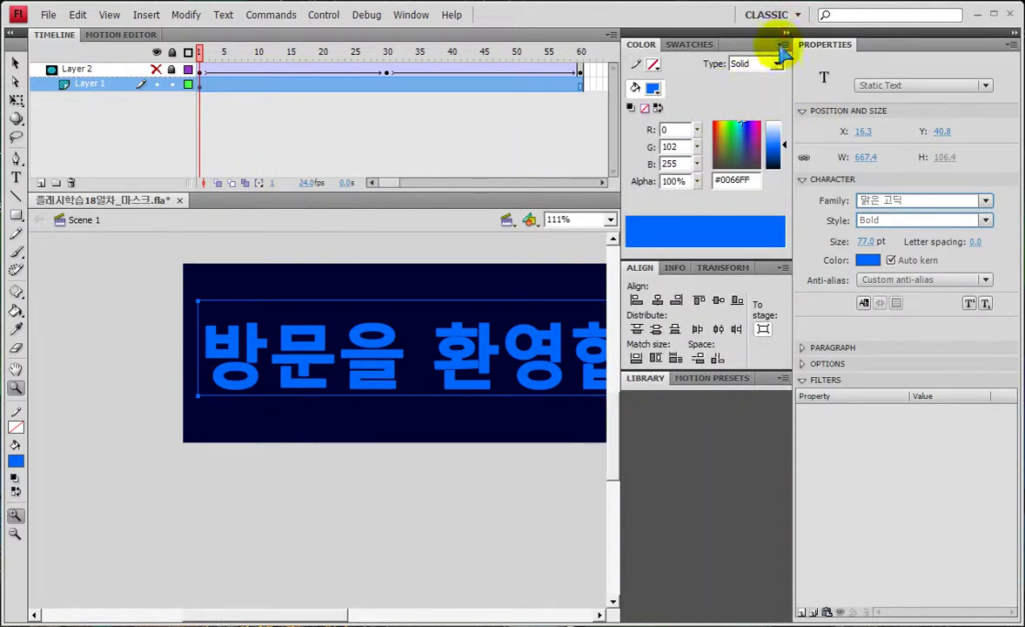
left_click(787, 14)
left_click(780, 124)
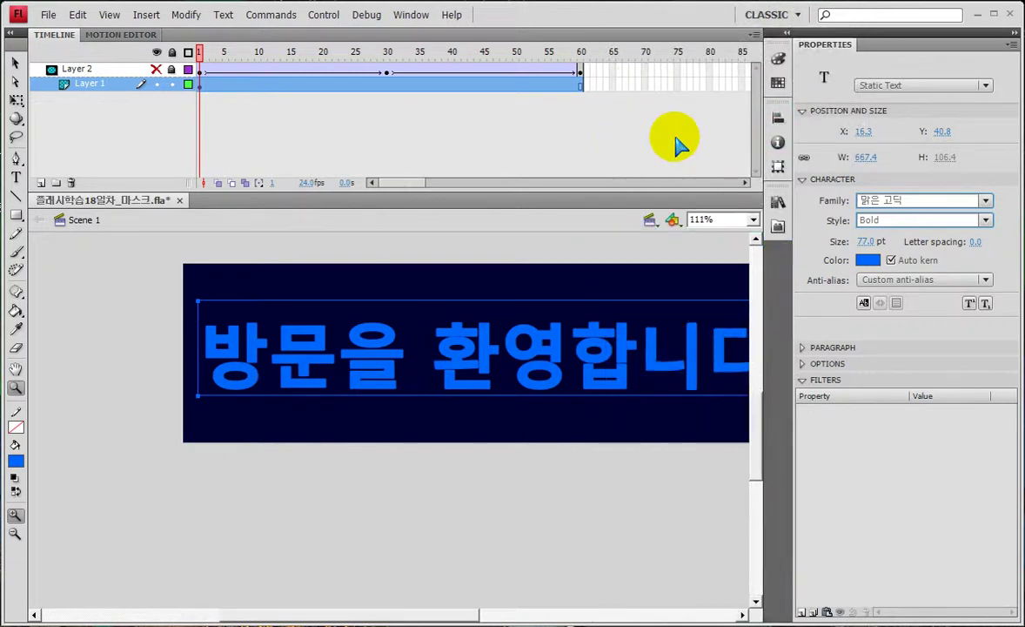
Step: Lock Layer 1, keep the mask Layer 2 hidden and insert a new layer above it
left_click(172, 83)
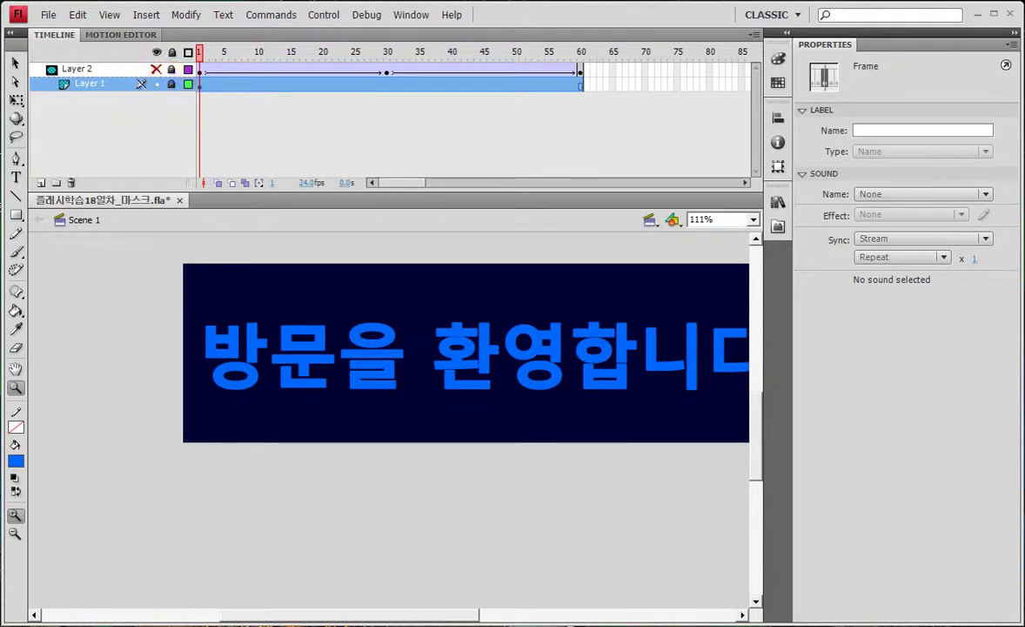
left_click(102, 74)
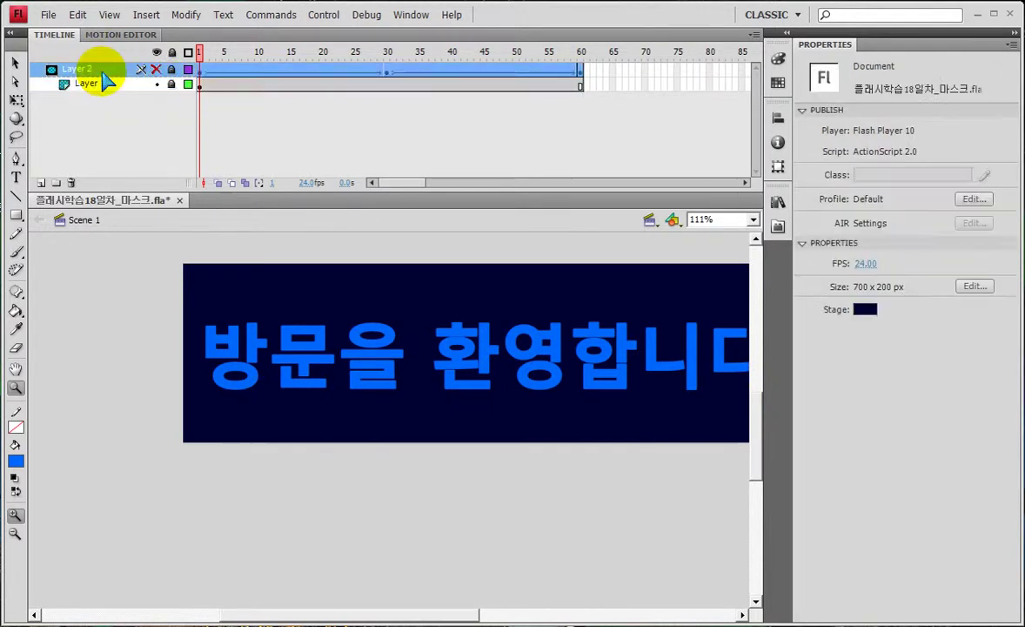
left_click(157, 69)
left_click(156, 71)
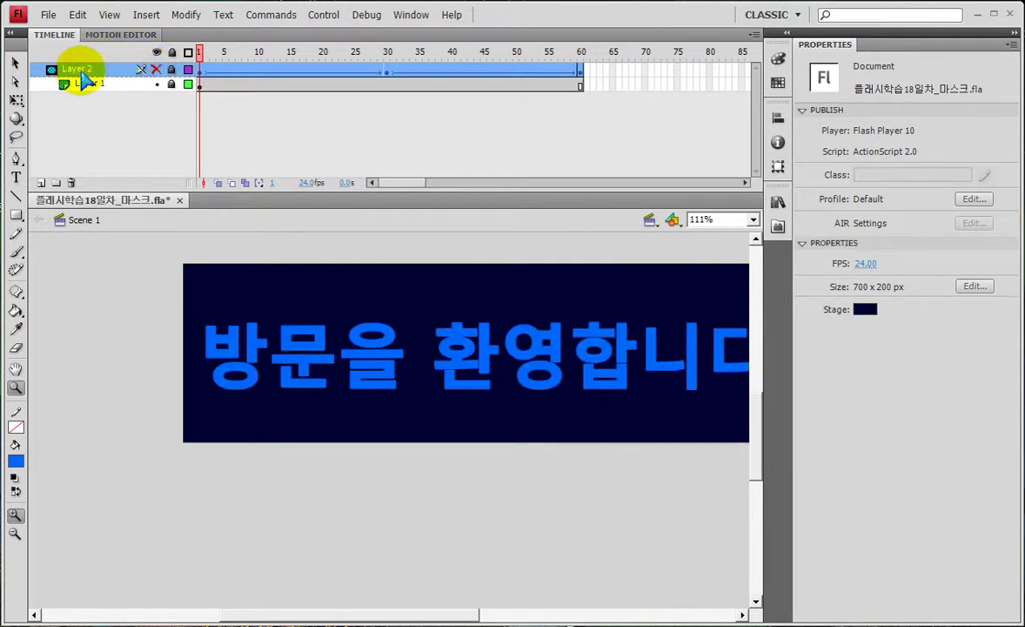
left_click(40, 183)
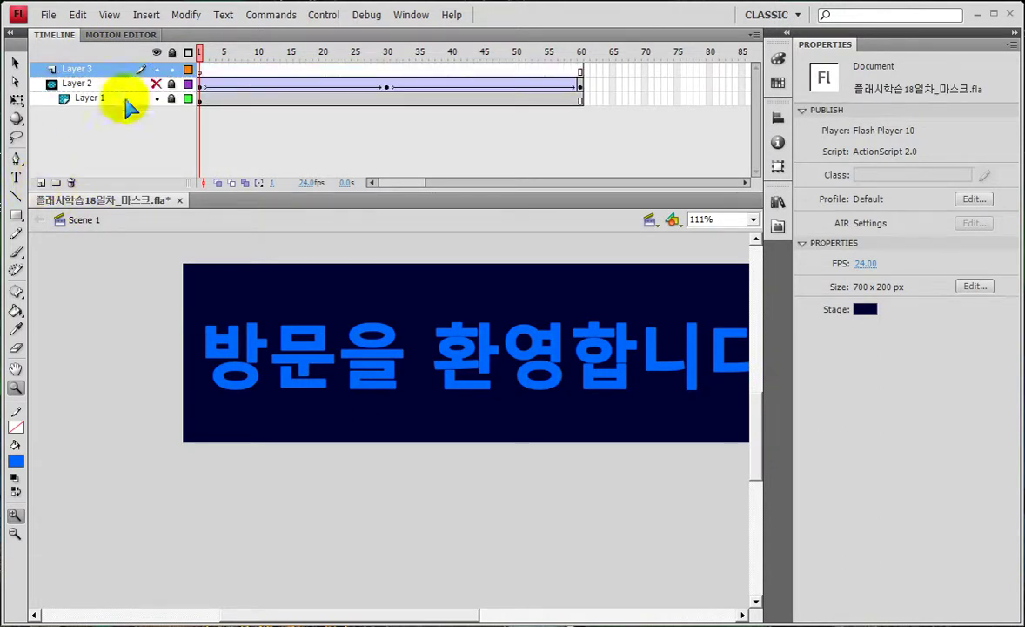
Step: Paste the copied welcome text in place at frame 1 of Layer 3
left_click(201, 70)
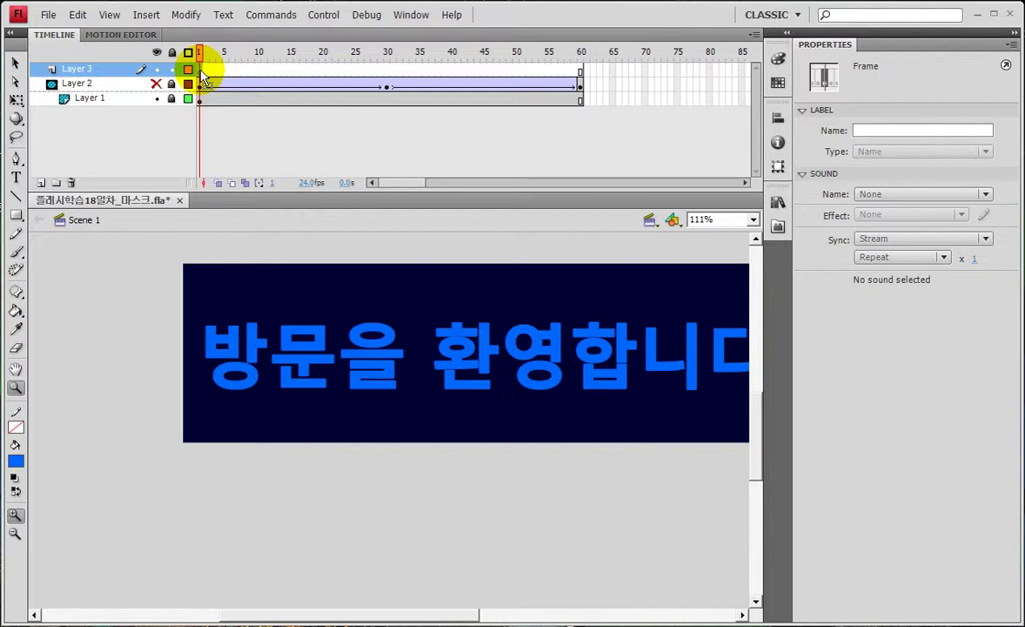
left_click(77, 15)
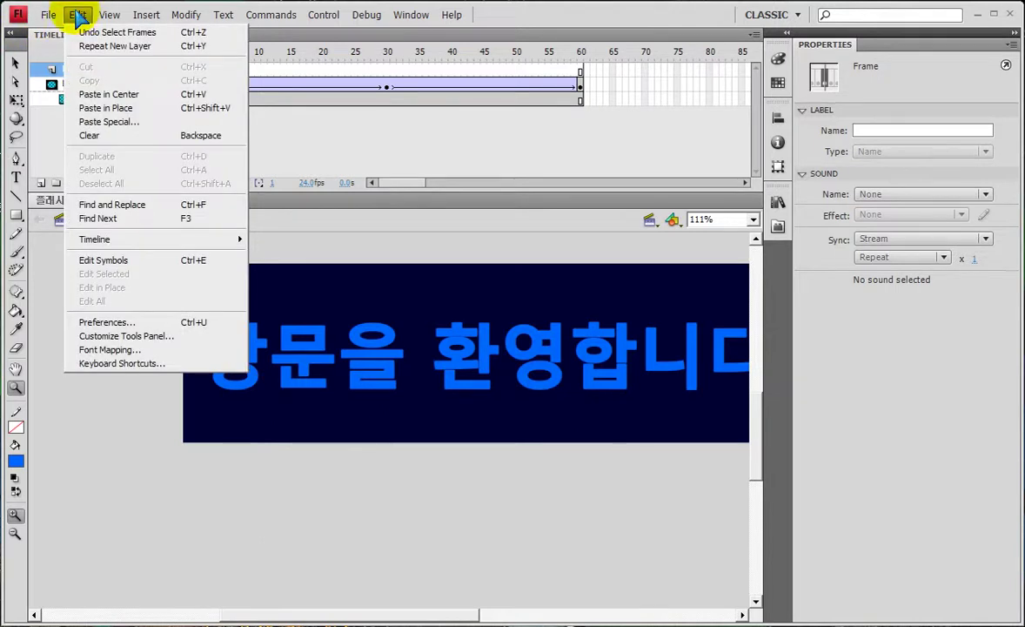
left_click(105, 108)
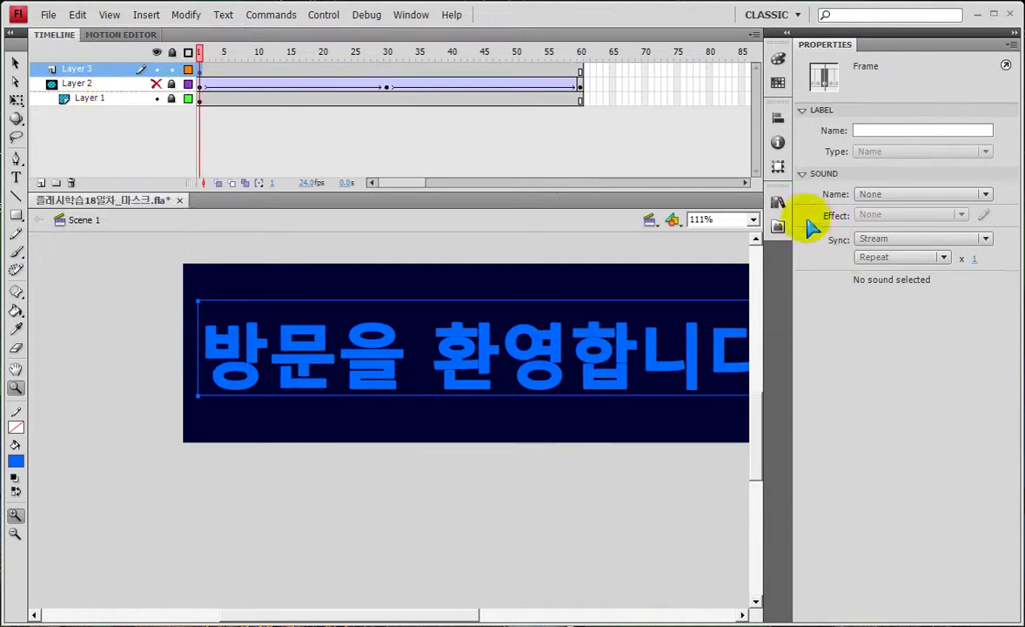
Step: Recolour the pasted welcome text on Layer 3, trying cyan first and settling on a bright turquoise
left_click(15, 62)
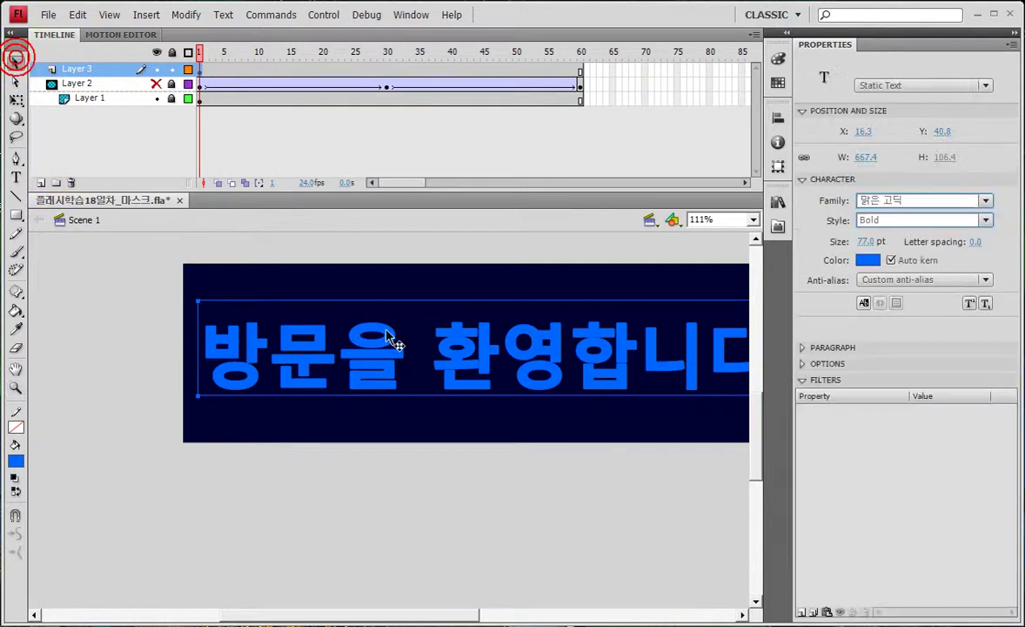
left_click(867, 259)
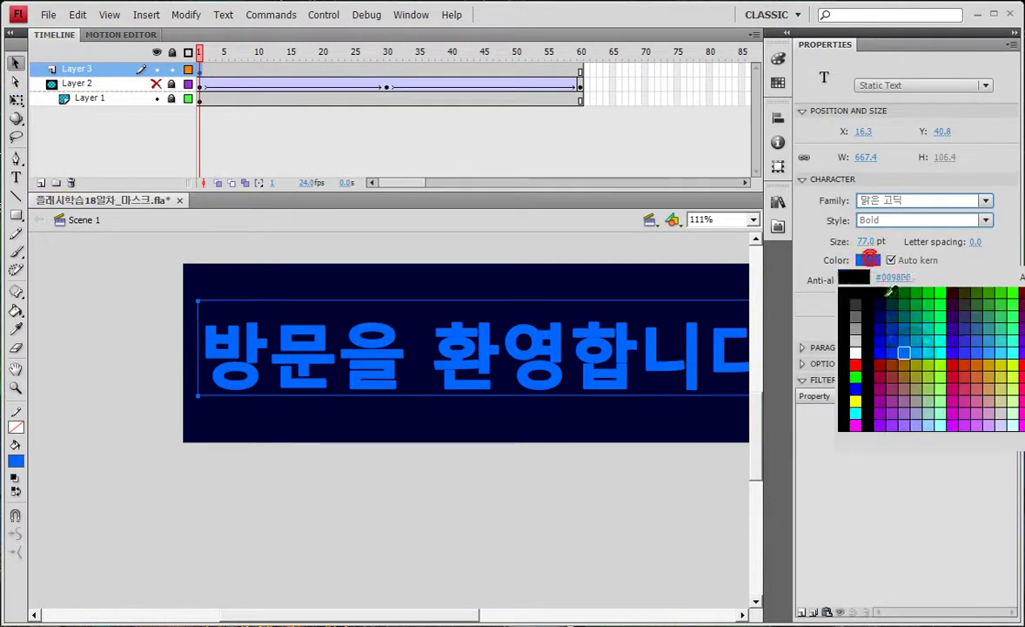
left_click(940, 353)
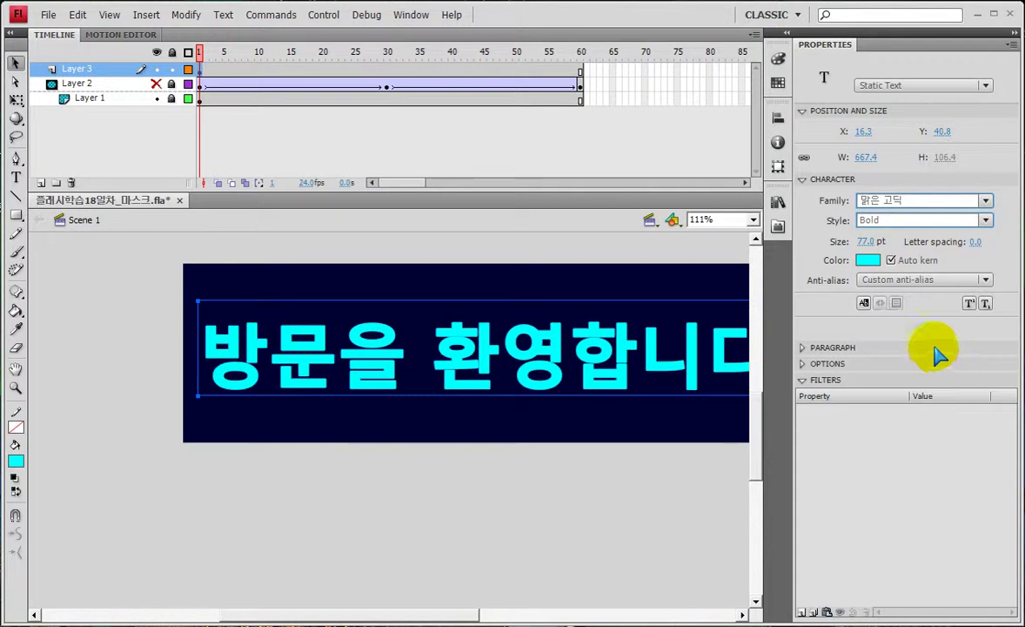
left_click(868, 259)
left_click(944, 344)
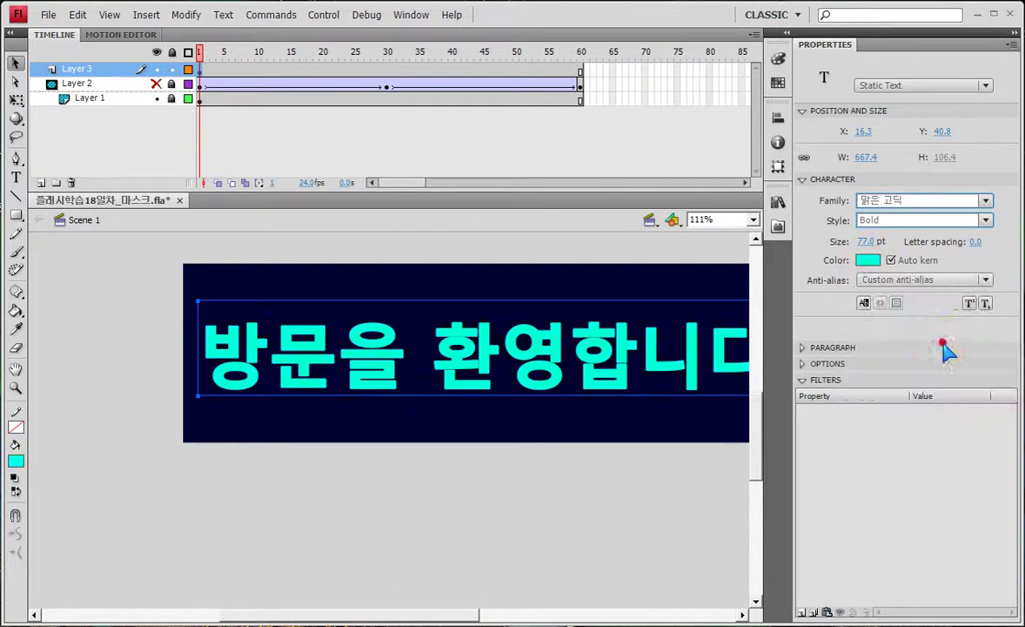
Step: Set the colour of the welcome text on Layer 3 to cyan (#00FFFF)
left_click(868, 259)
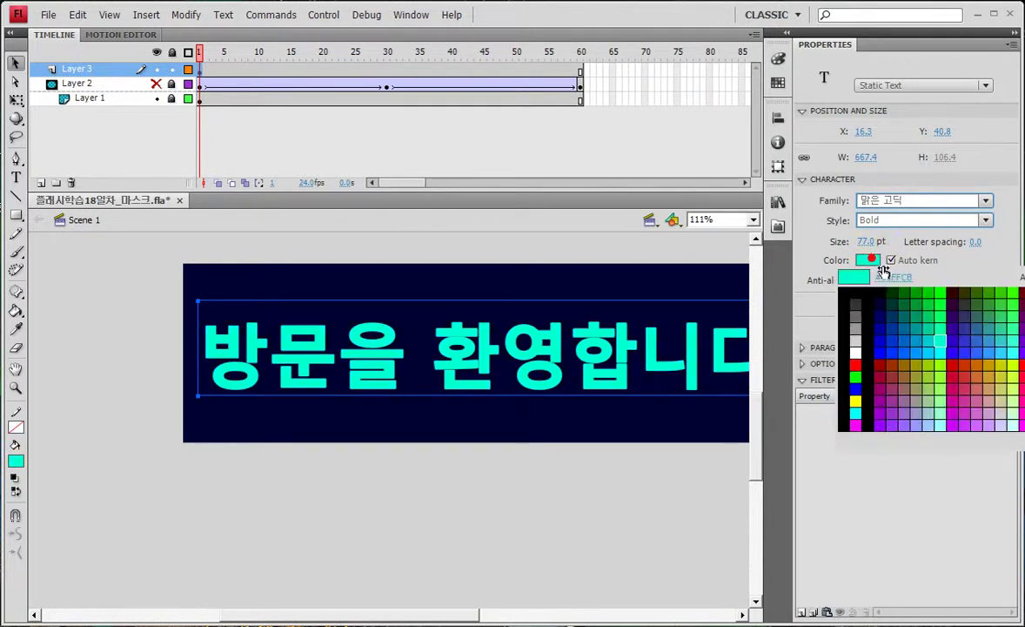
left_click(946, 355)
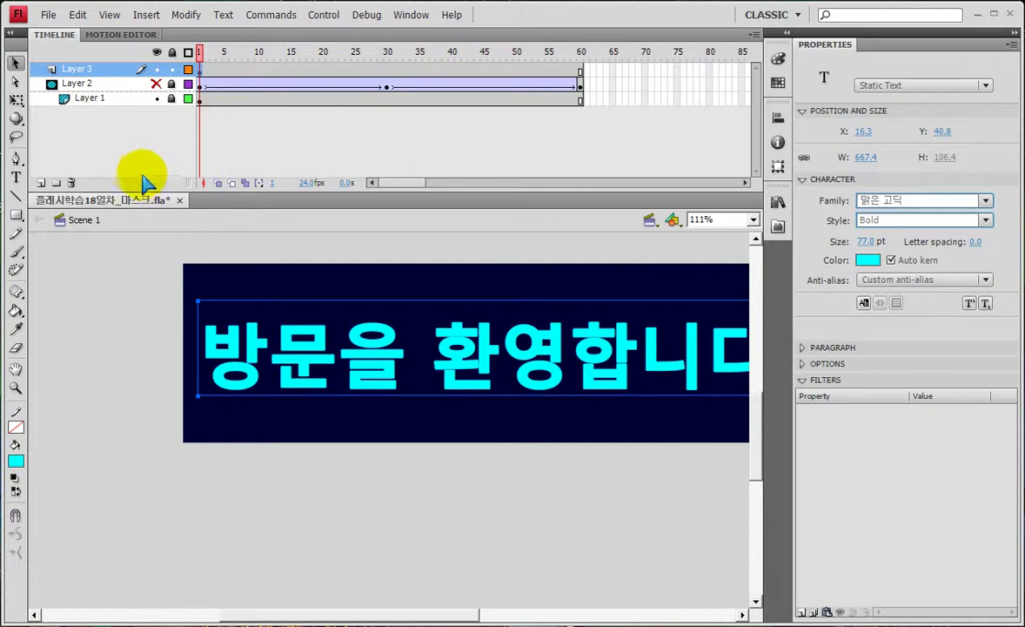
Step: Move mask Layer 2 together with its masked Layer 1 above Layer 3, and preview the movie
left_click(143, 70)
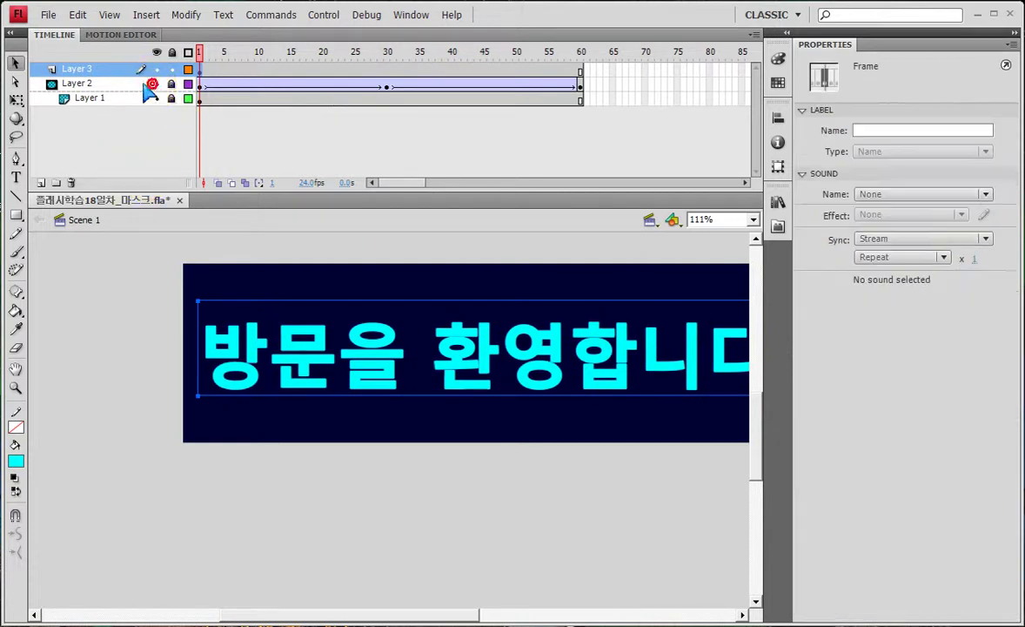
left_click(86, 82)
left_click(88, 98)
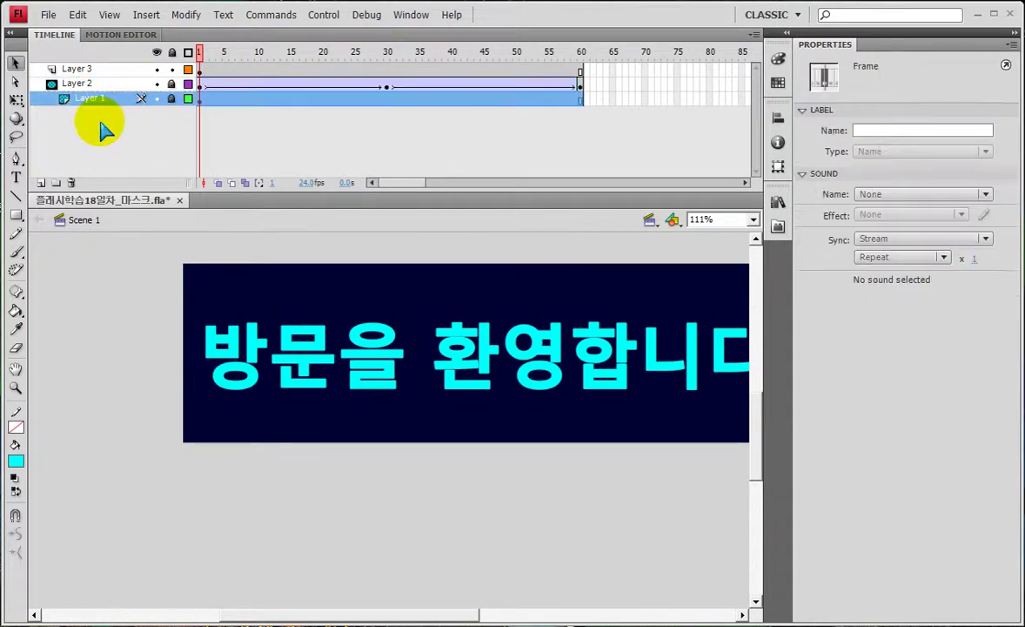
left_click_drag(92, 99, 91, 91)
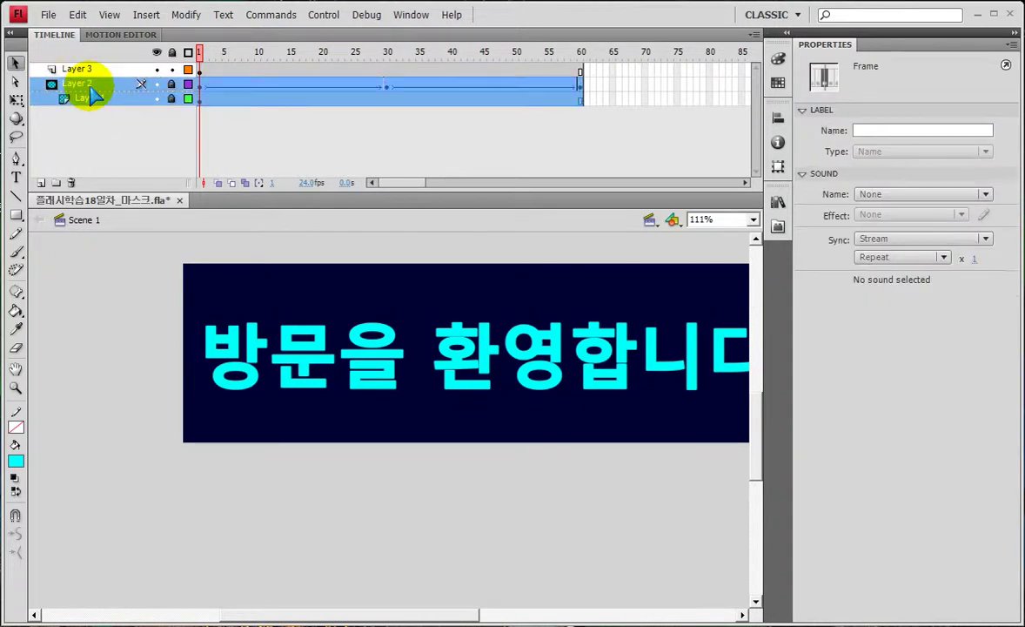
left_click_drag(90, 88, 90, 69)
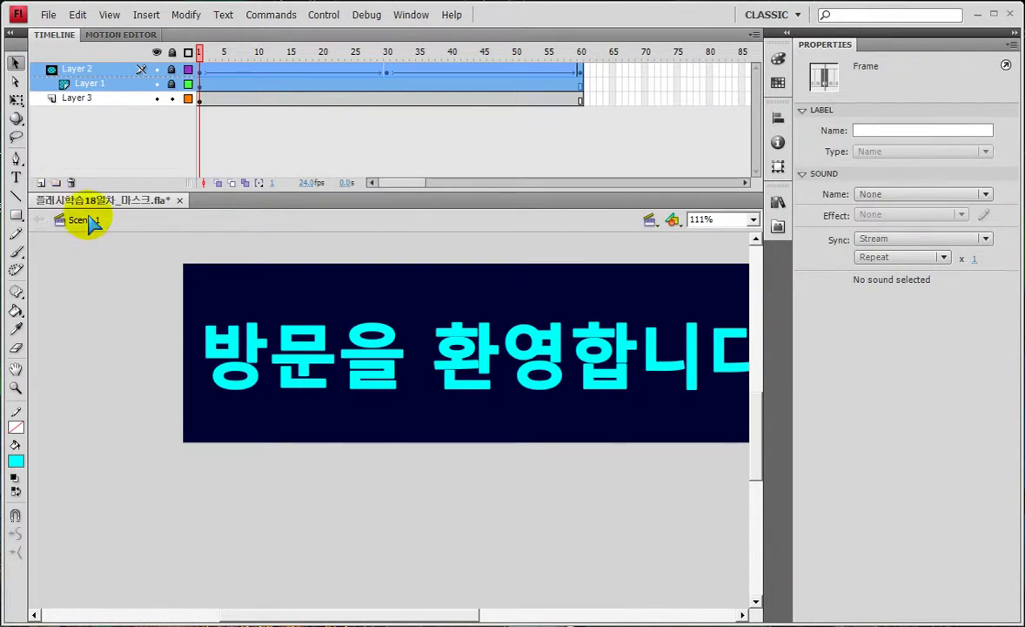
key("ctrl+Return")
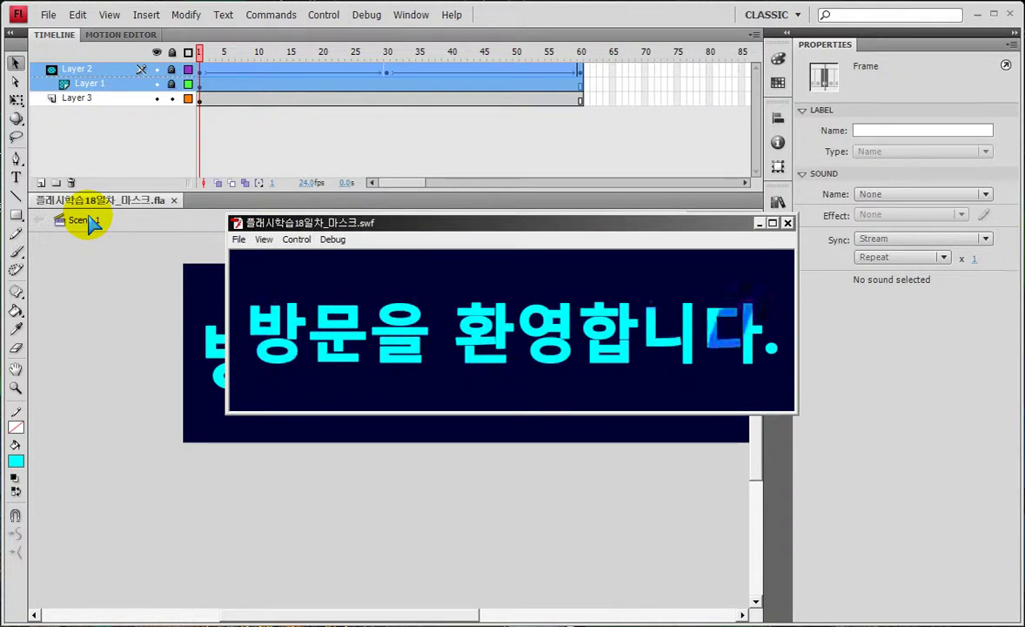
left_click(788, 223)
Step: Show only Layer 3 and recolour its welcome text to a deep, saturated blue
left_click(156, 52)
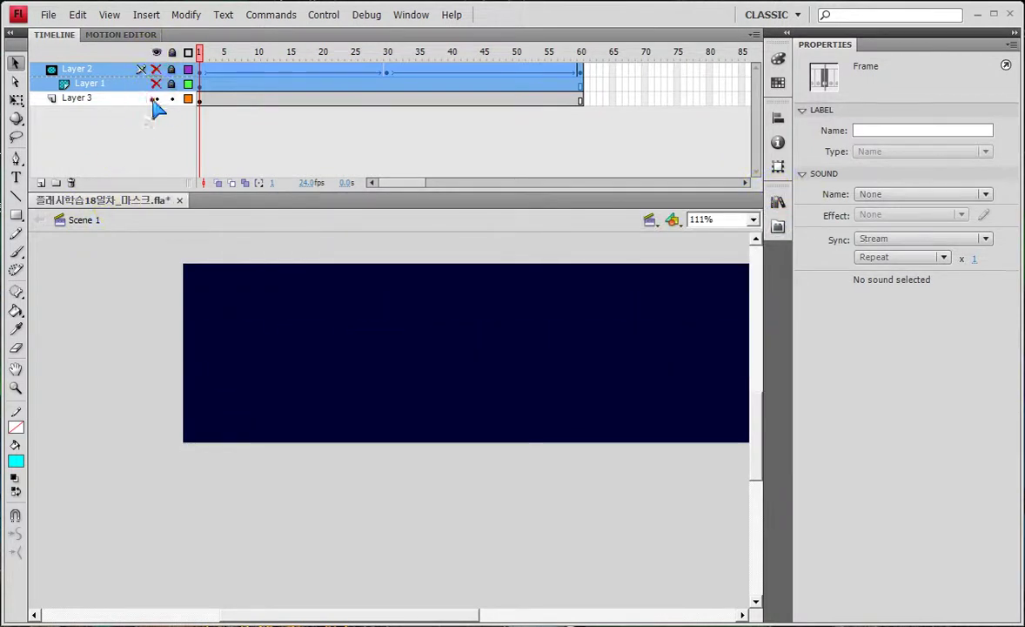
left_click(156, 98)
left_click(199, 98)
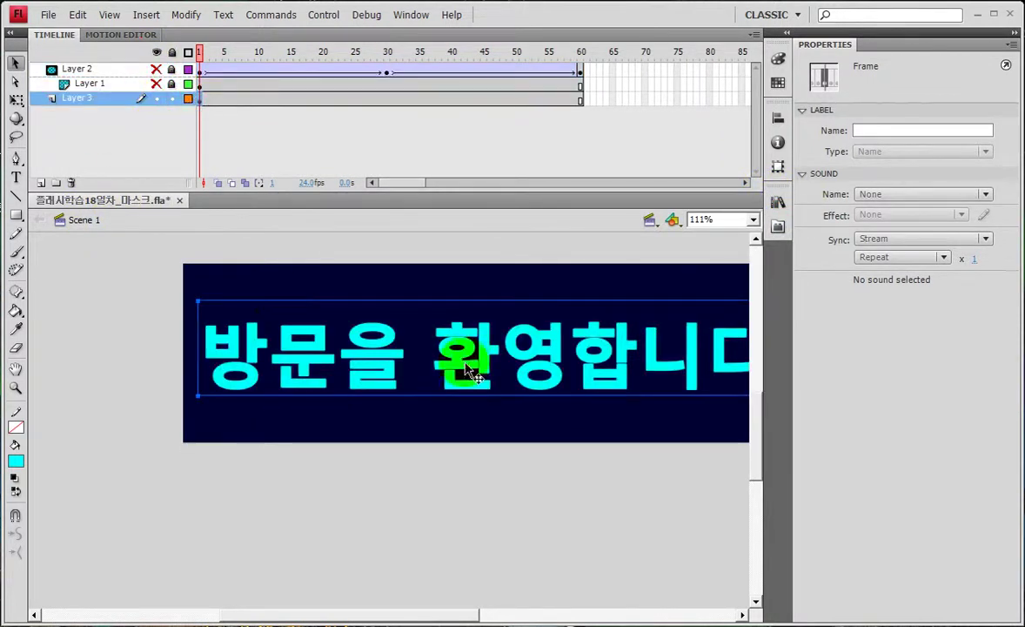
left_click(383, 365)
left_click(868, 259)
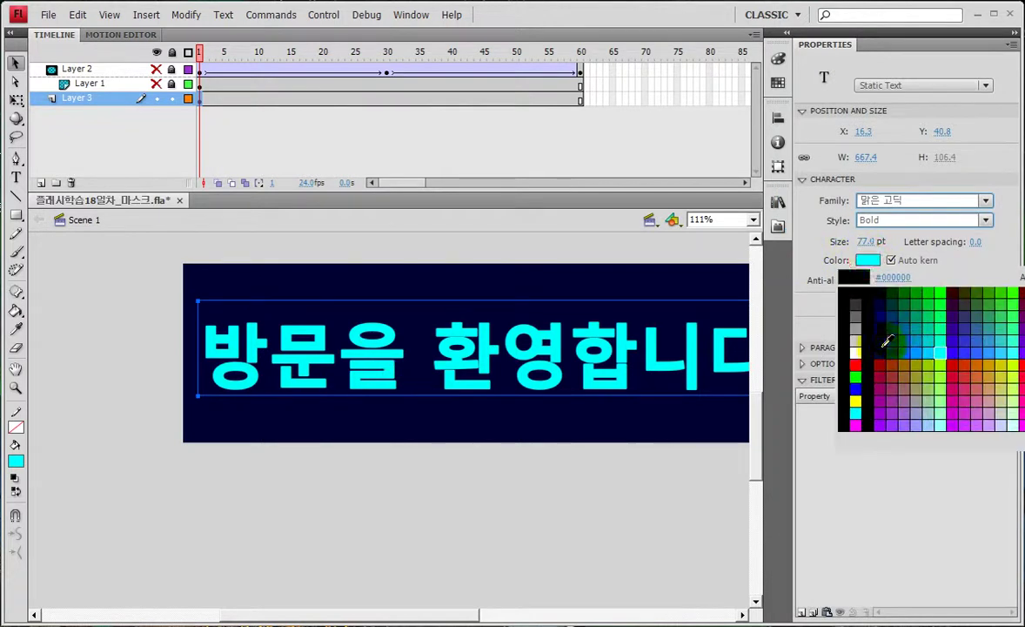
left_click(899, 333)
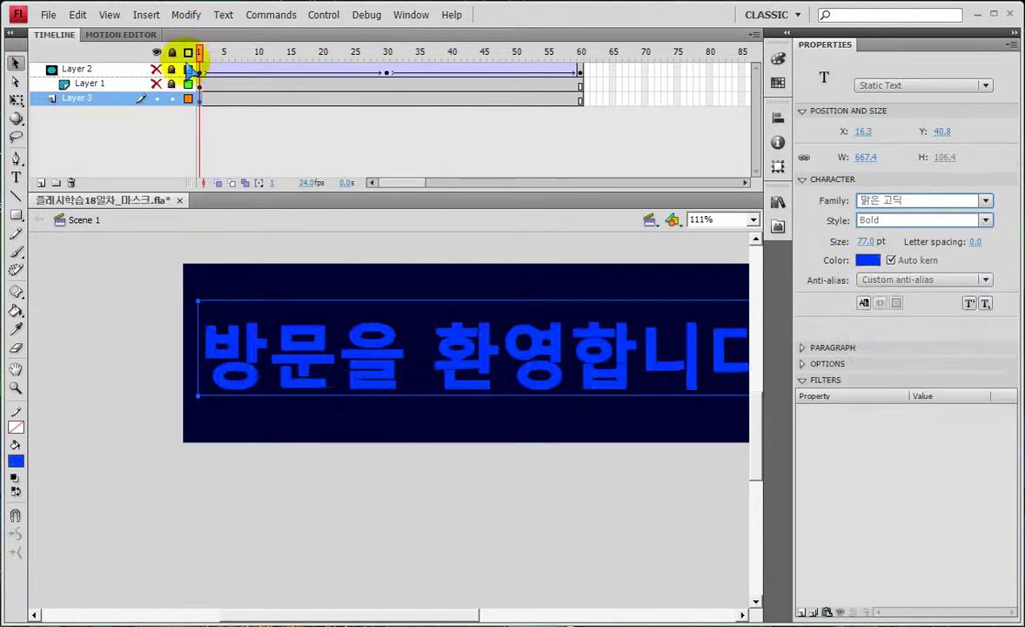
Step: With Layer 3 locked, set the welcome text on Layer 1 to cyan (#00FFFF) and preview the movie
left_click(153, 83)
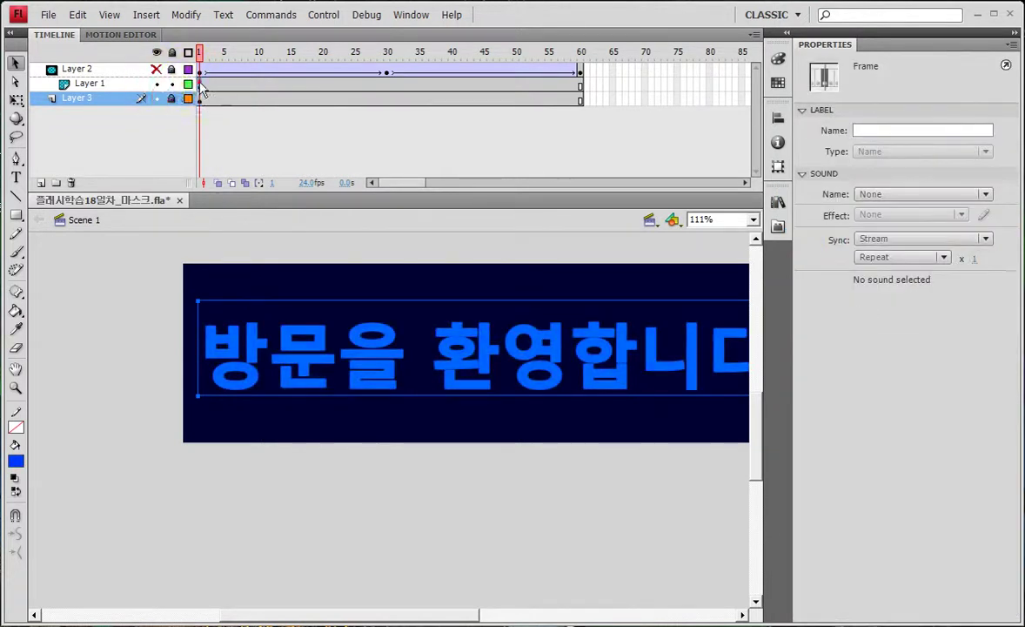
left_click(200, 83)
left_click(327, 392)
left_click(868, 259)
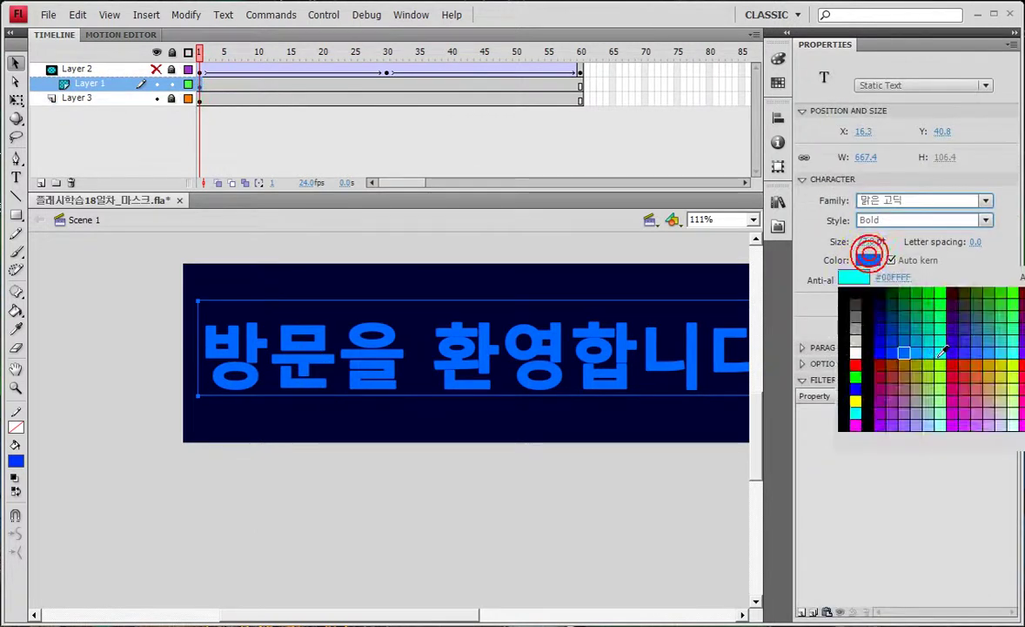
left_click(936, 356)
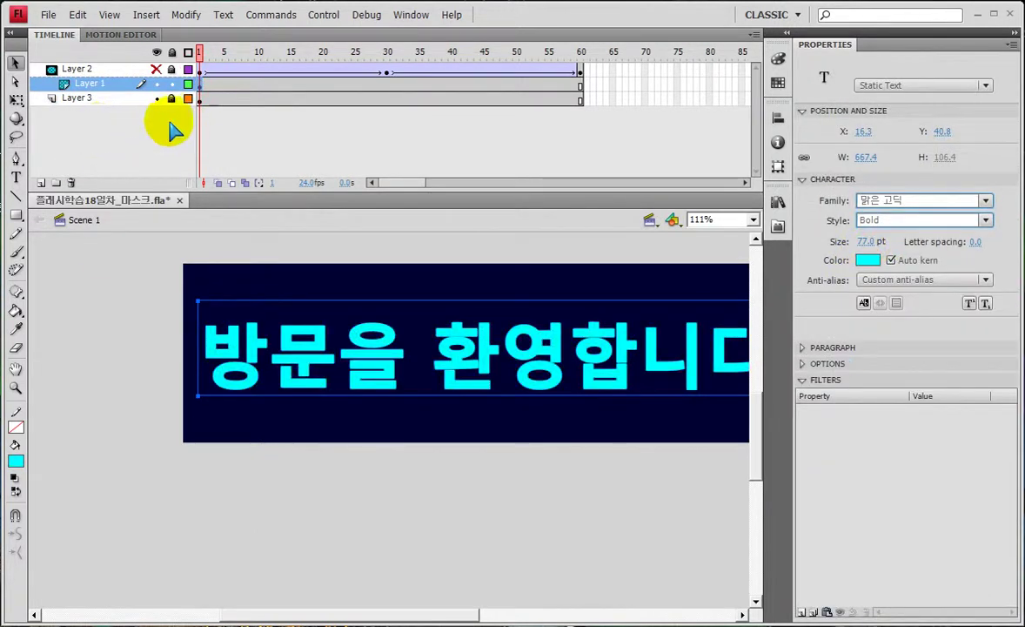
key("ctrl+Return")
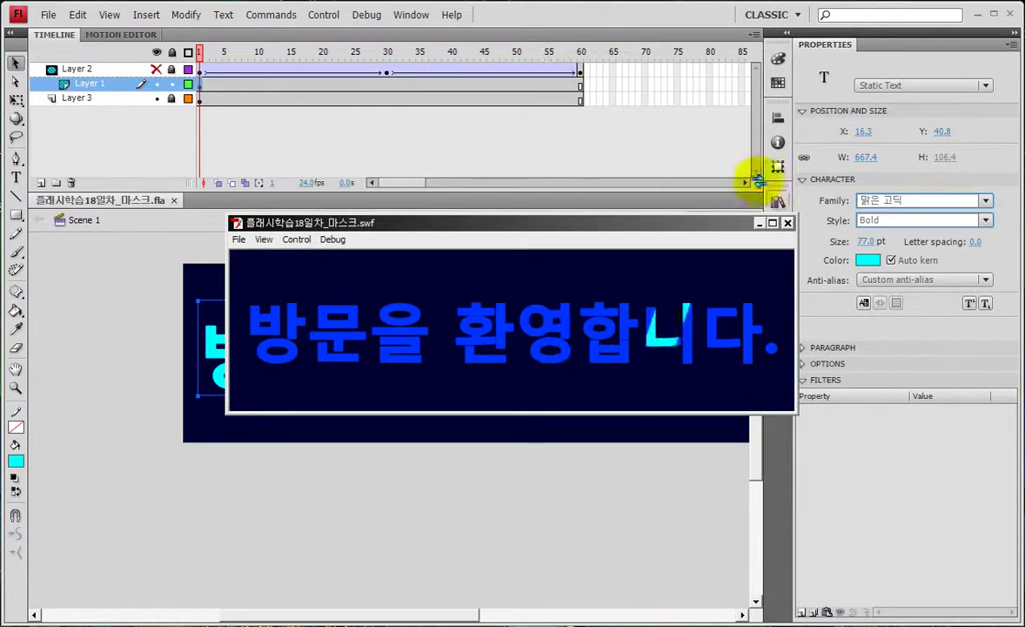
left_click(787, 222)
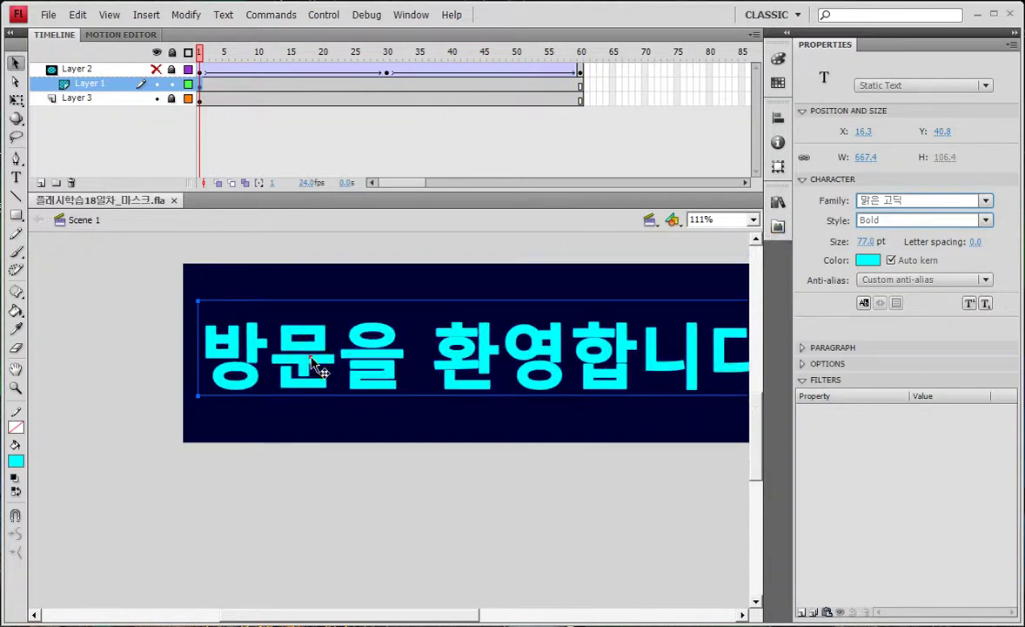
Step: Lock and hide Layer 1, unlock Layer 3 and recolour its welcome text to a lighter sky blue
left_click(156, 83)
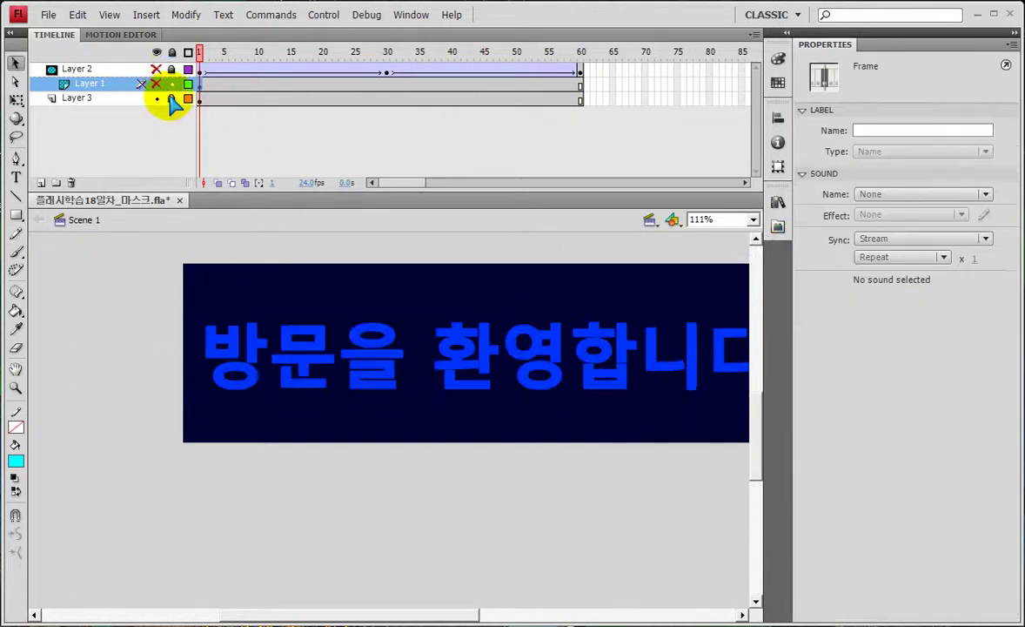
left_click(155, 83)
left_click(201, 98)
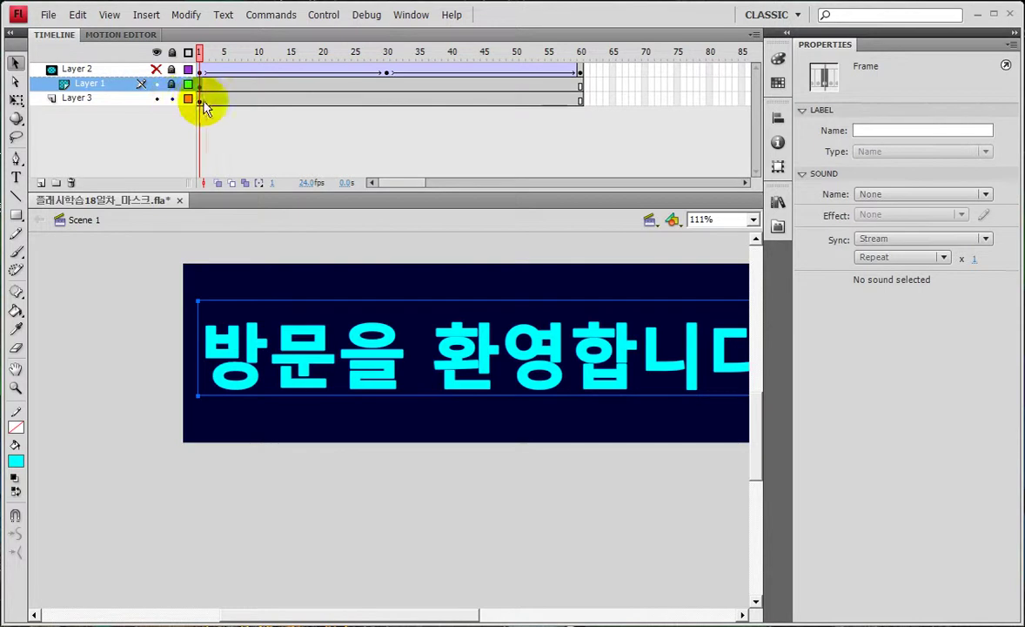
left_click_drag(156, 83, 156, 98)
left_click(157, 99)
left_click(287, 359)
left_click(867, 259)
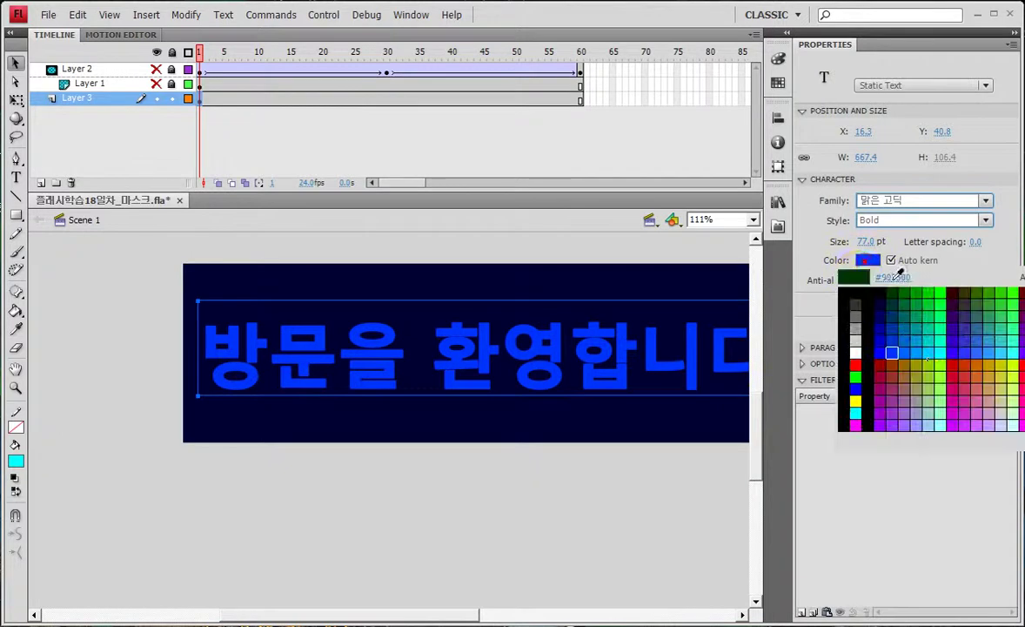
left_click(916, 352)
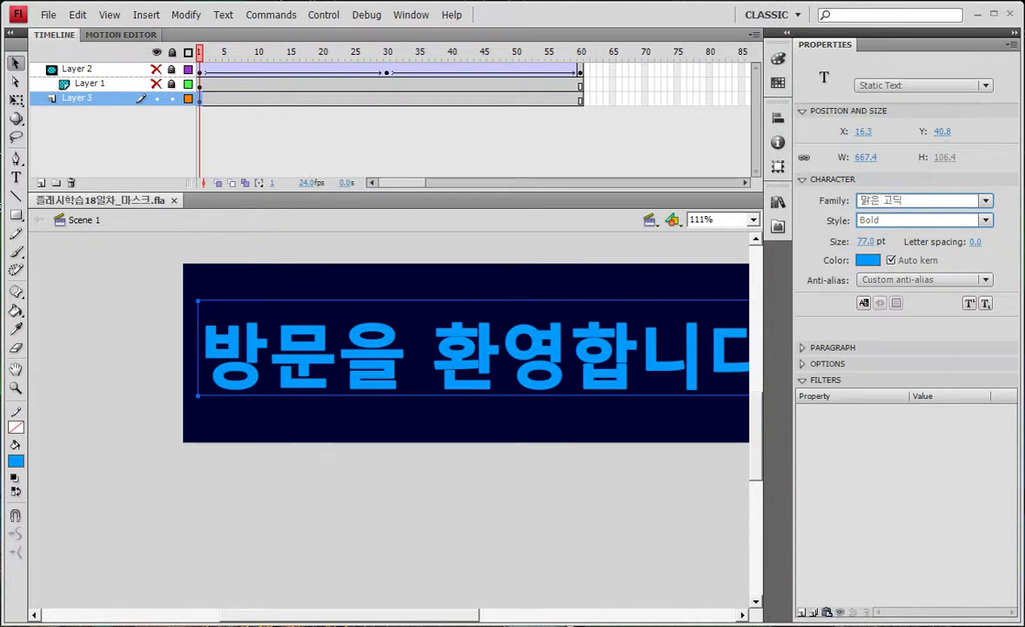
Step: Show Layer 1 with Layer 3 hidden, and preview the movie to check the new colour combination
left_click(164, 84)
left_click(156, 84)
left_click(172, 83)
left_click(157, 98)
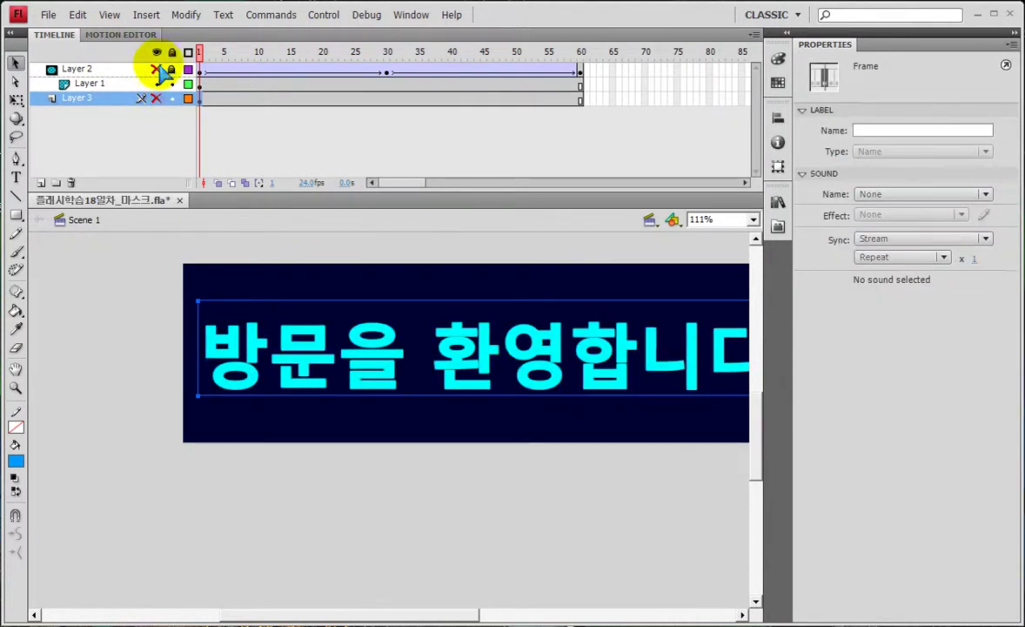
key("ctrl+Return")
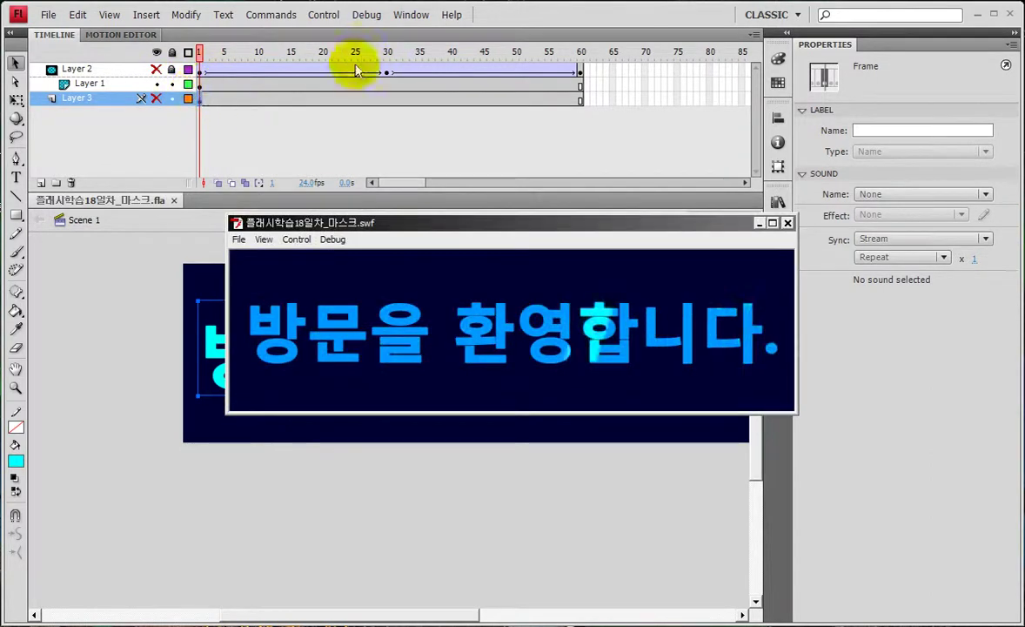
left_click(788, 223)
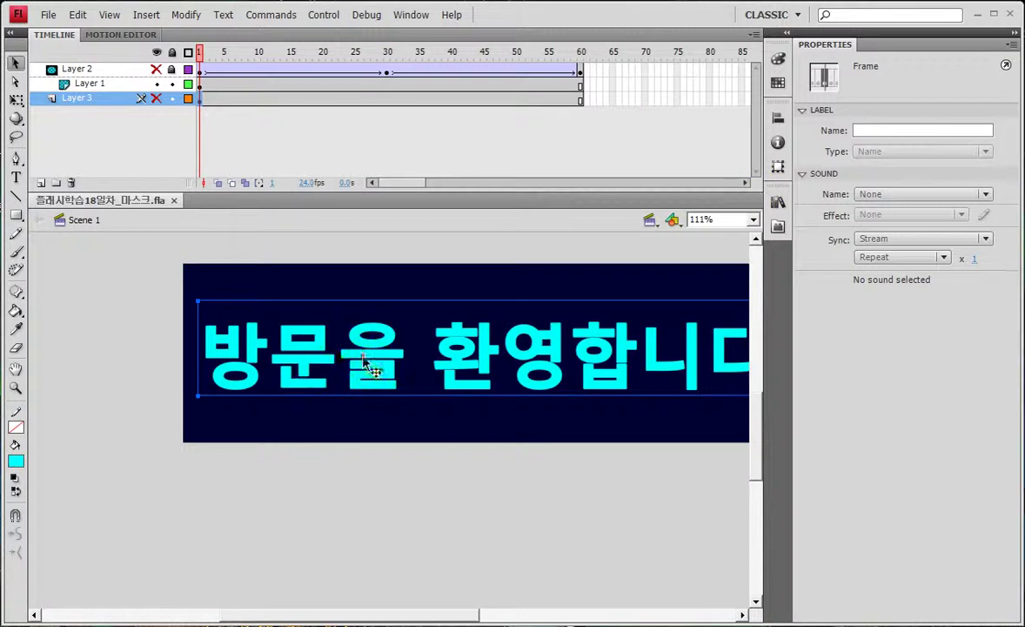
Step: Hide Layer 1, show Layer 3 and select its welcome text to check the base colour
left_click(88, 83)
left_click(157, 84)
left_click(156, 98)
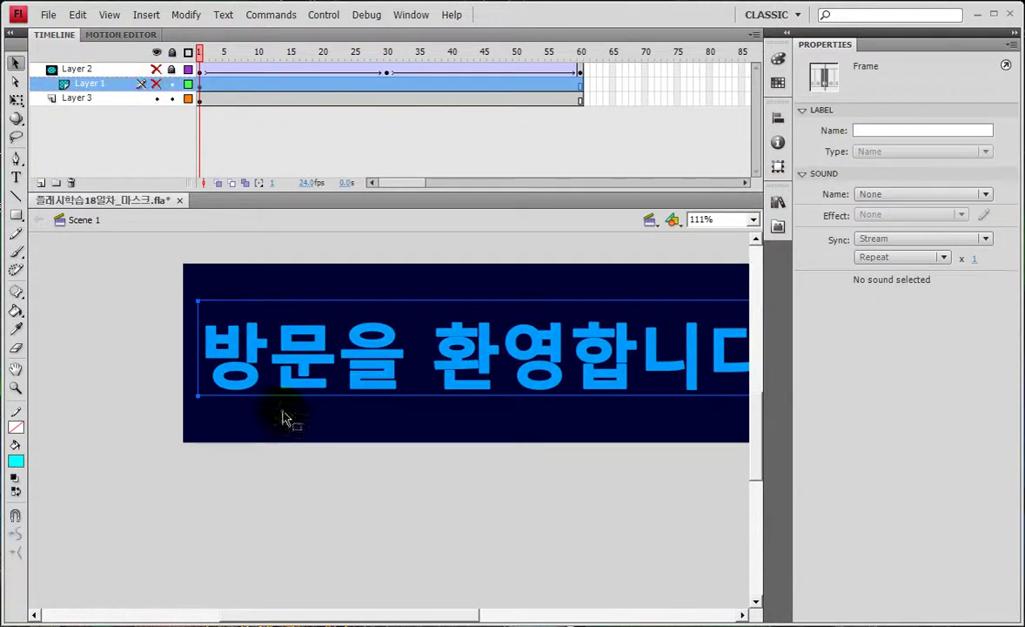
left_click(292, 367)
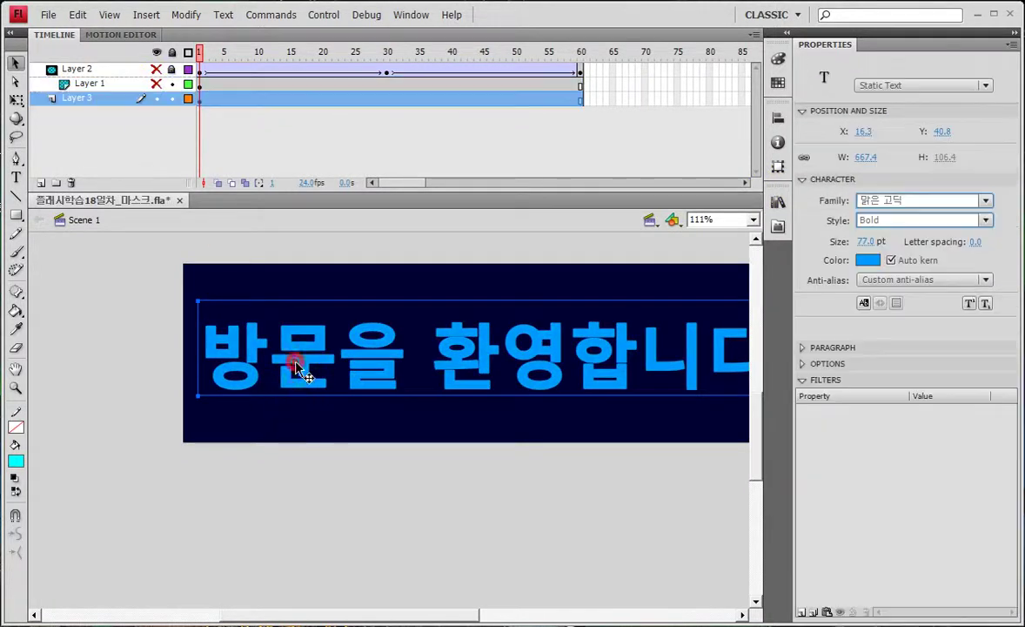
Step: Show Layer 1, lock Layer 3 and reapply cyan (#00FFFF) to the welcome text on Layer 1
left_click(157, 83)
left_click(171, 98)
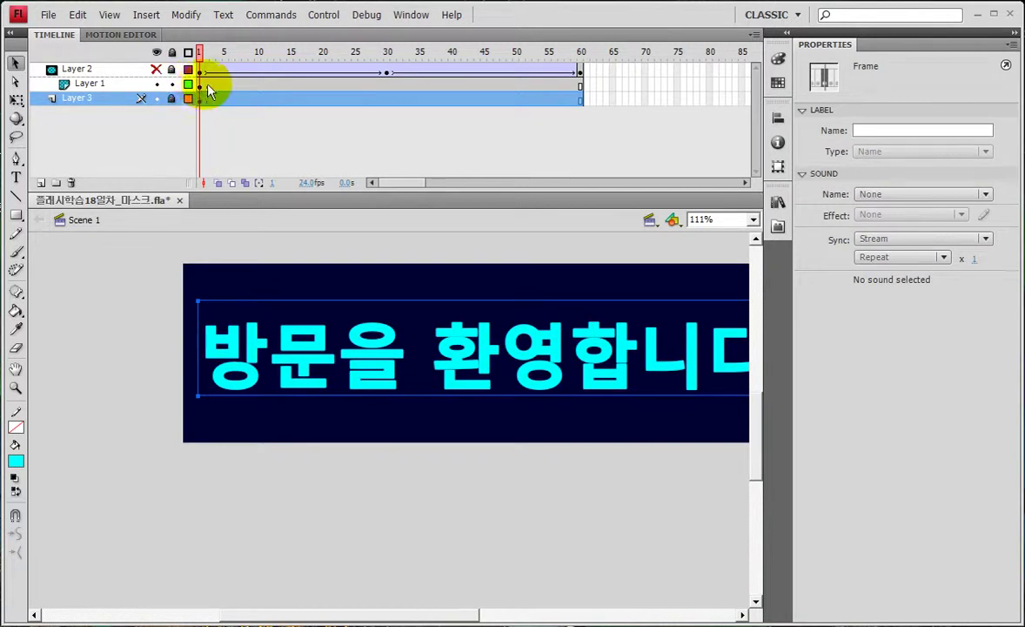
left_click(201, 85)
left_click(370, 366)
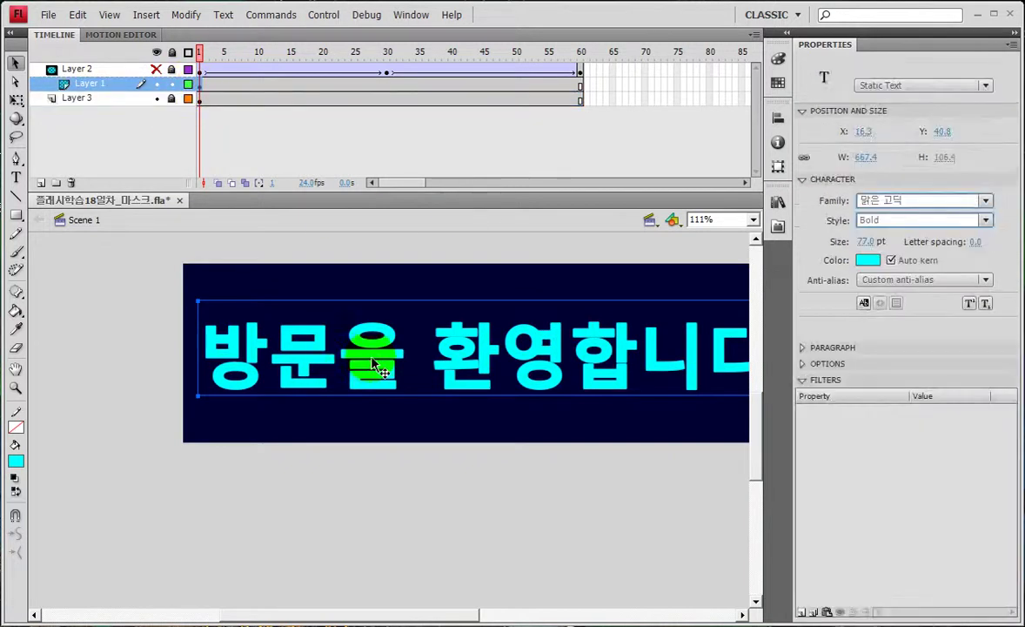
left_click(869, 260)
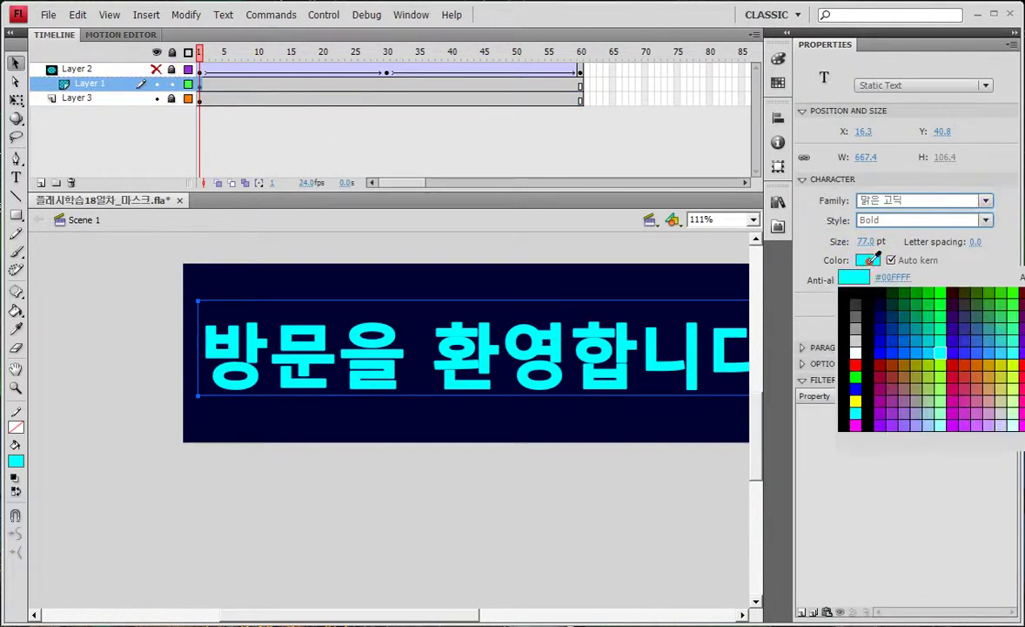
left_click(942, 361)
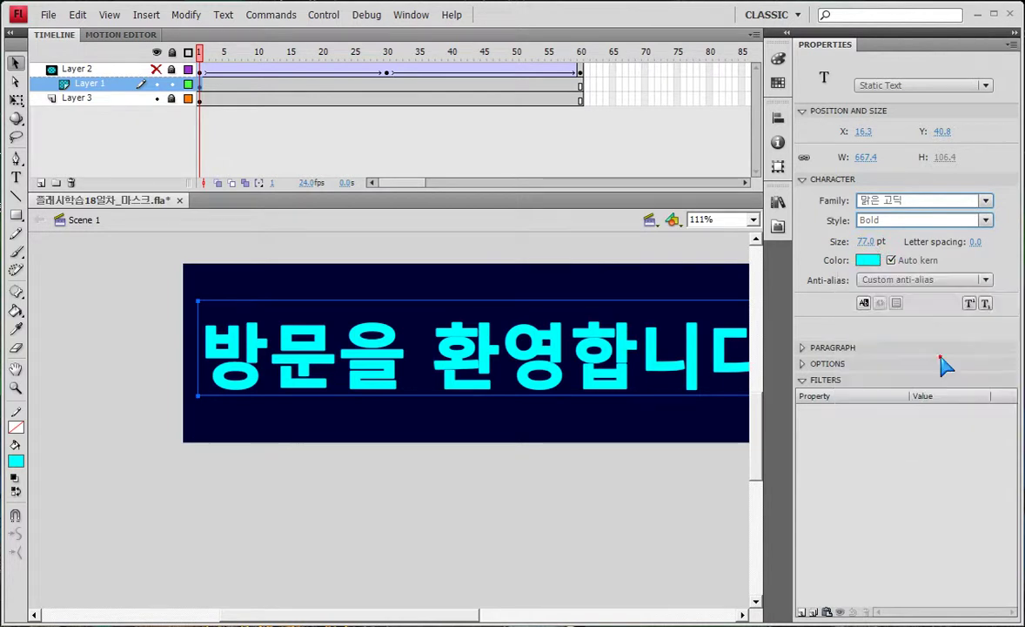
Step: Lock Layer 1 and show only Layer 3, enlarging the start of the welcome text
left_click(15, 388)
left_click_drag(183, 281, 366, 435)
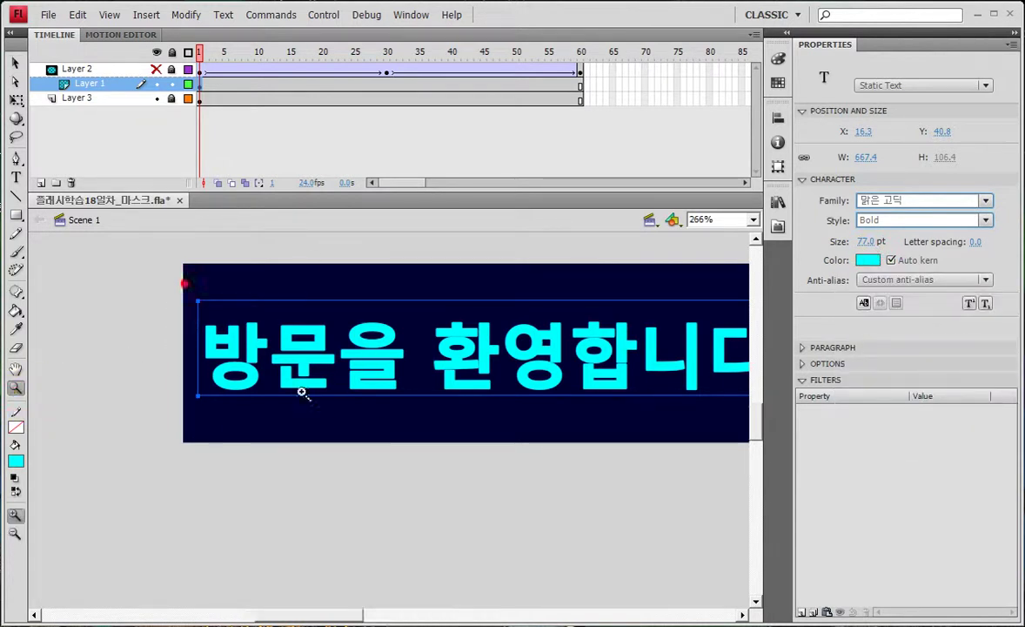
left_click(157, 84)
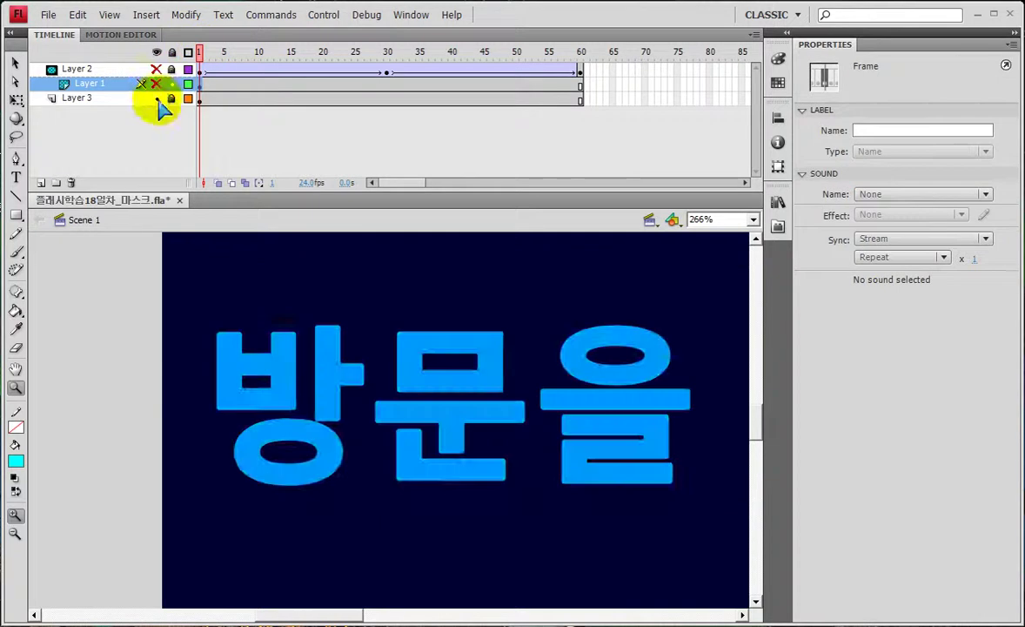
left_click(155, 51)
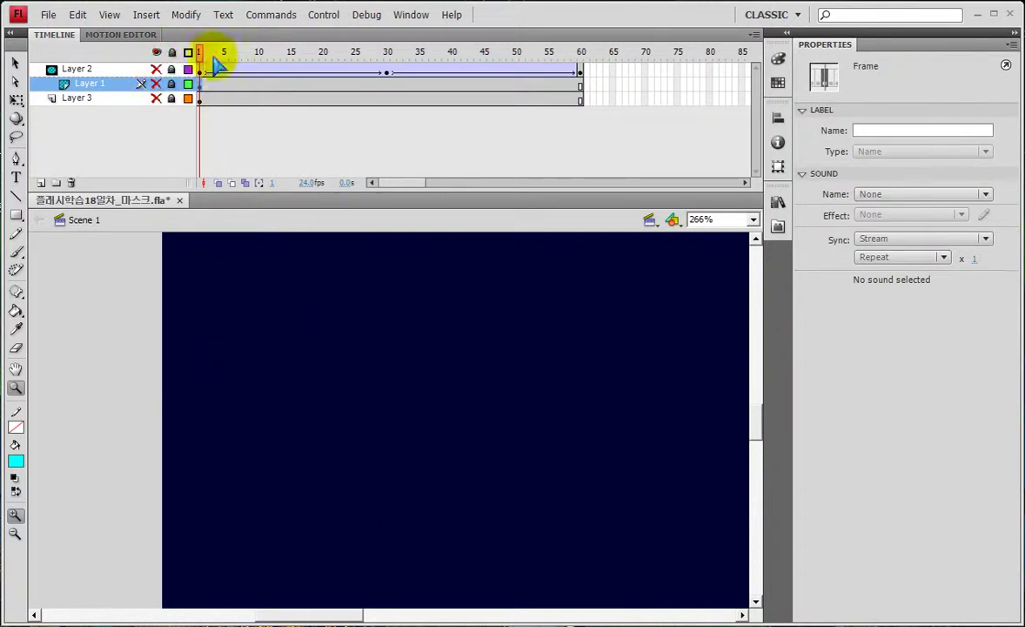
left_click(156, 97)
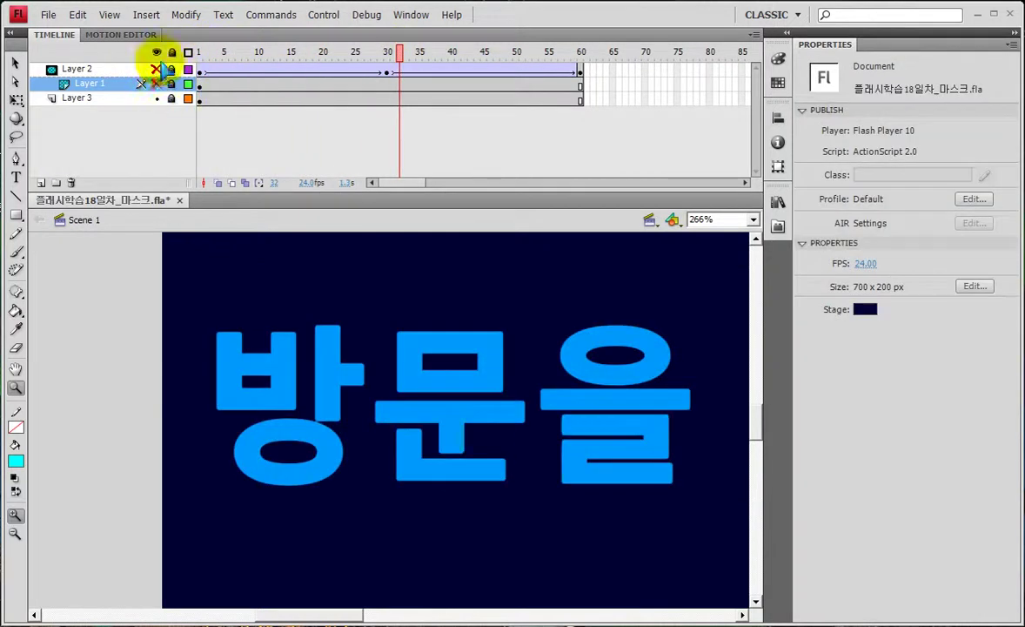
Step: Show Layers 1 and 2, scrub the playhead to frame 15 to examine the moving colour reveal, and preview the movie
left_click(157, 69)
mouse_move(298, 56)
left_mouse_down()
mouse_move(360, 54)
mouse_move(306, 56)
left_mouse_up()
left_click_drag(514, 363, 228, 359)
left_click(304, 48)
left_click_drag(354, 57, 293, 70)
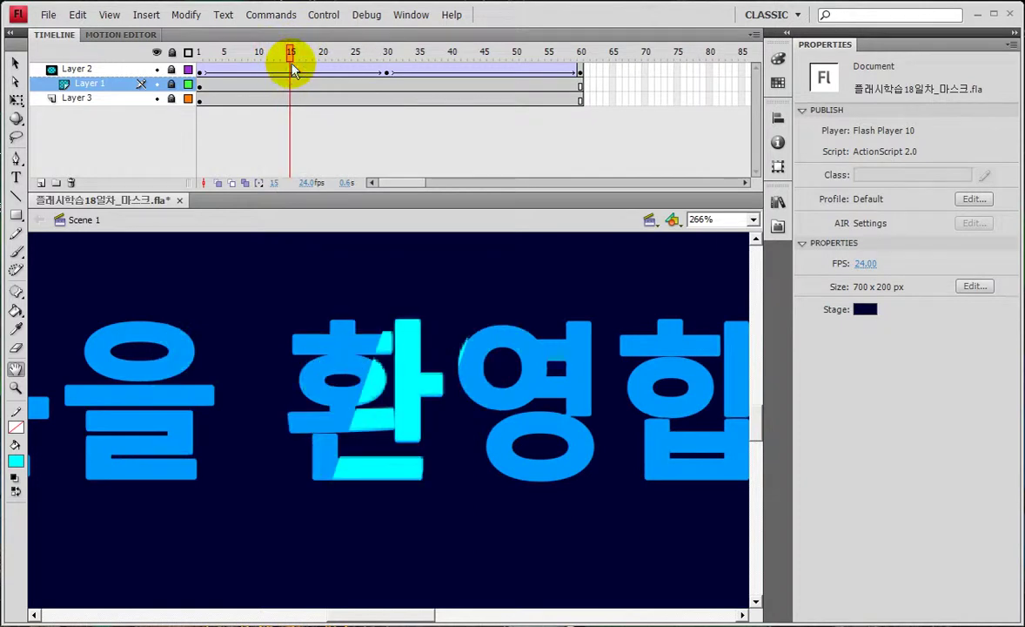
key("ctrl+Return")
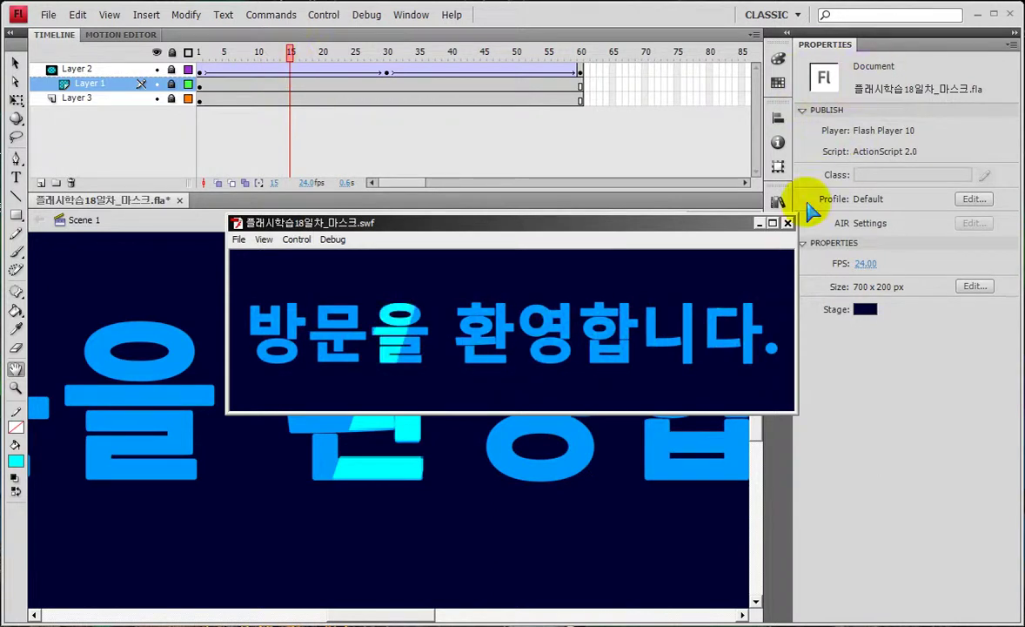
Step: Close the preview, hide Layers 1 and 2, fit the stage in view, and unlock Layer 3 to select its welcome text
left_click(788, 225)
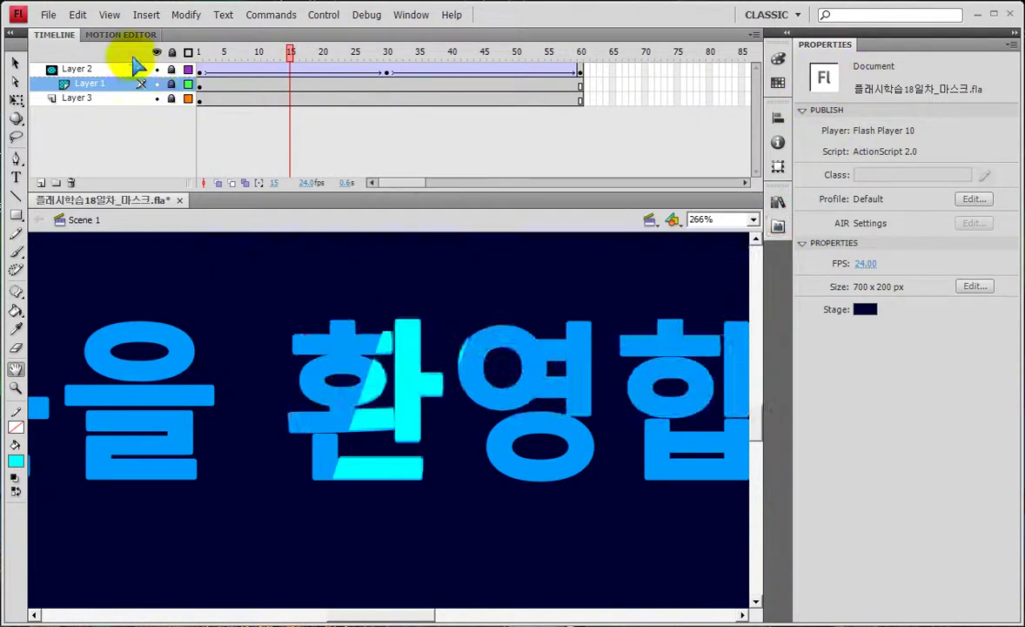
left_click_drag(155, 69, 156, 84)
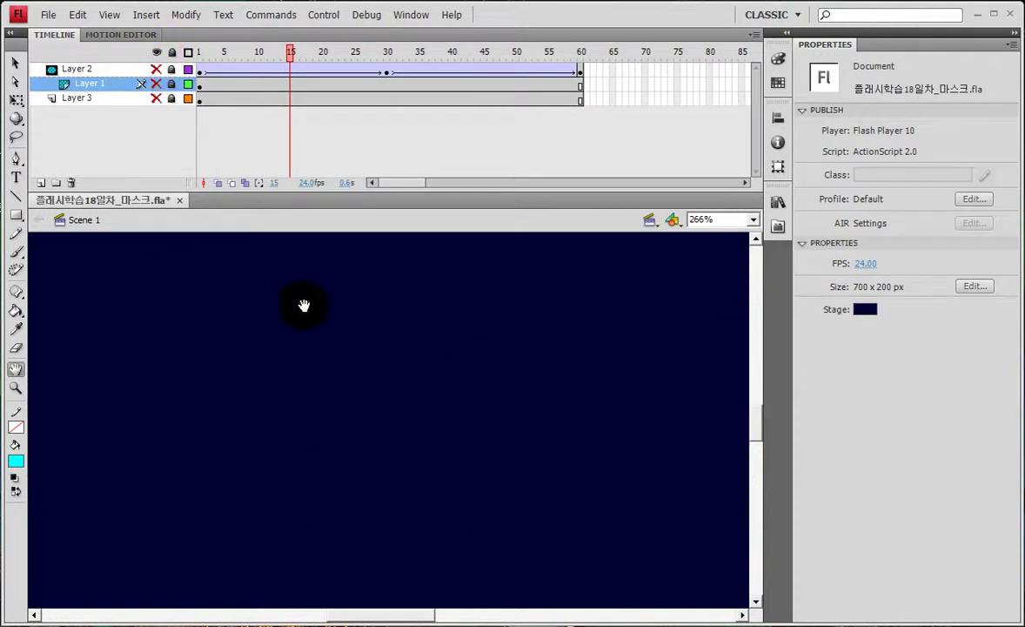
double_click(15, 369)
left_click(15, 63)
left_click(156, 98)
left_click(171, 98)
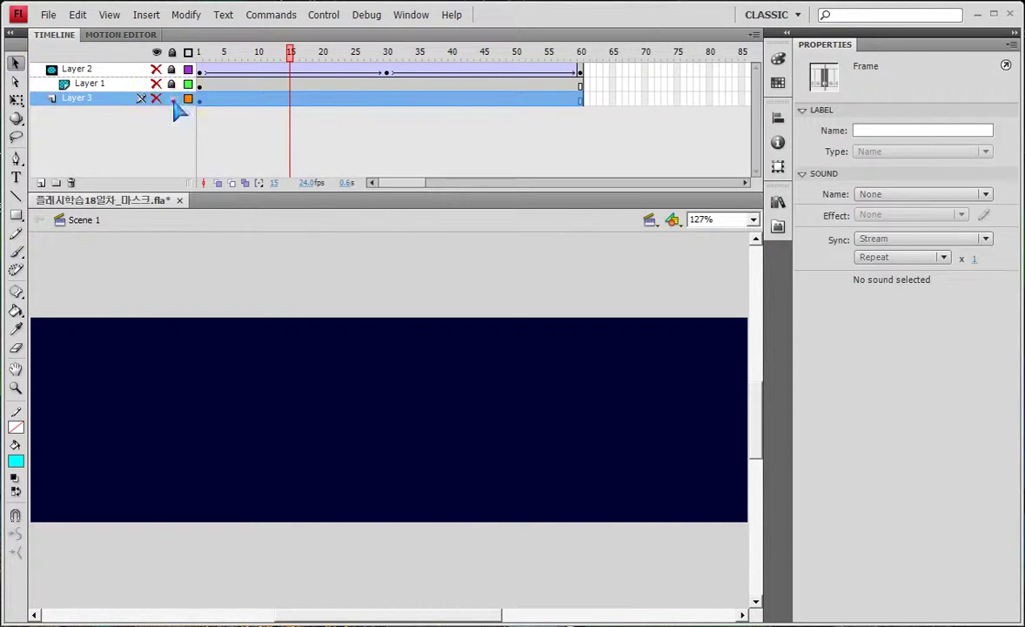
left_click(273, 420)
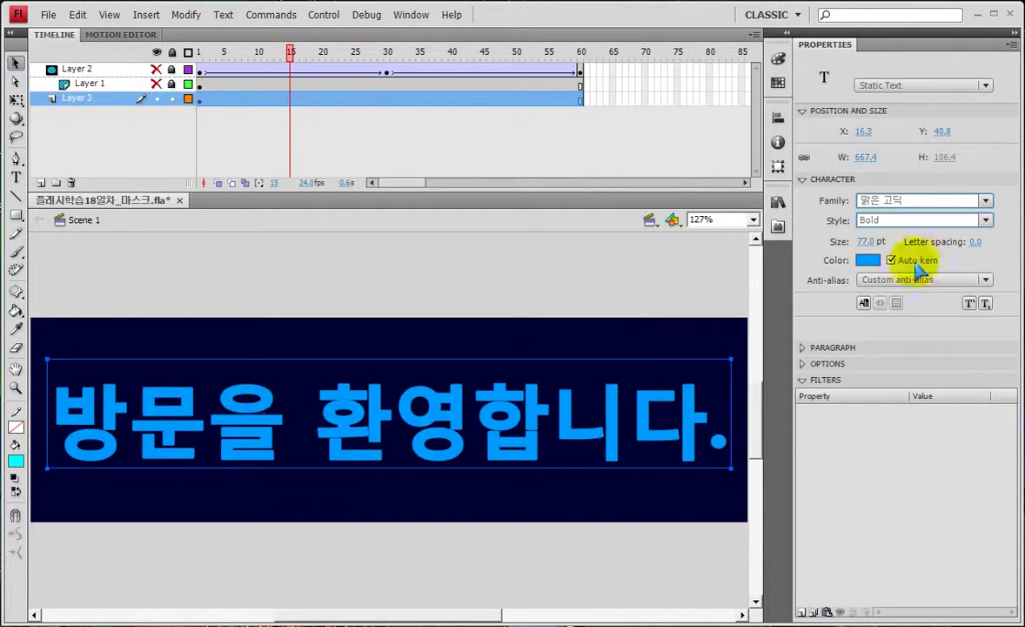
Step: Recolour the Layer 3 welcome text to a medium blue and preview the movie
left_click(868, 259)
left_click(909, 336)
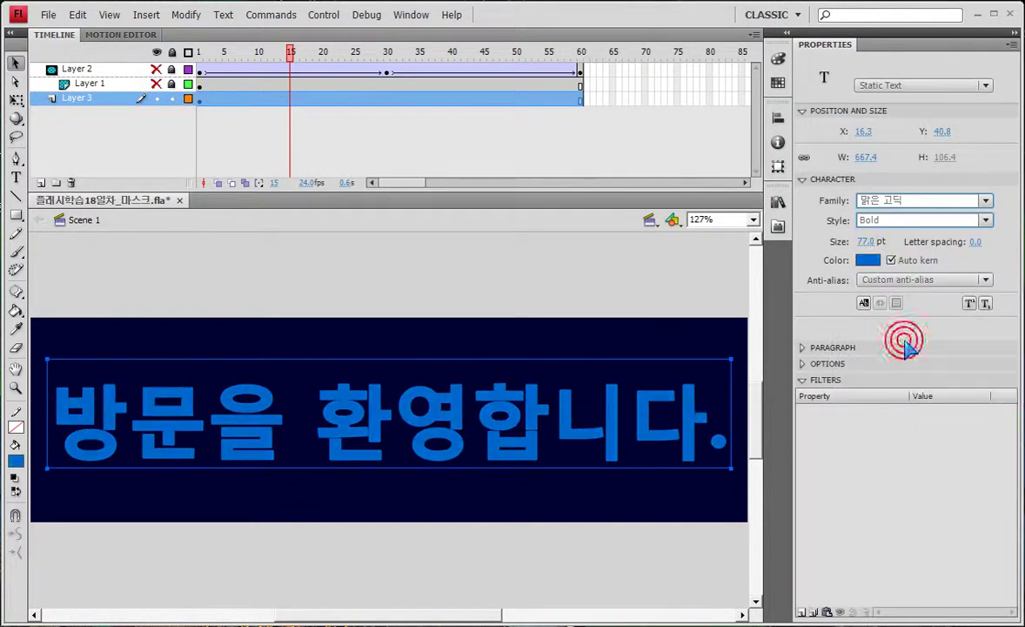
key("ctrl+Return")
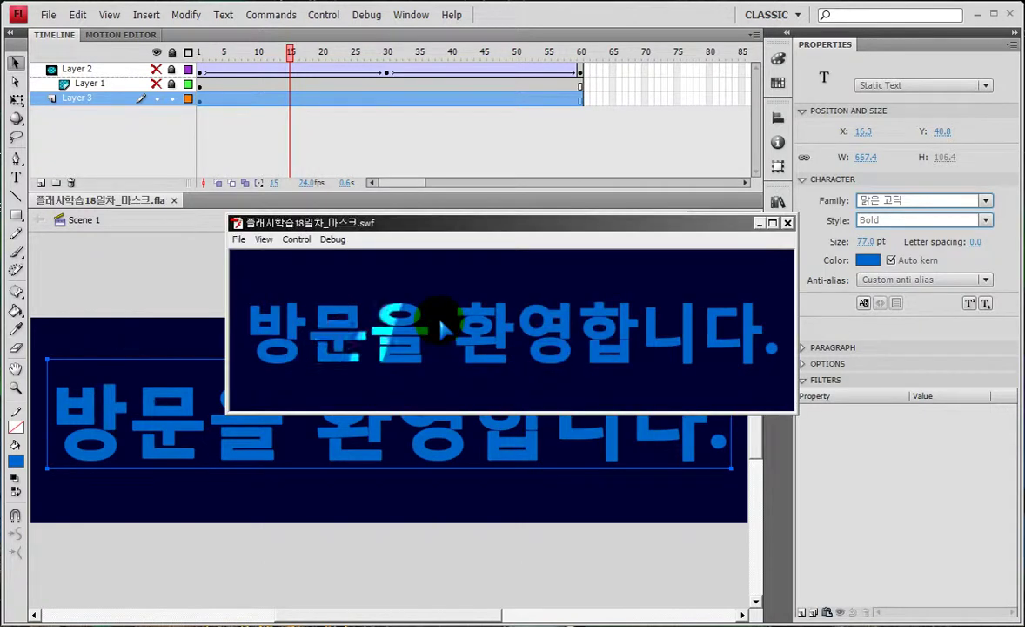
left_click(787, 223)
Step: Set the Layer 3 welcome text colour to dark blue (#003366) and preview the movie
left_click(868, 260)
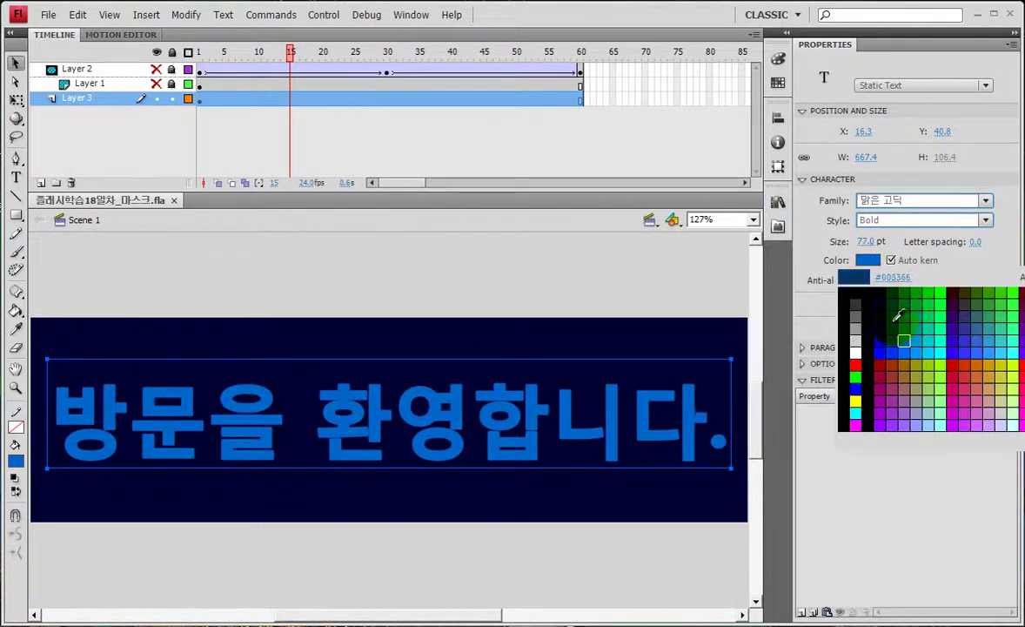
left_click(894, 323)
key("ctrl+Return")
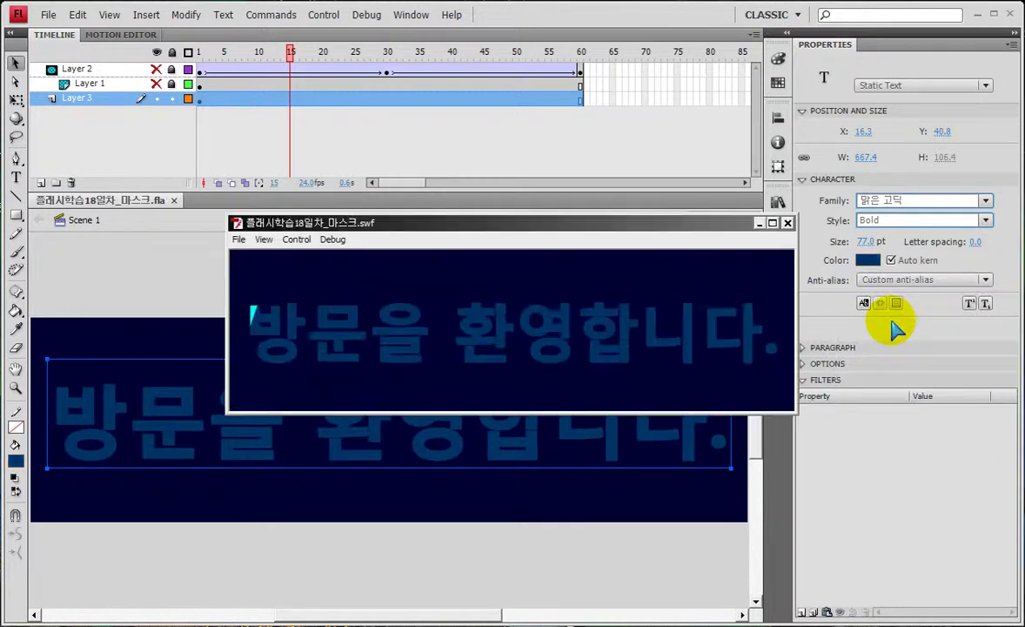